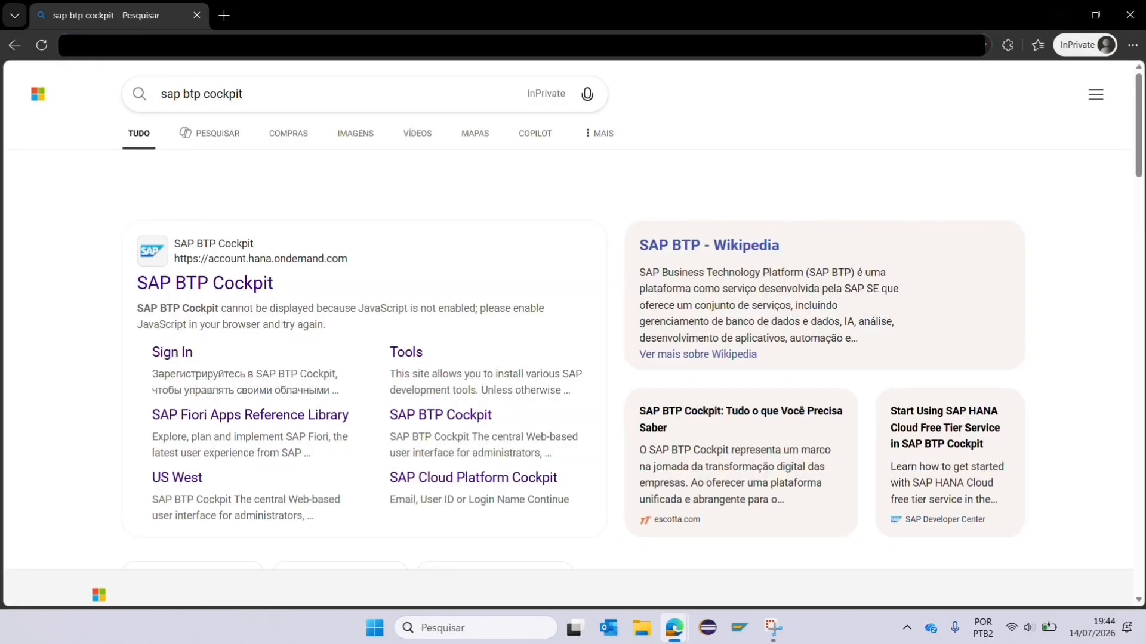
# Open the SAP BTP Cockpit site from the search results, start registering for the free trial and accept all cookies
pyautogui.scroll(-1, 325, 279)
pyautogui.click(262, 254)
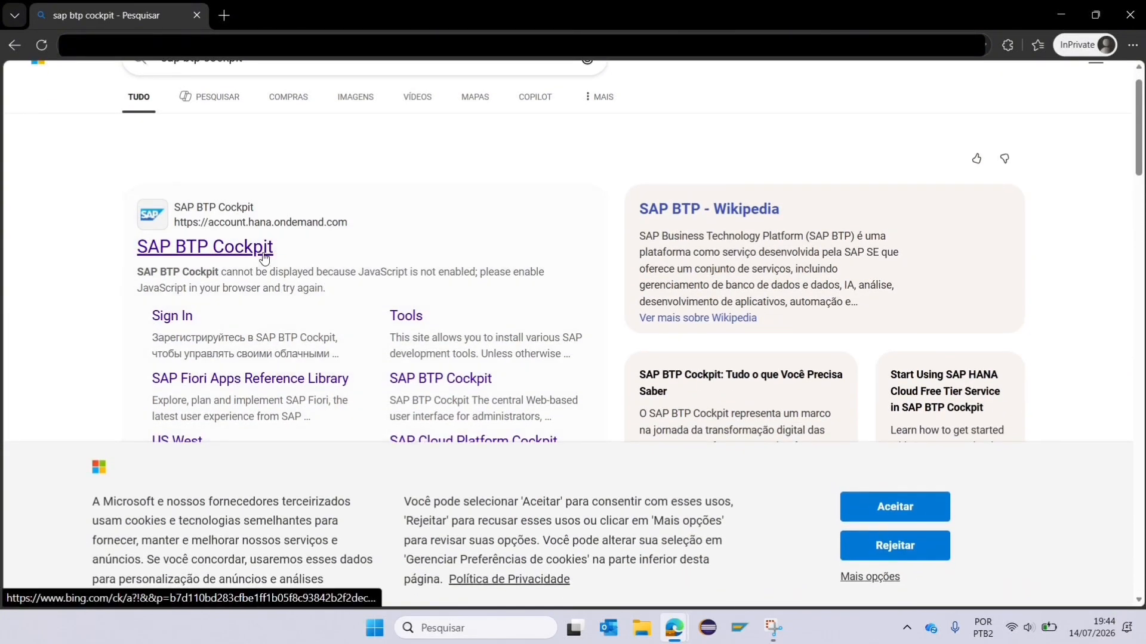
pyautogui.click(197, 15)
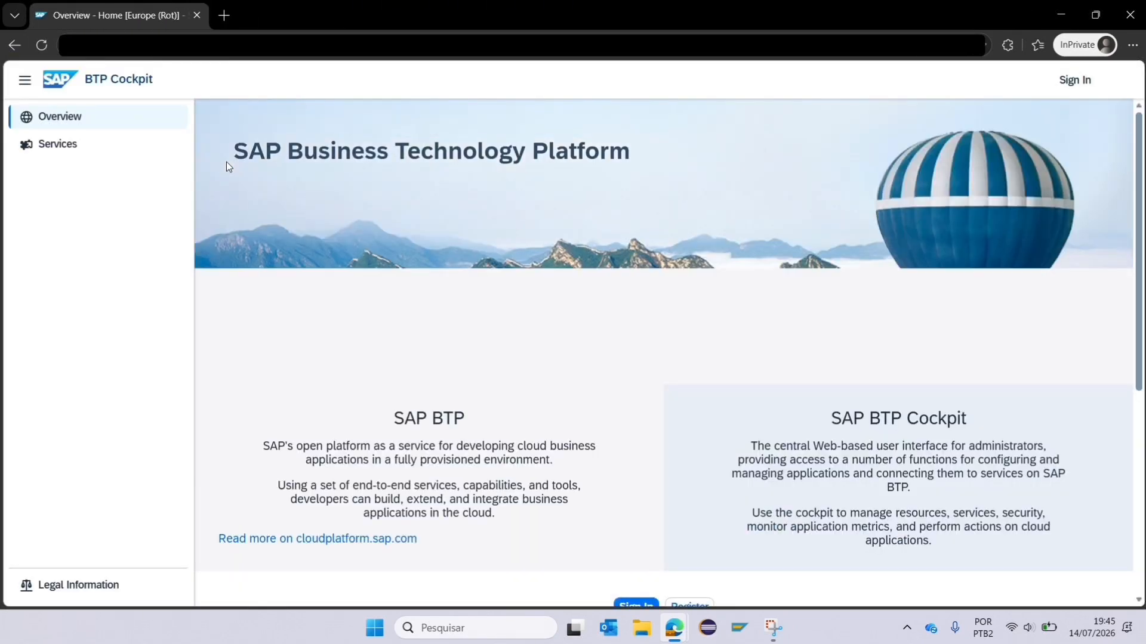
pyautogui.scroll(-3, 475, 209)
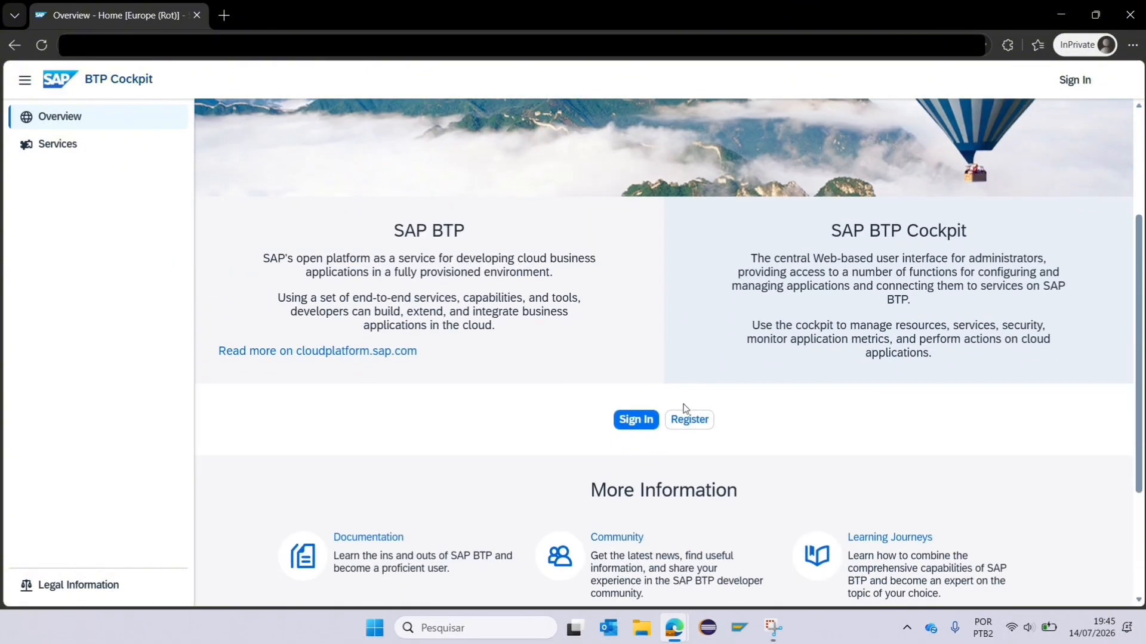
pyautogui.click(689, 421)
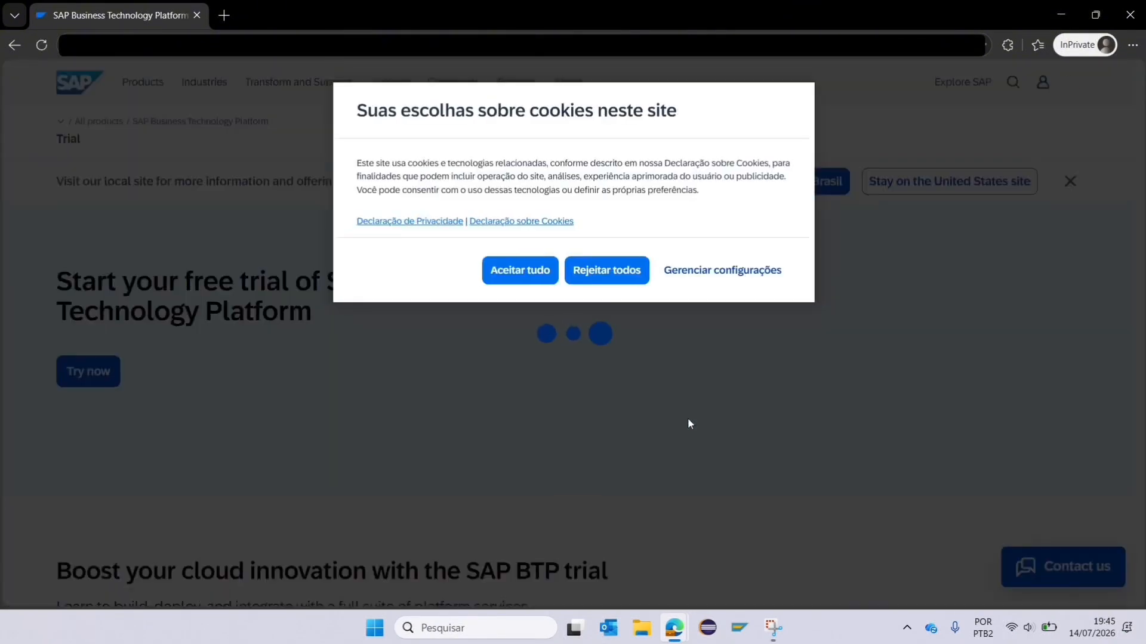
pyautogui.click(547, 272)
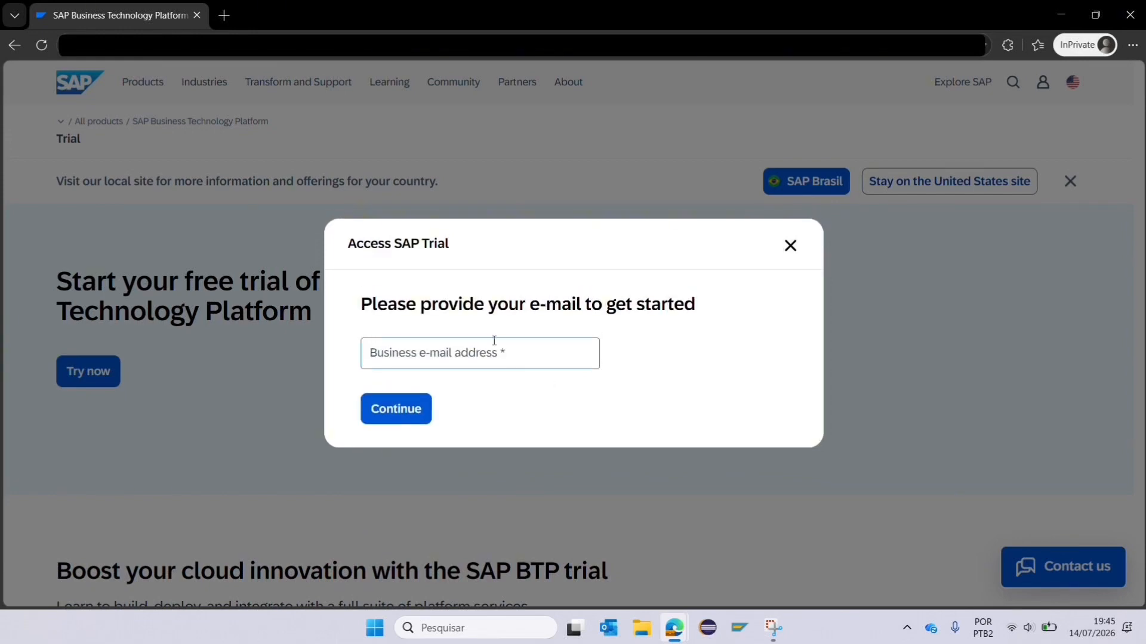
# Submit the business e-mail for SAP trial access and sign in with the SAP ID account
pyautogui.click(416, 416)
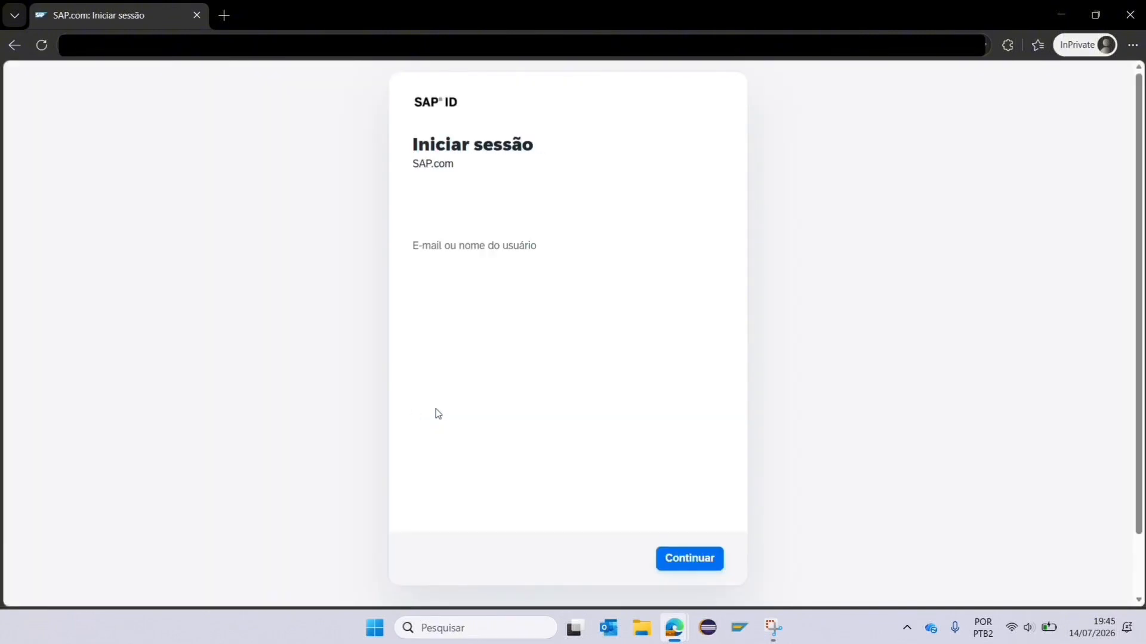
pyautogui.click(677, 570)
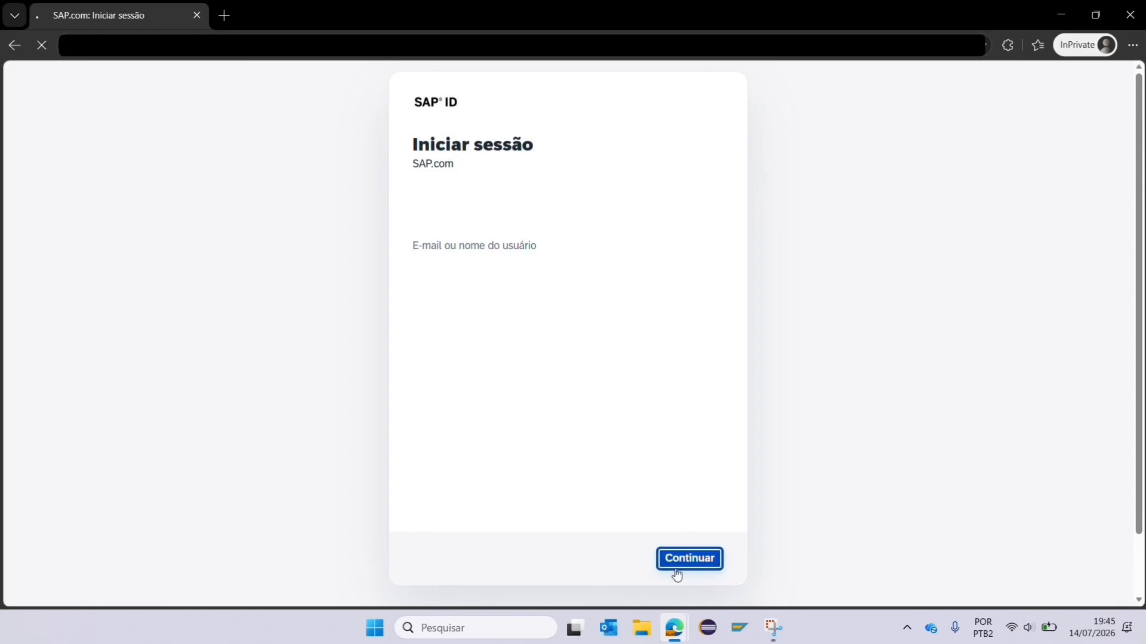
pyautogui.click(684, 570)
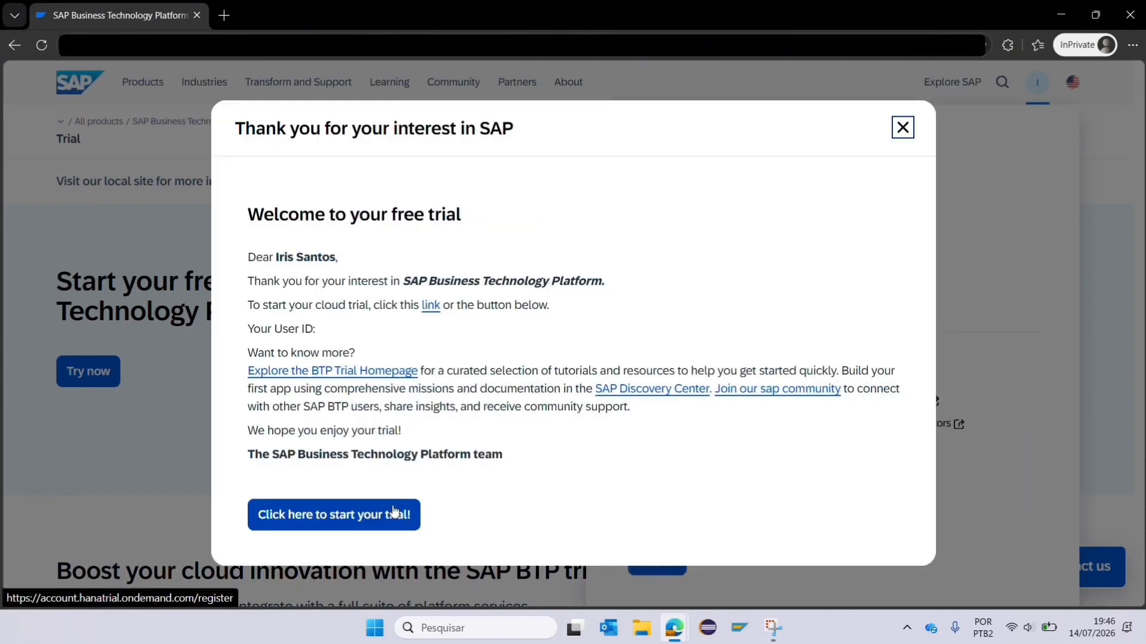
# Start the free trial and create the trial account in the US East (VA) - AWS region
pyautogui.click(393, 513)
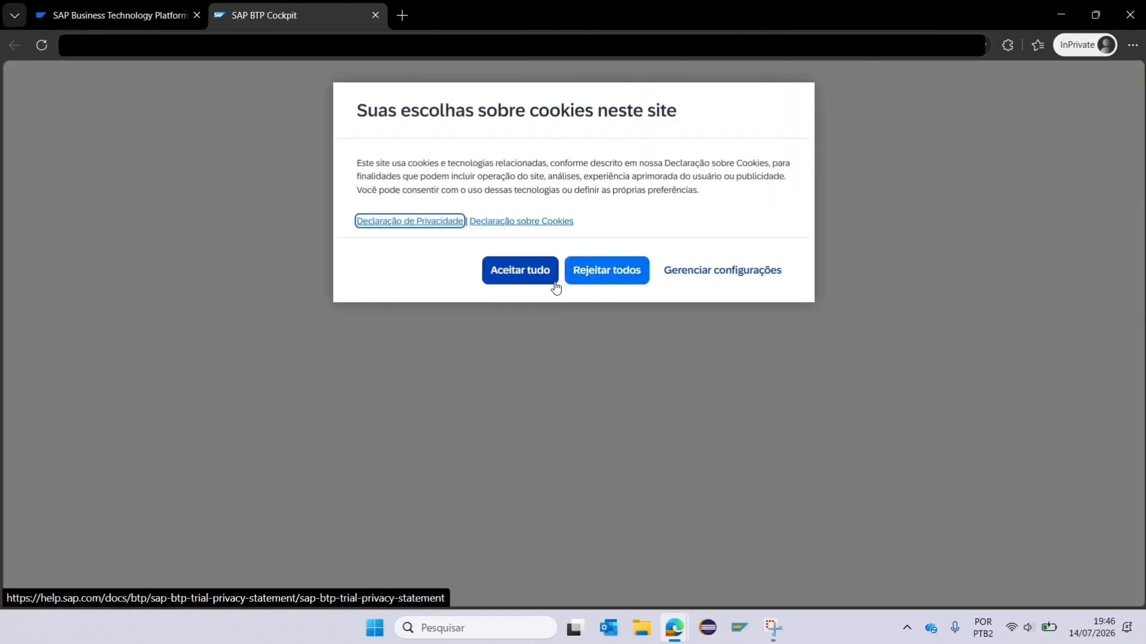
pyautogui.click(591, 278)
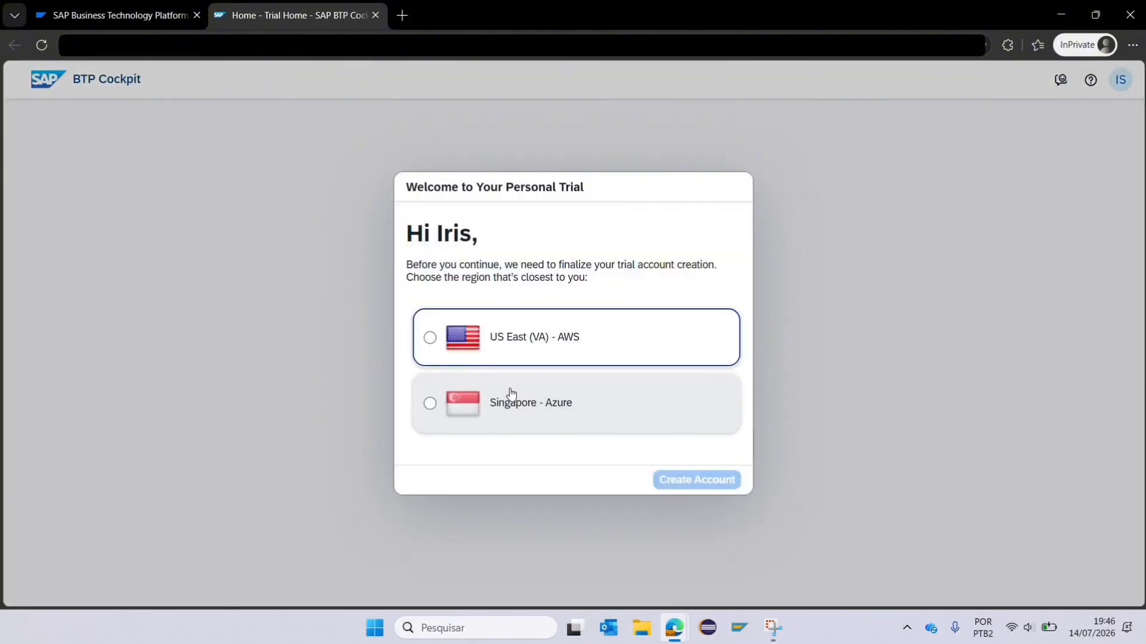
pyautogui.click(552, 361)
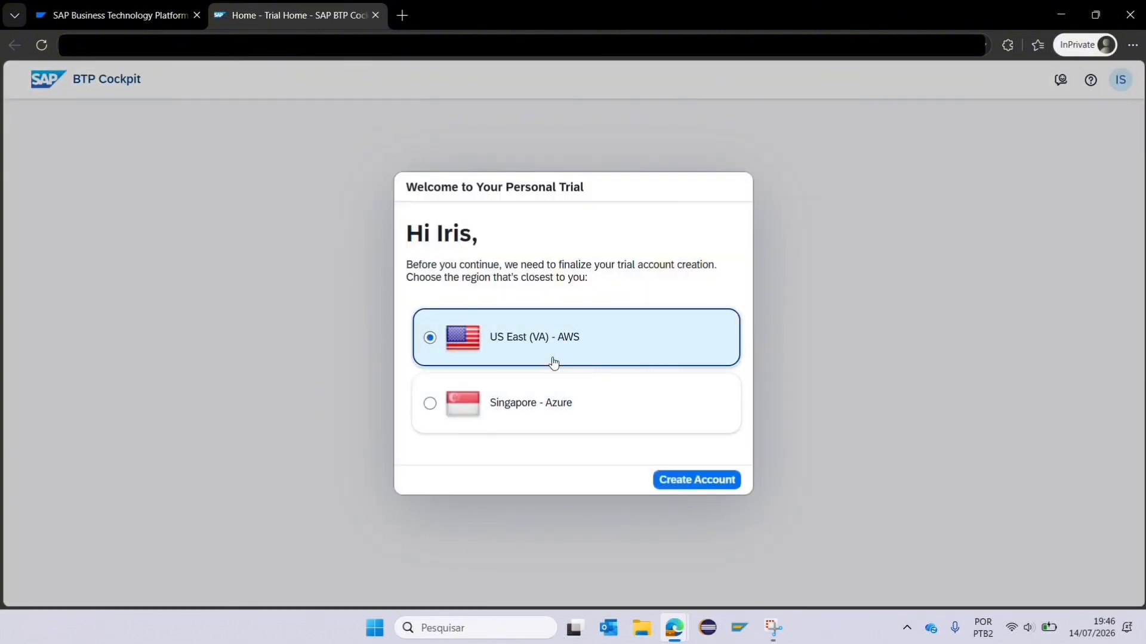
pyautogui.click(685, 485)
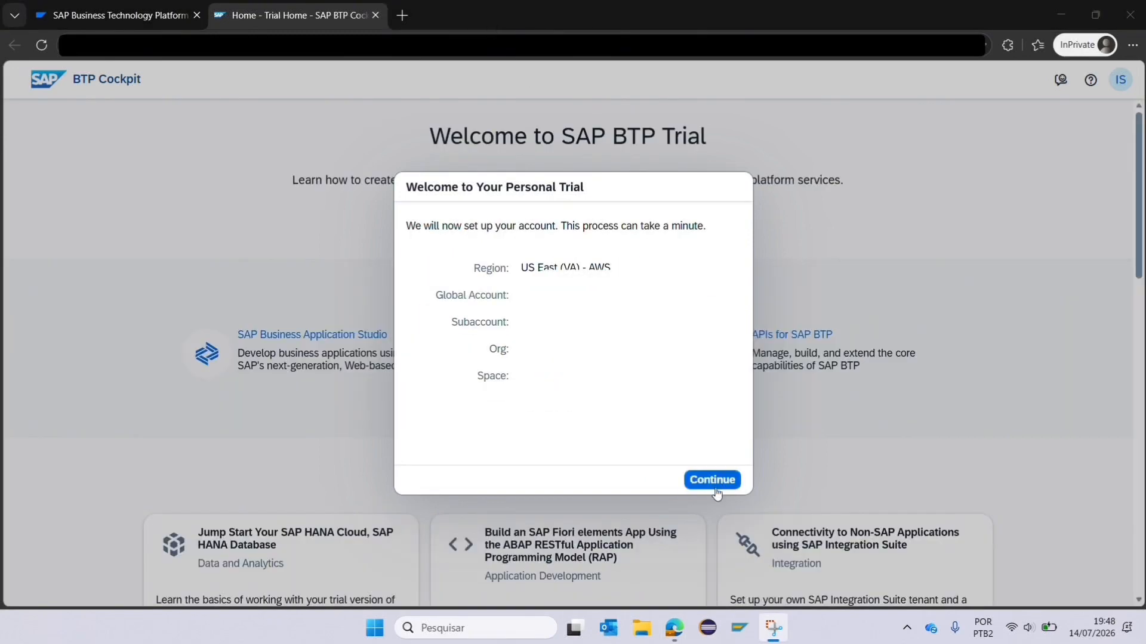
pyautogui.click(711, 480)
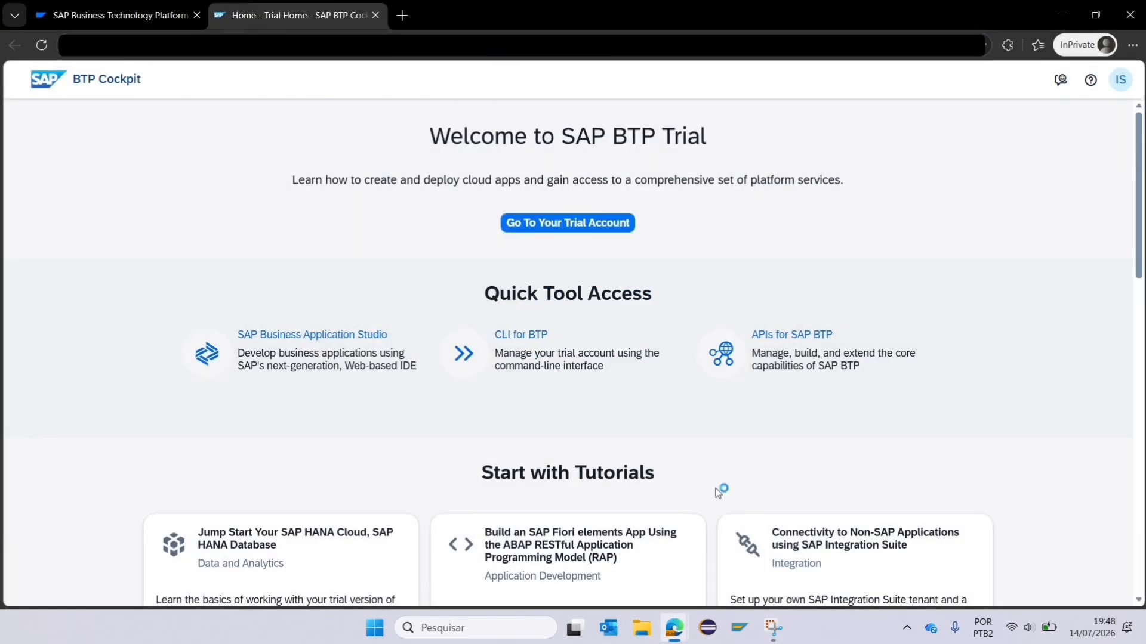
# Go to the trial account, dismiss the Audit Log Viewer notice and open the trial subaccount
pyautogui.click(594, 225)
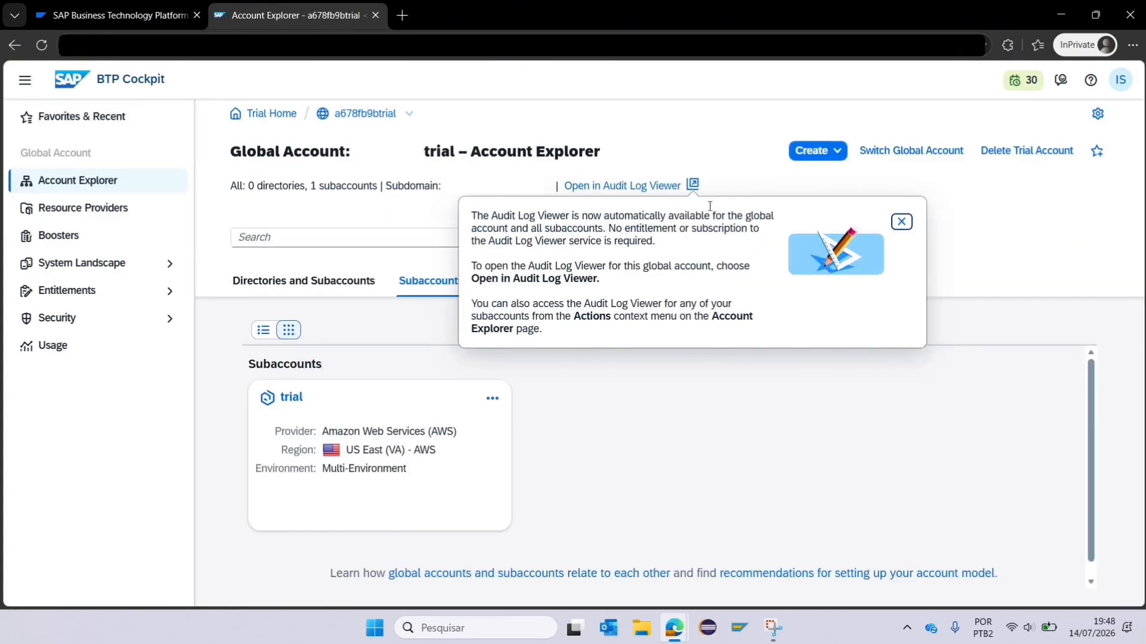
pyautogui.click(901, 221)
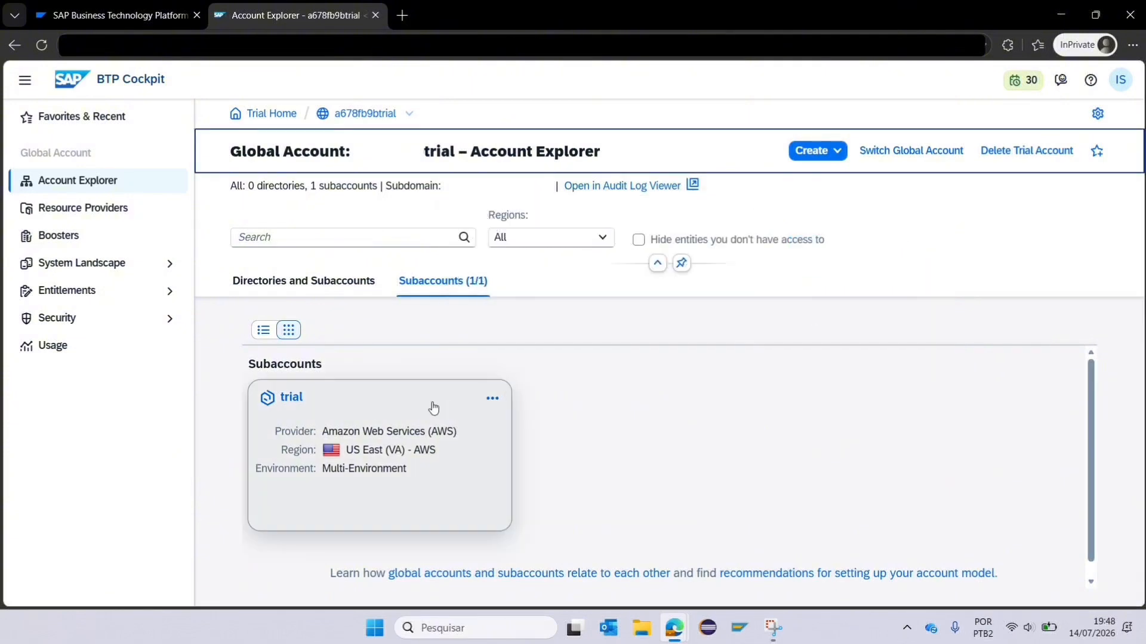
pyautogui.click(290, 407)
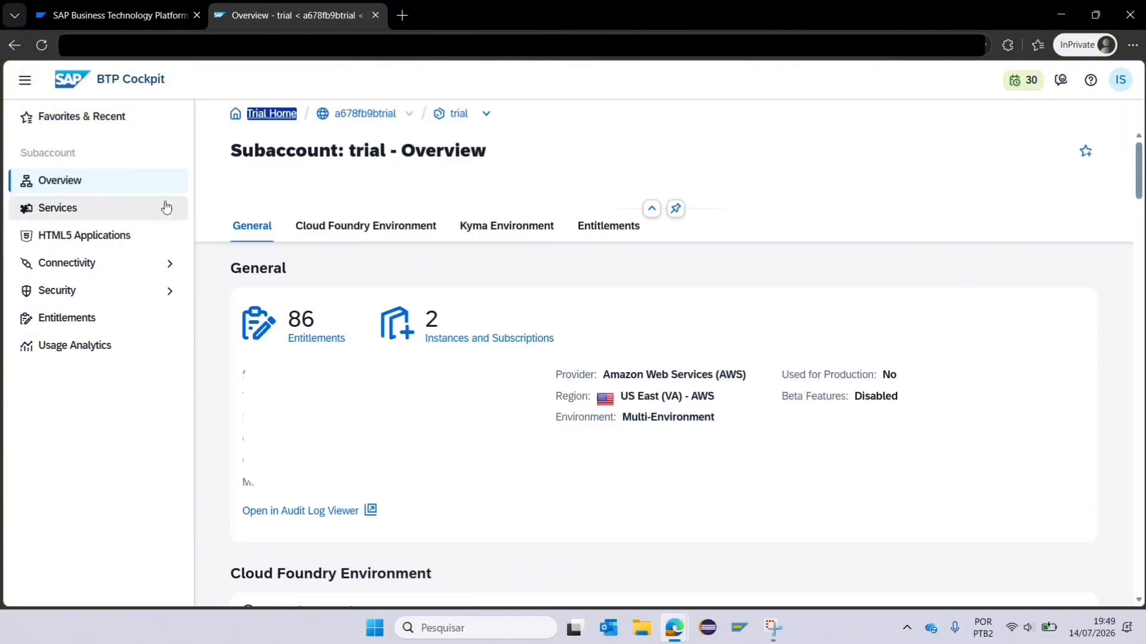
# Review the trial subaccount's existing instances and subscriptions
pyautogui.click(162, 208)
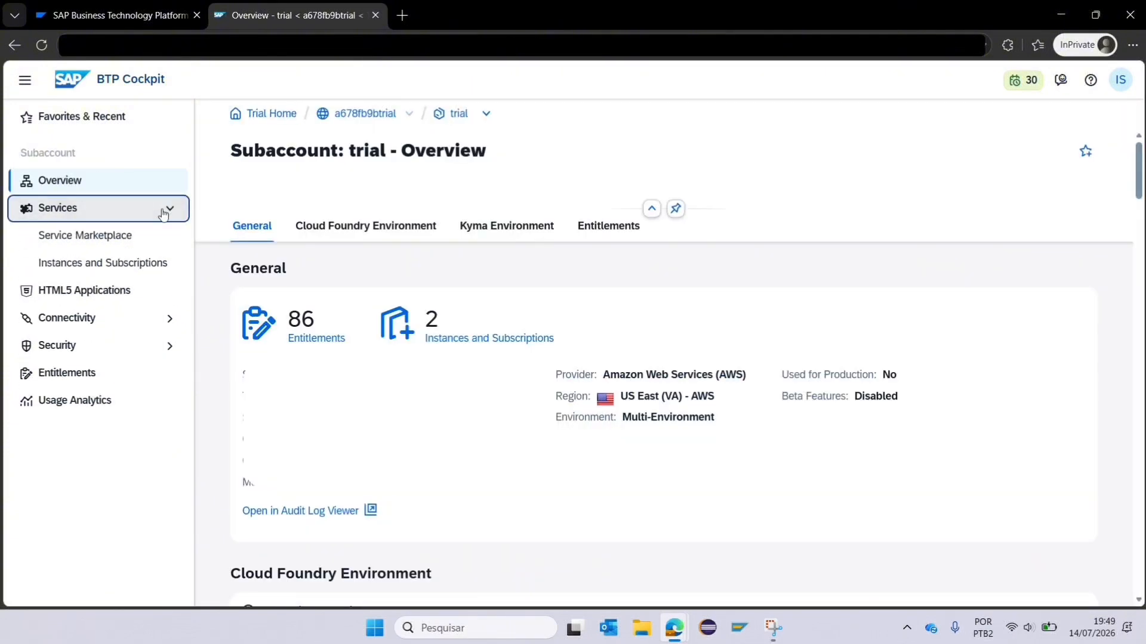
pyautogui.click(123, 262)
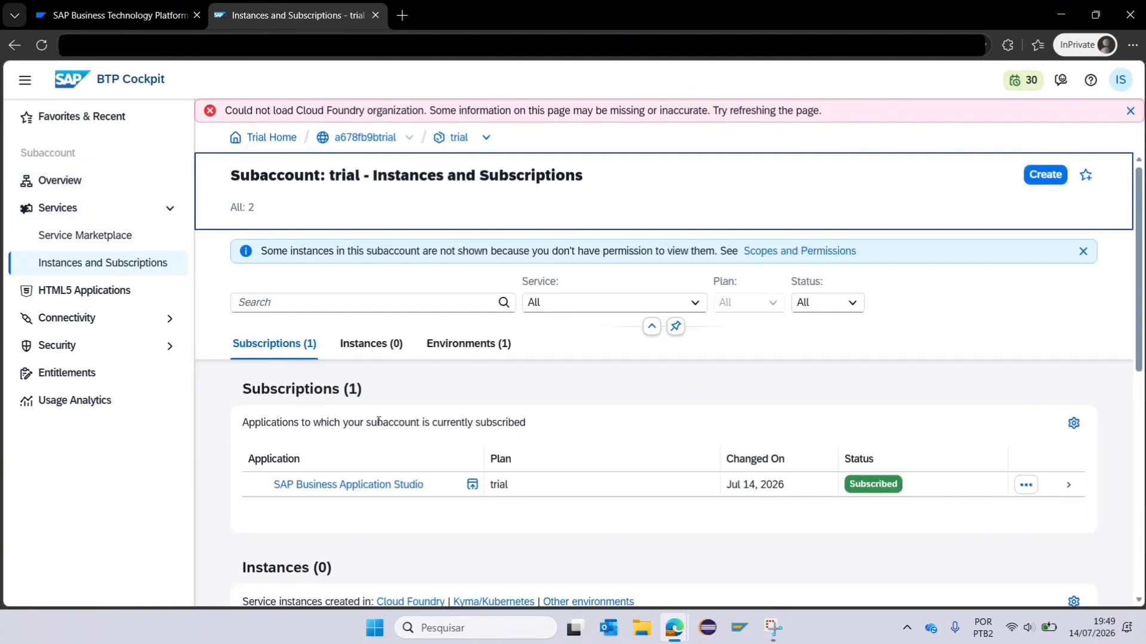
pyautogui.scroll(-2, 380, 426)
pyautogui.scroll(-3, 380, 427)
pyautogui.scroll(5, 382, 426)
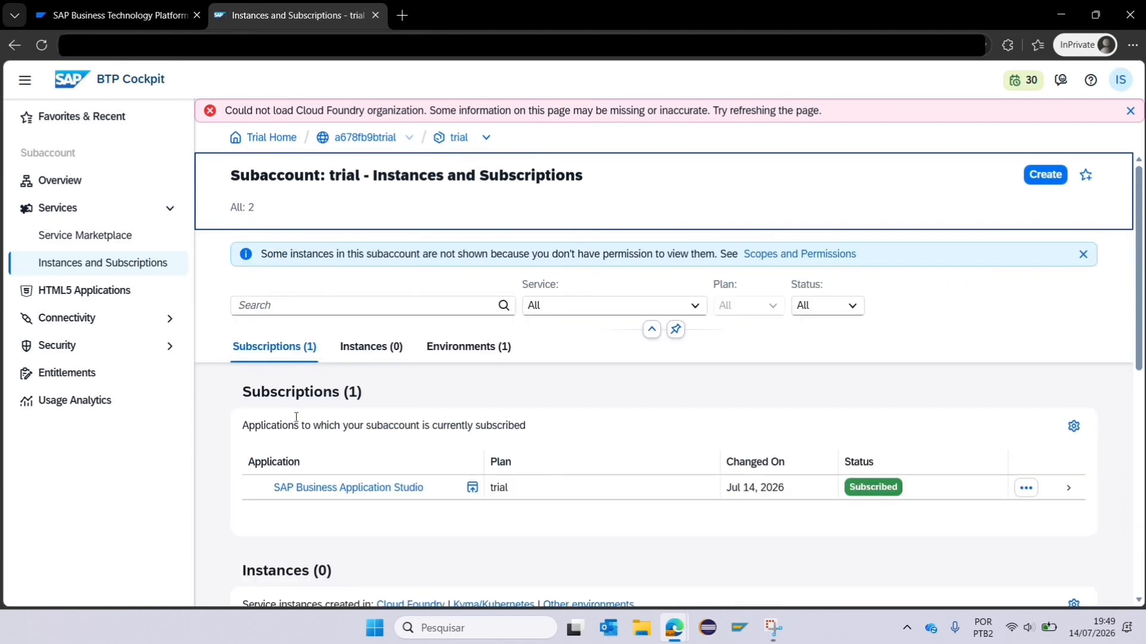
# Search the subaccount's Service Marketplace for "integration suite"
pyautogui.click(106, 242)
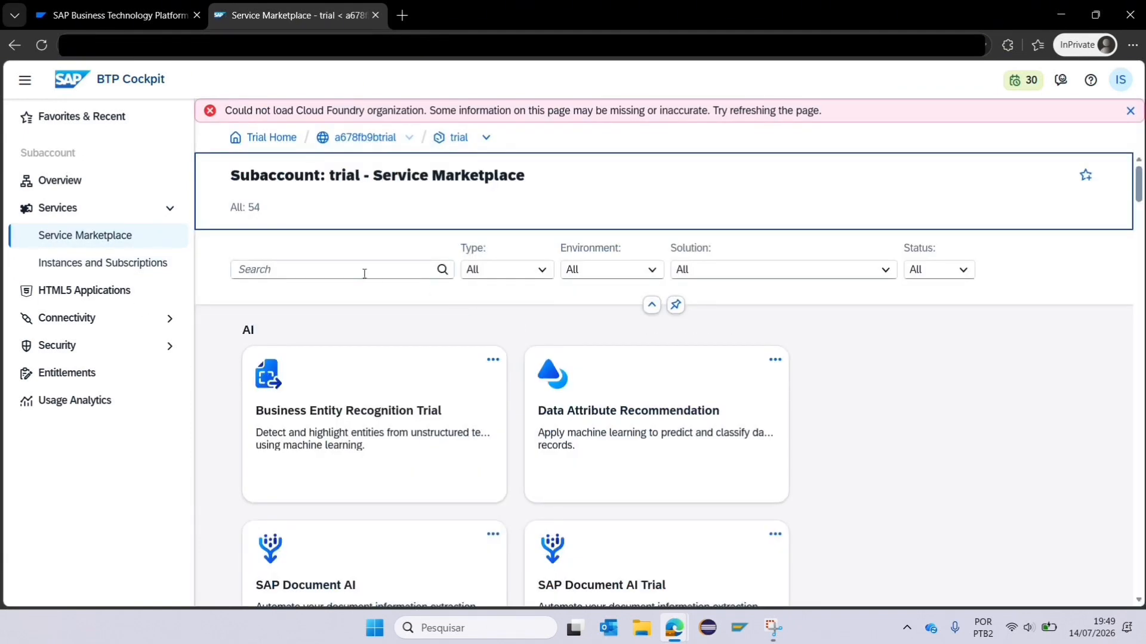
pyautogui.click(364, 270)
pyautogui.write('integra')
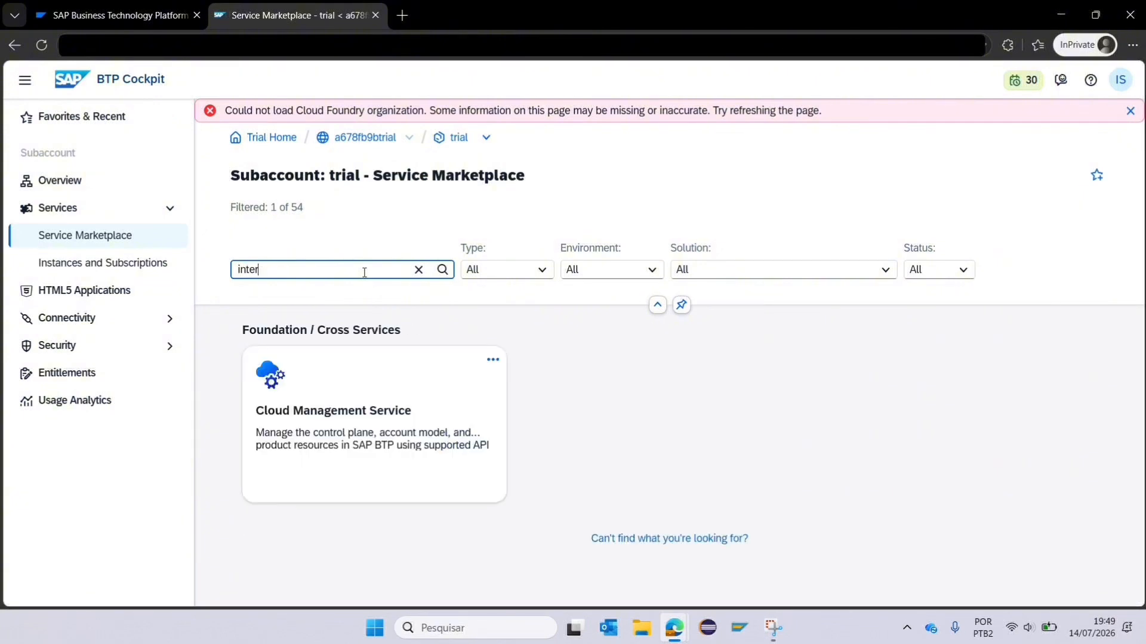
pyautogui.write('tion suite')
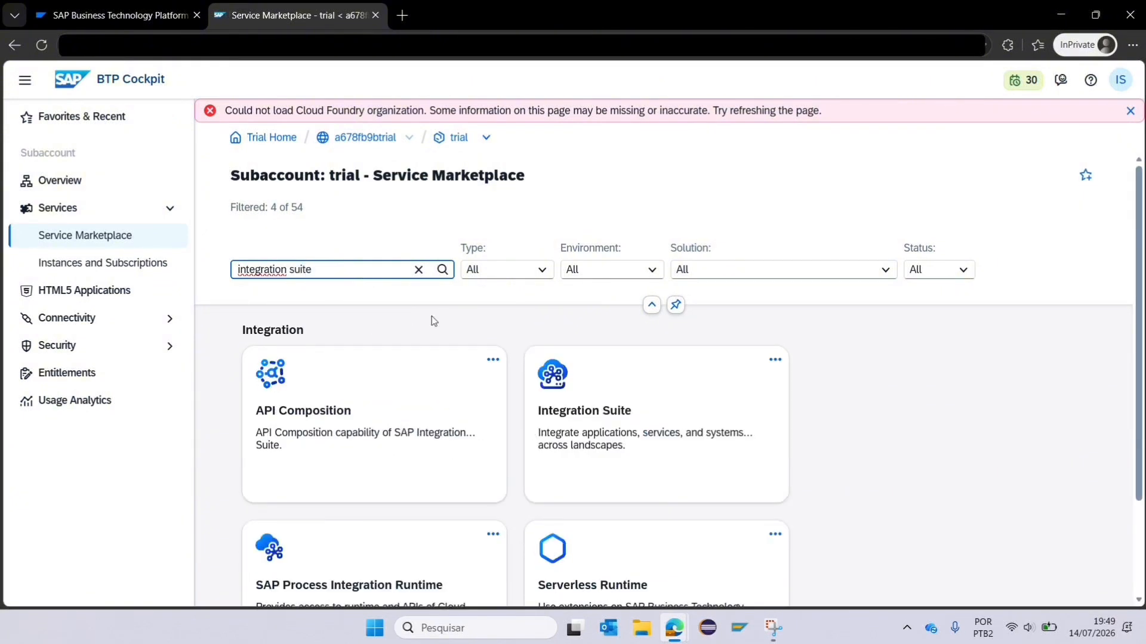
pyautogui.scroll(-3, 656, 412)
pyautogui.scroll(3, 657, 402)
# Create an Integration Suite subscription with the trial plan
pyautogui.click(777, 310)
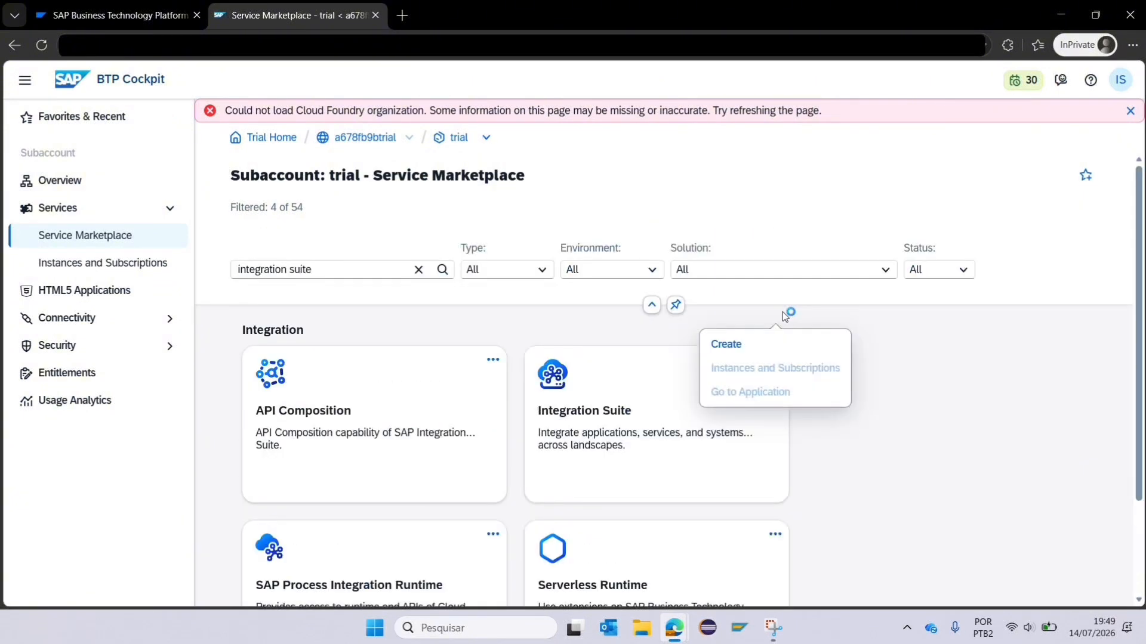
pyautogui.click(723, 391)
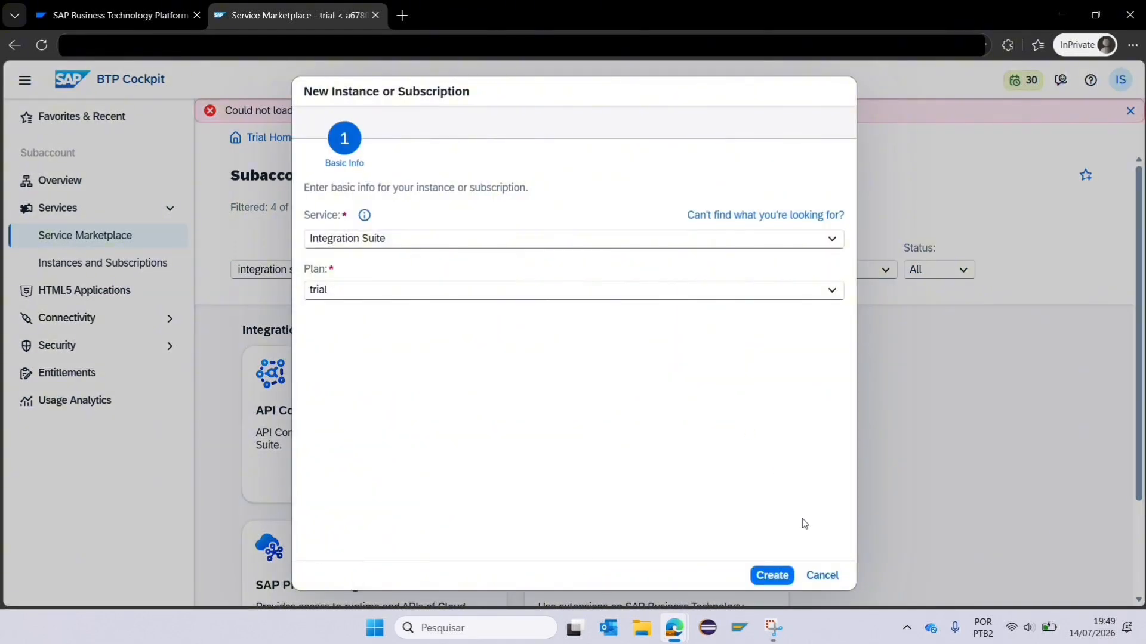
pyautogui.click(772, 575)
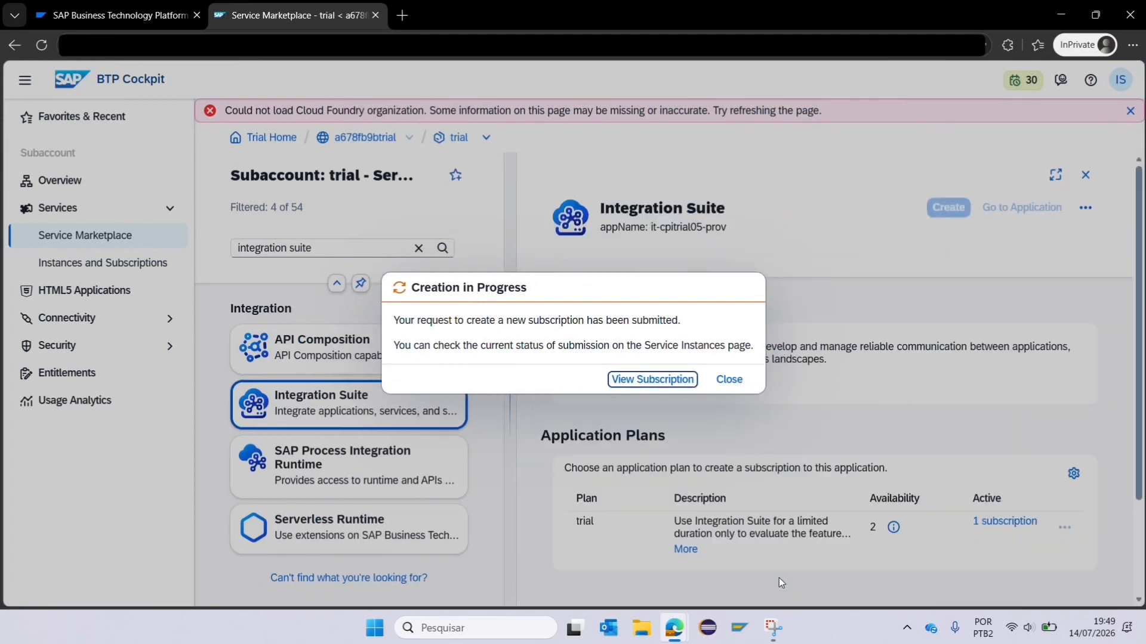
# View the new subscription, try to open the Integration Suite application and close its browser tab
pyautogui.click(640, 379)
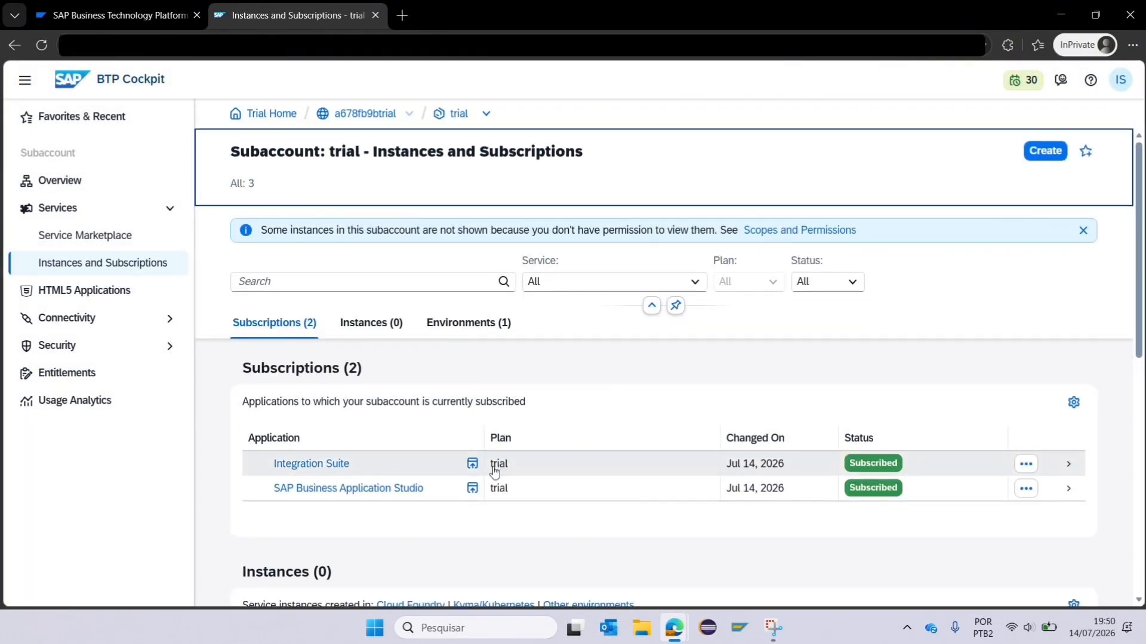
pyautogui.click(311, 464)
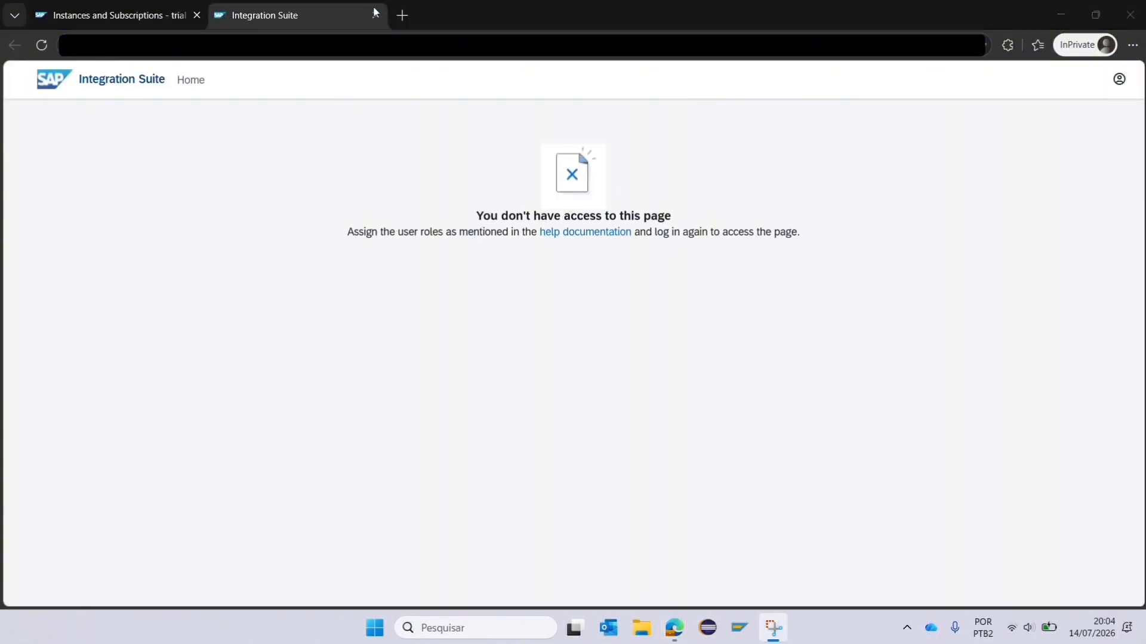
pyautogui.click(376, 13)
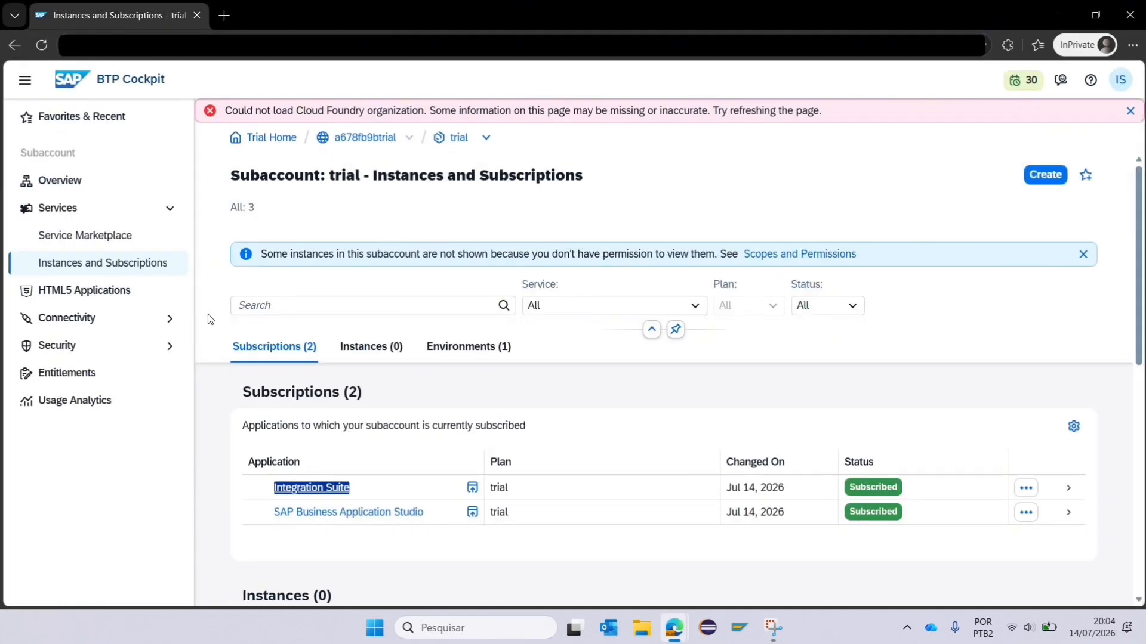
# Open the details of the listed user in the subaccount's security settings
pyautogui.click(145, 349)
pyautogui.click(54, 377)
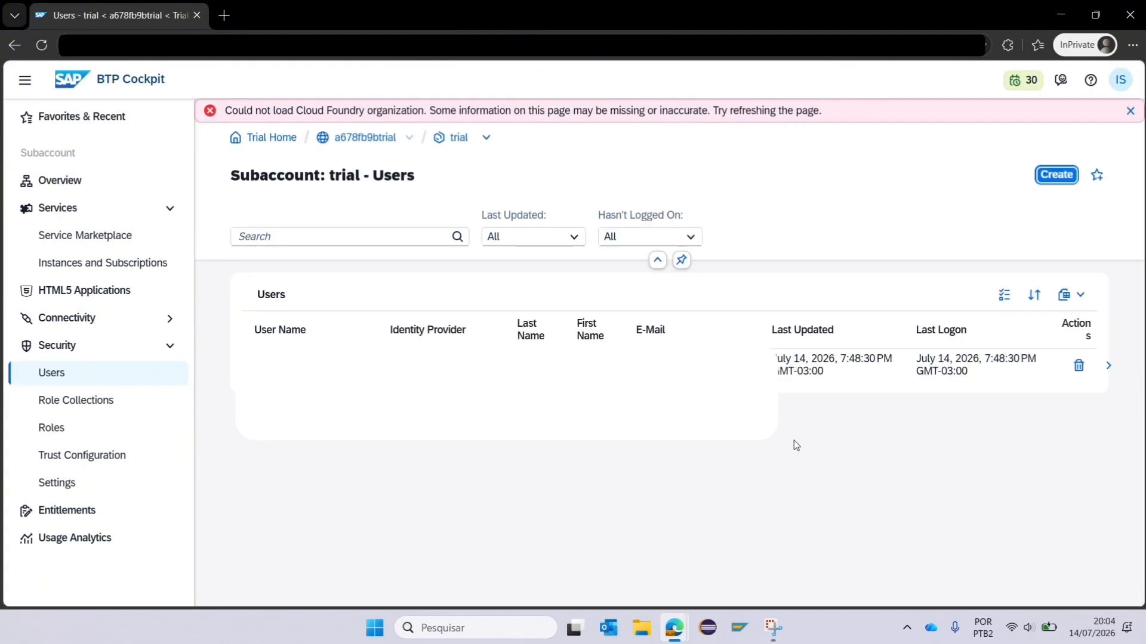
pyautogui.click(859, 376)
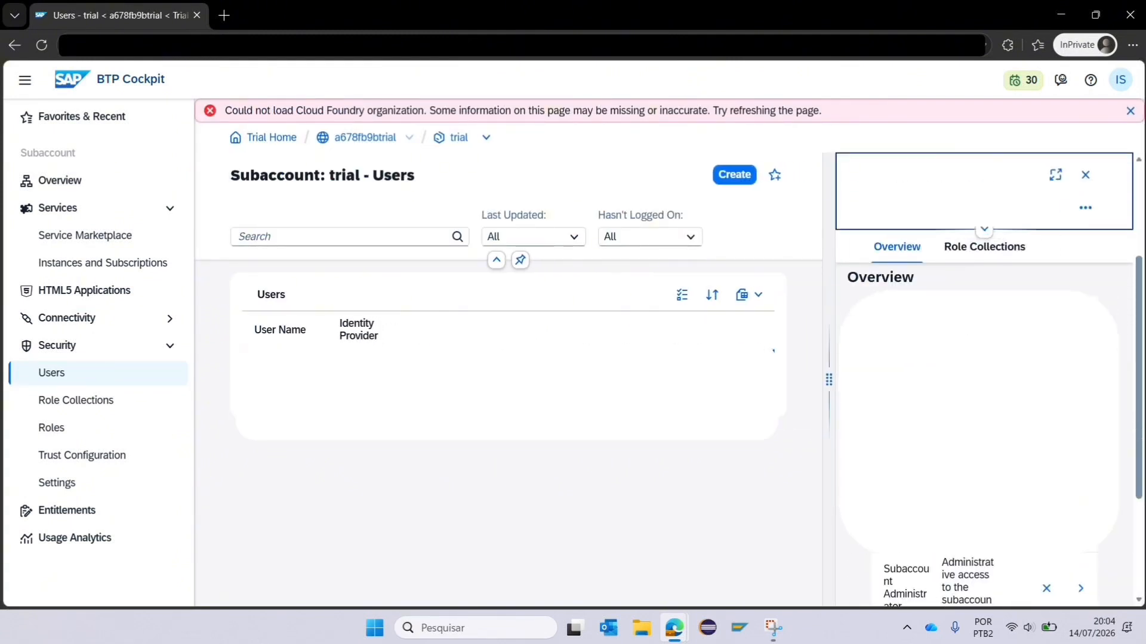
# Assign the Integration_Provisioner role collection to the open user
pyautogui.click(1080, 427)
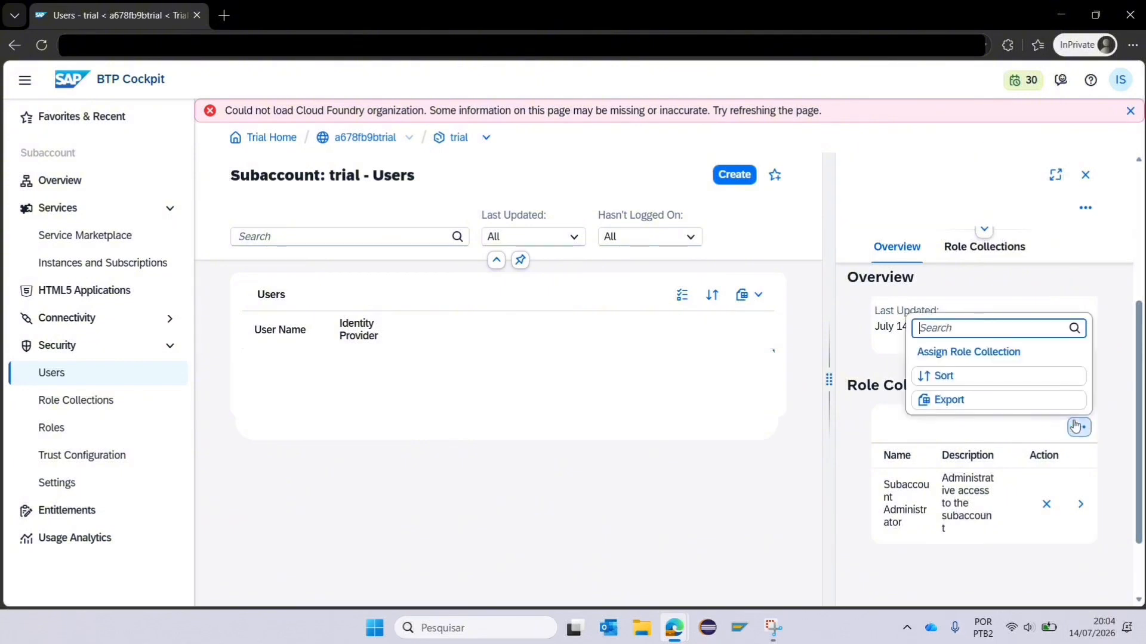
pyautogui.click(967, 352)
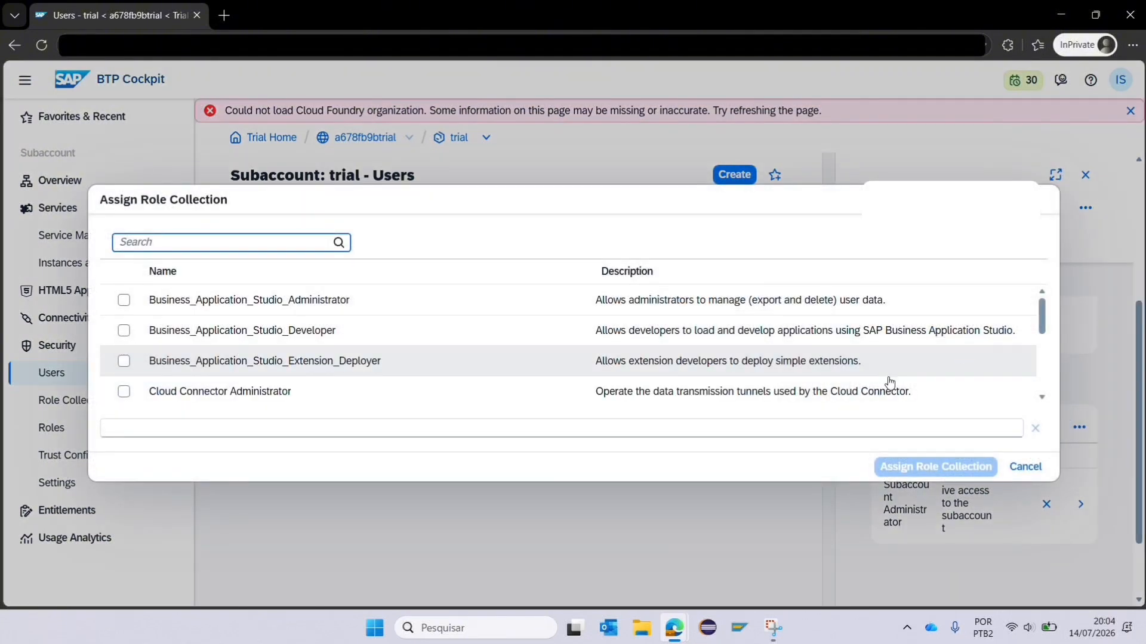
pyautogui.scroll(-2, 257, 358)
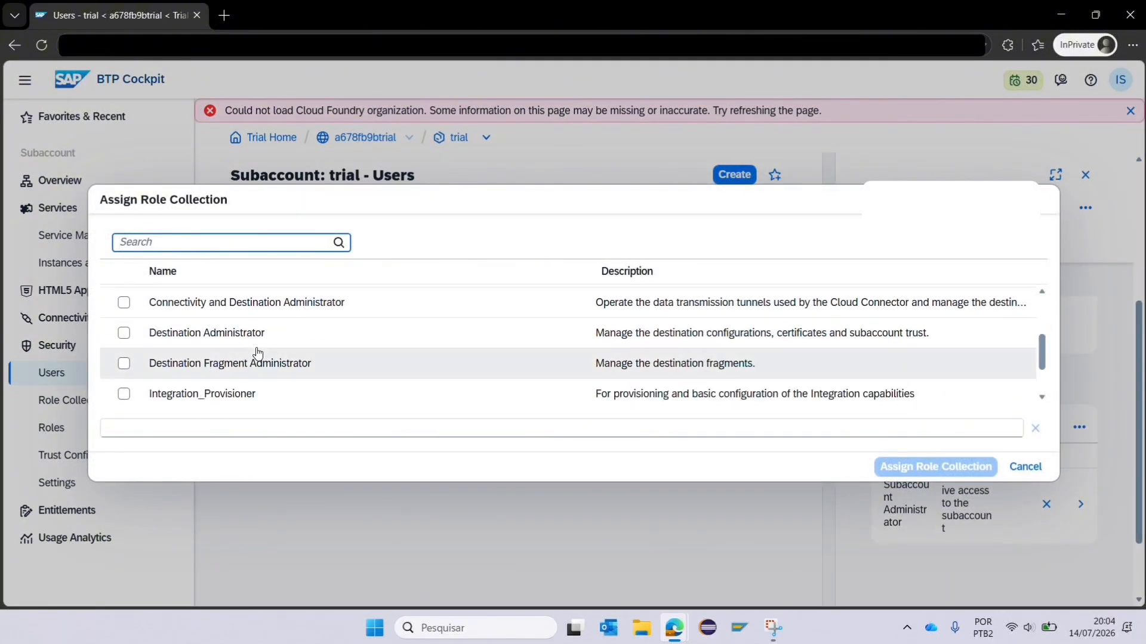
pyautogui.click(124, 395)
pyautogui.scroll(-1, 294, 365)
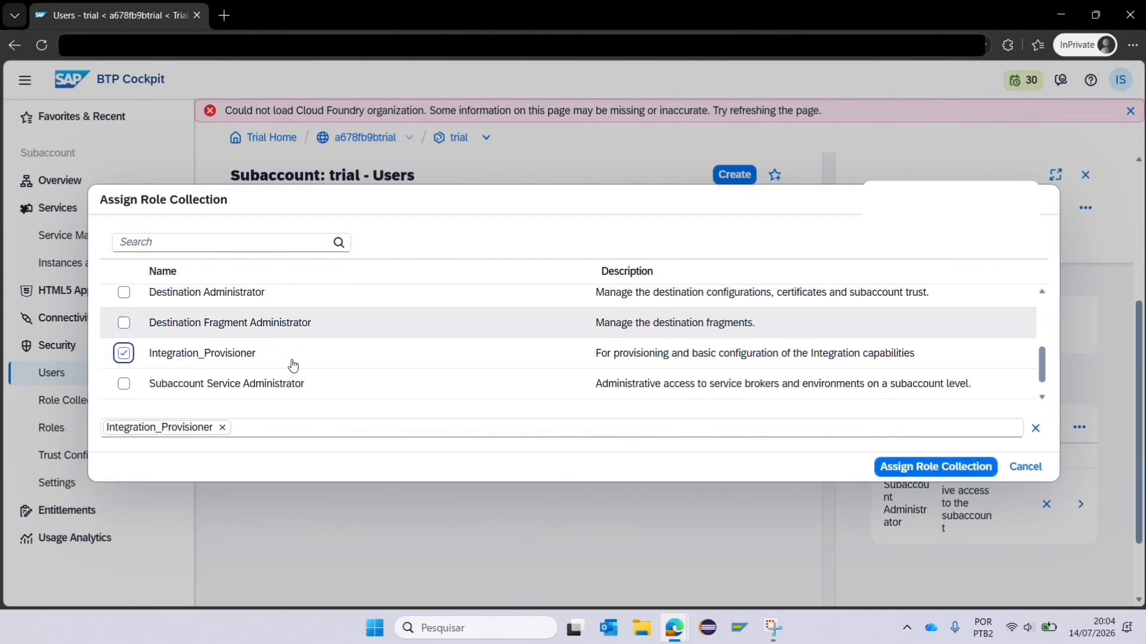
pyautogui.scroll(3, 292, 365)
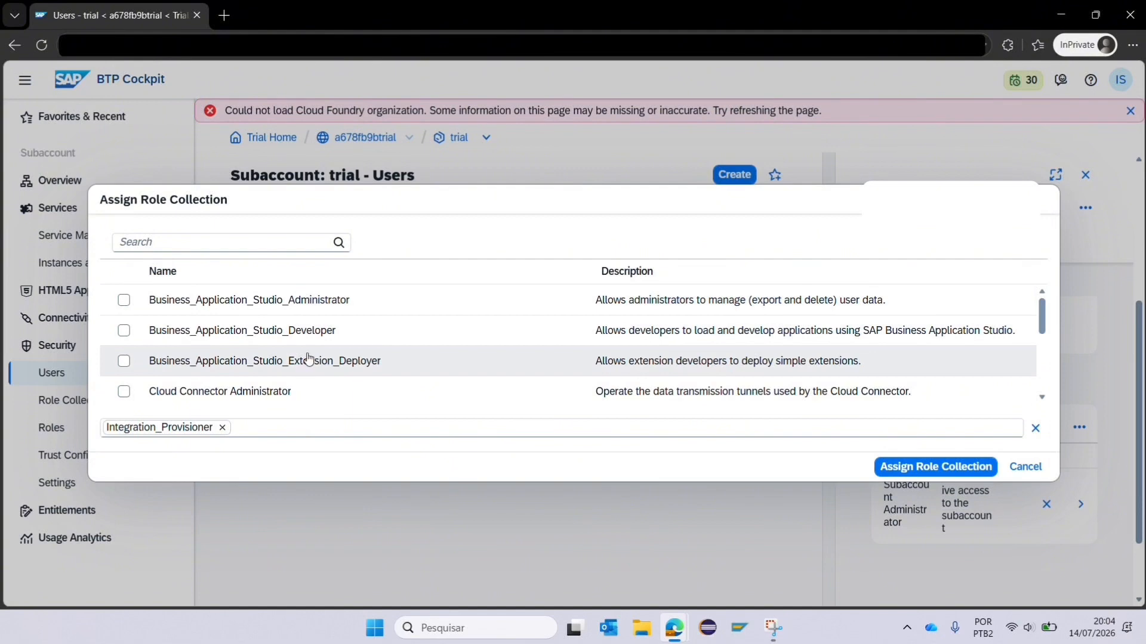
pyautogui.click(892, 470)
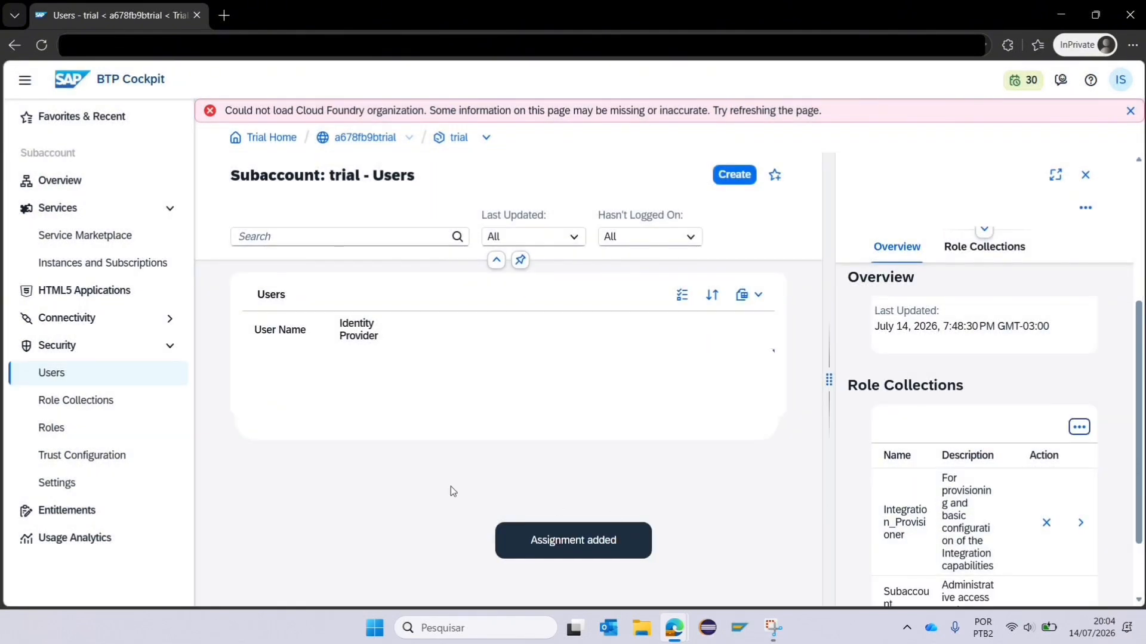
# Return to the subaccount's instances and subscriptions and try to open the Integration Suite application
pyautogui.click(151, 269)
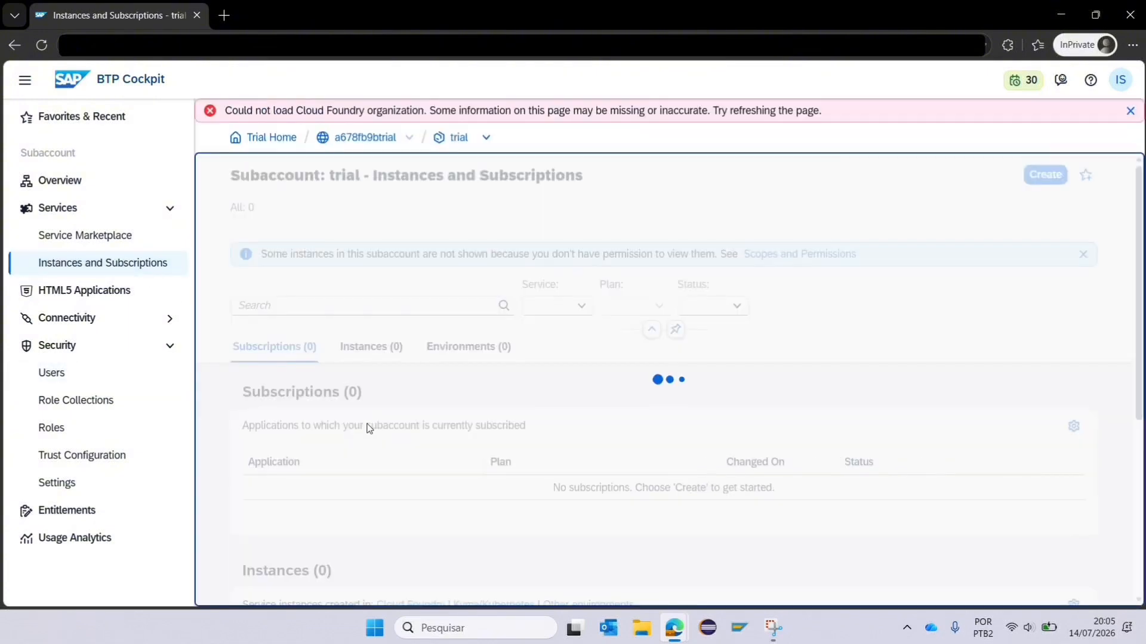
pyautogui.doubleClick(337, 488)
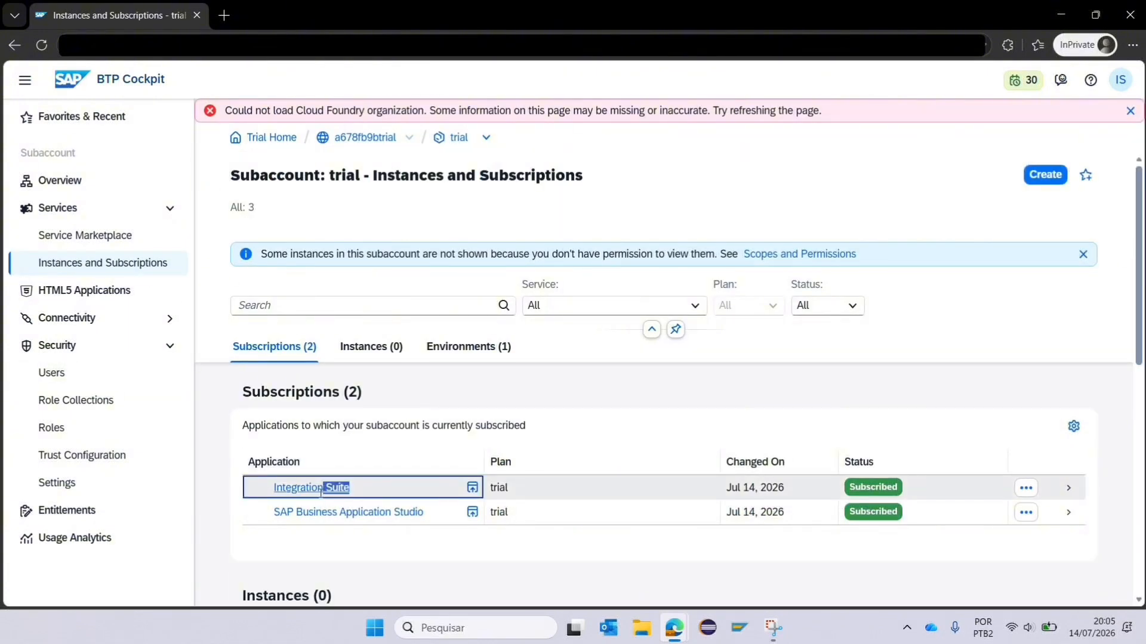
pyautogui.click(320, 489)
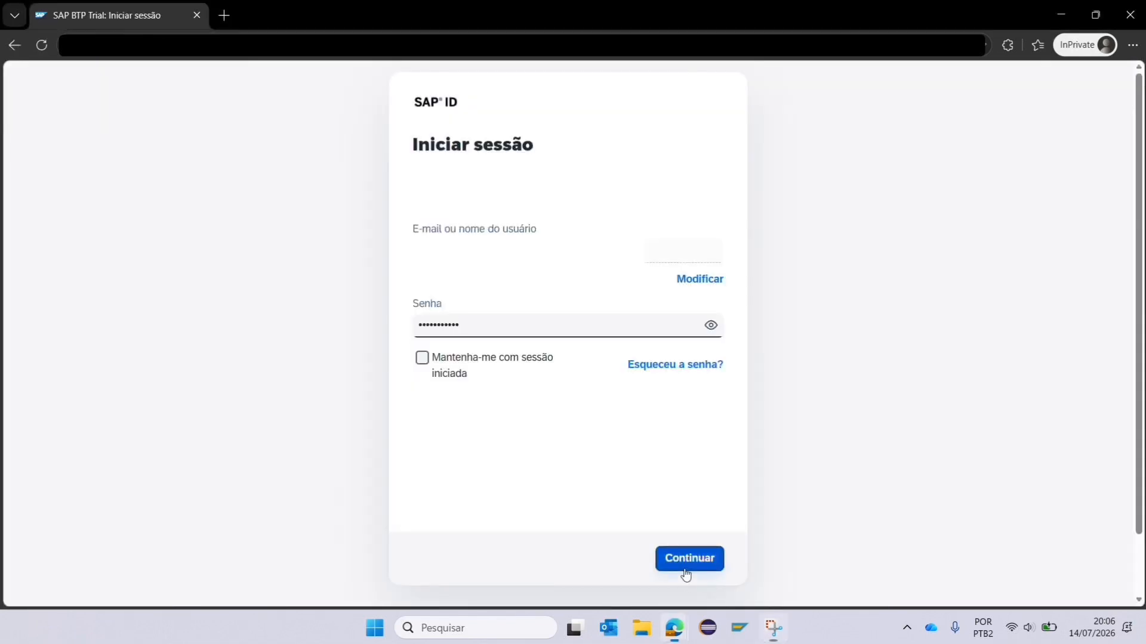
# Sign in to the SAP BTP trial again, accept all cookies and dismiss the subaccount notice
pyautogui.click(687, 571)
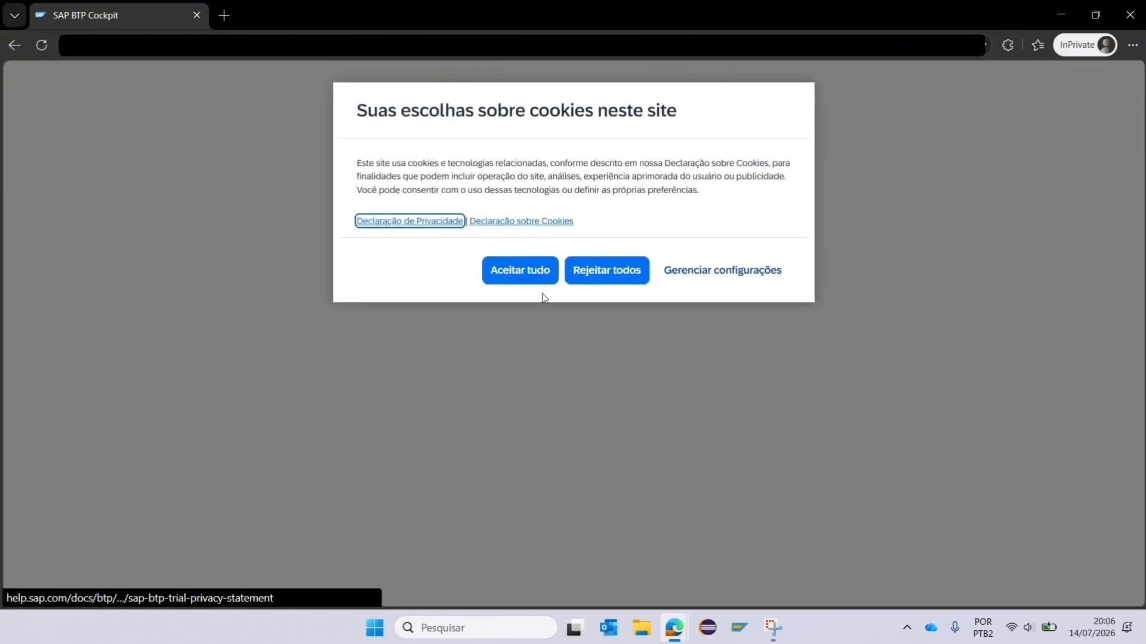
pyautogui.click(543, 287)
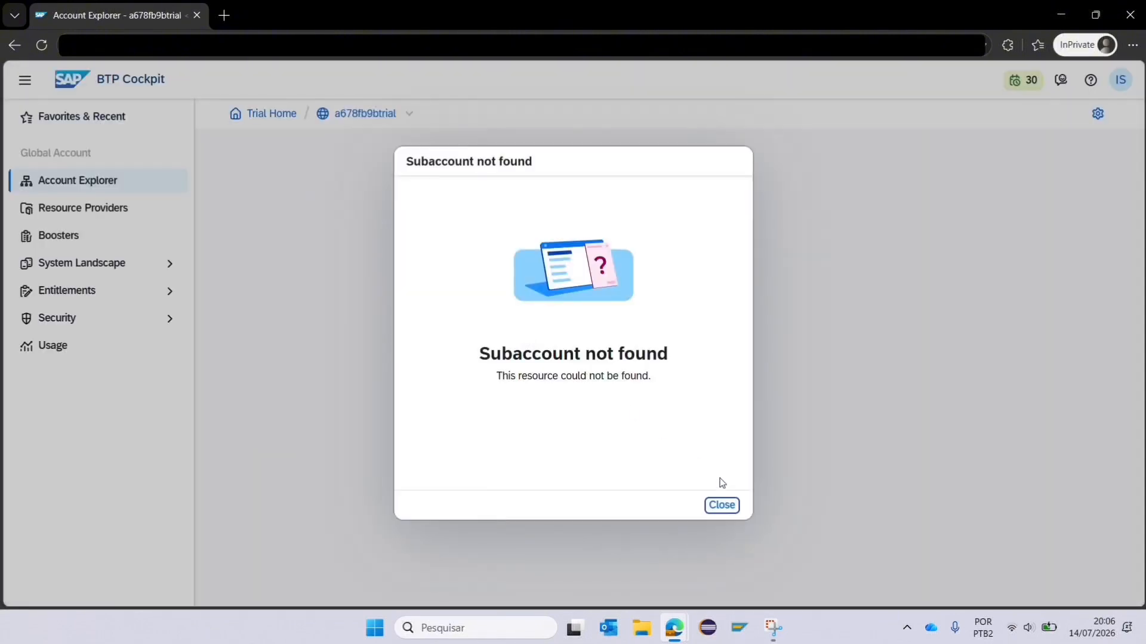
pyautogui.click(720, 505)
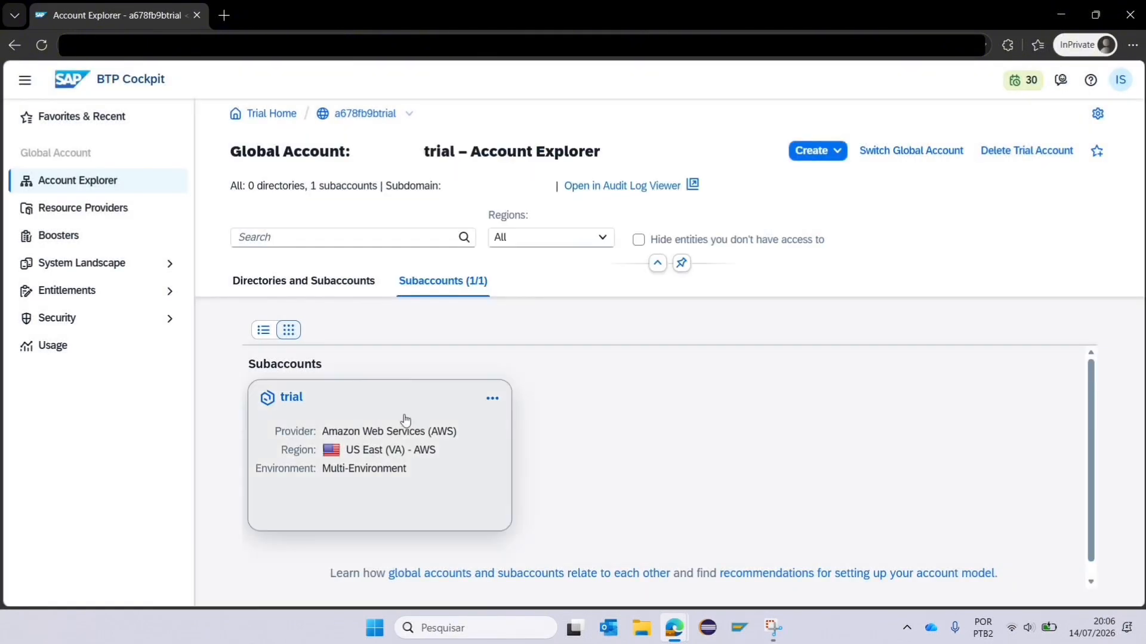
# Open Integration Suite from the trial subaccount's subscriptions and hide its news announcement until the next update
pyautogui.click(291, 398)
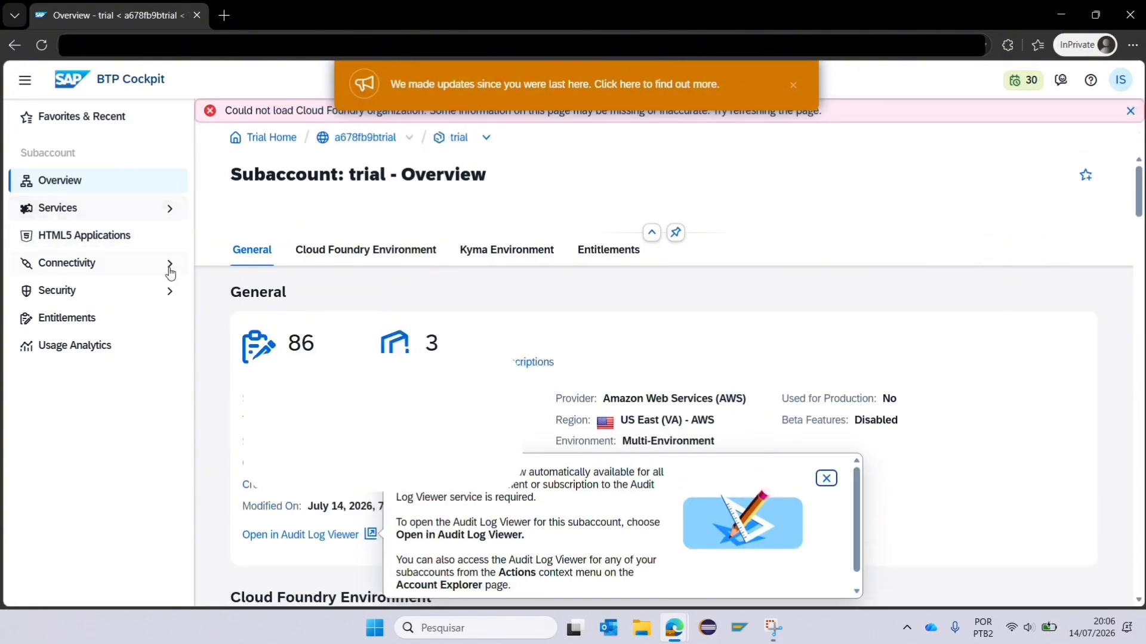
pyautogui.click(169, 208)
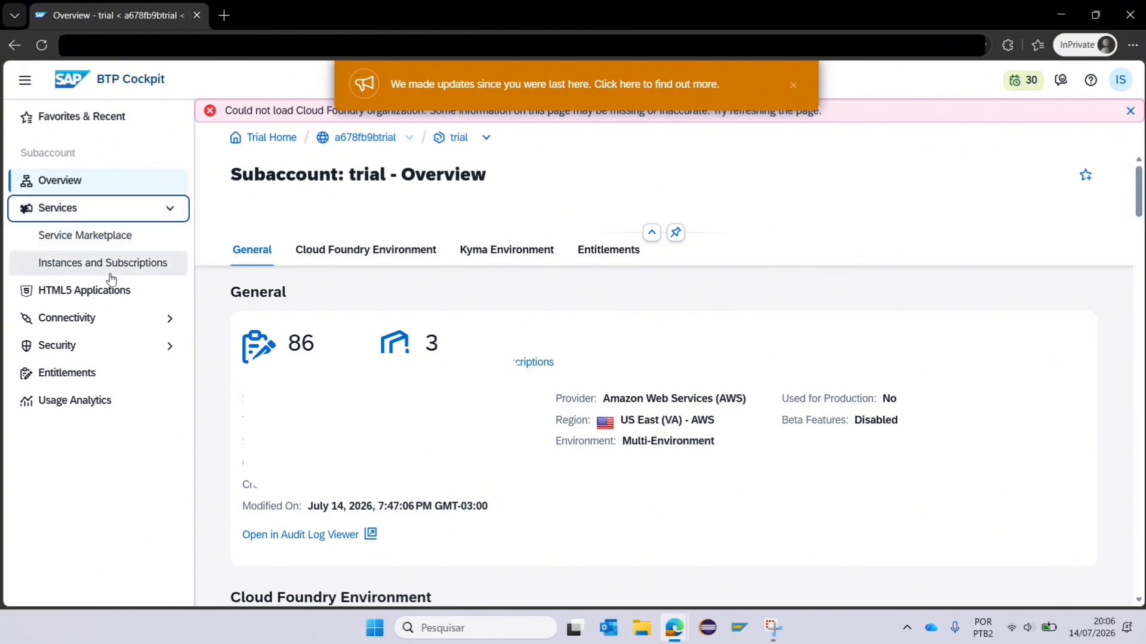
pyautogui.click(111, 274)
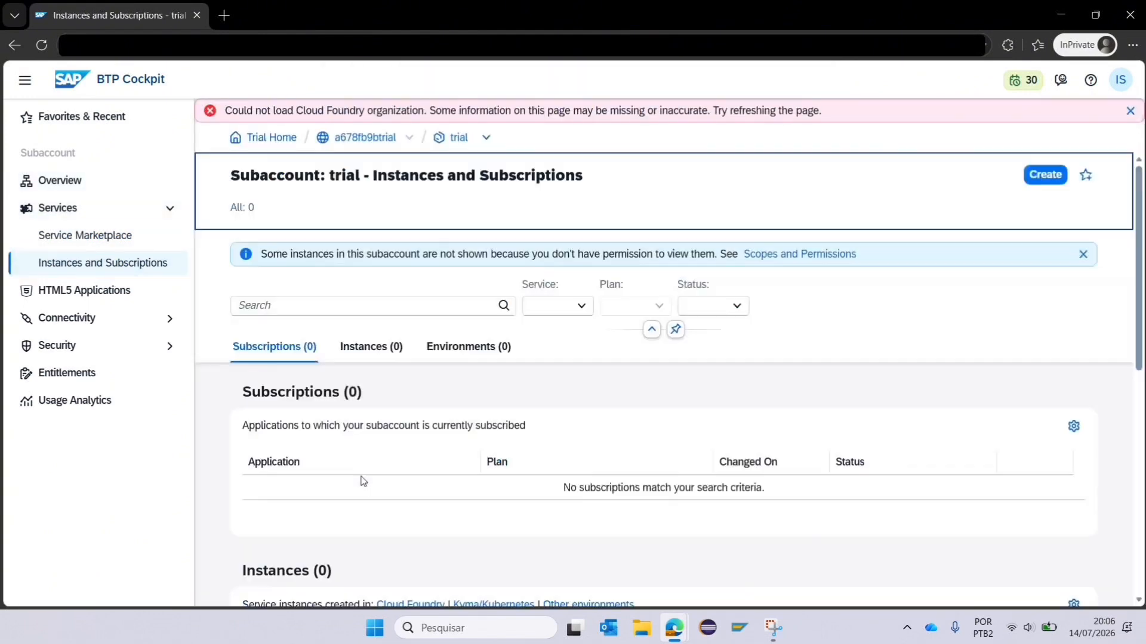
pyautogui.click(334, 489)
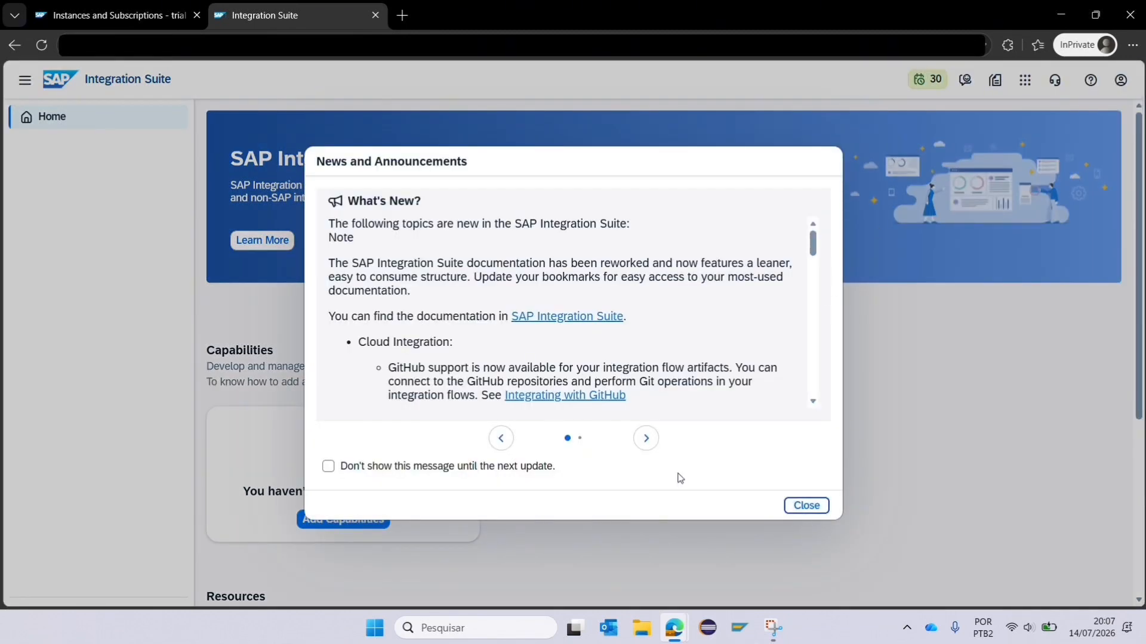
pyautogui.click(442, 466)
pyautogui.click(805, 505)
# Select the capabilities Build Integration Scenarios, Manage APIs, Extend Non-SAP Connectivity and Assess Migration Scenarios for activation
pyautogui.click(329, 527)
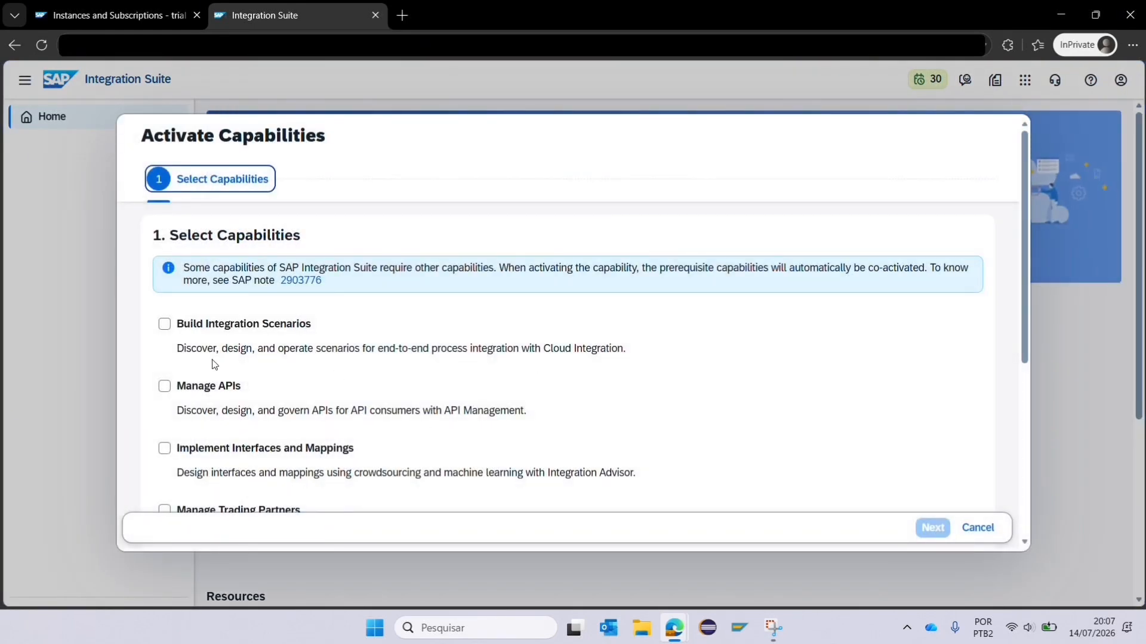
pyautogui.click(163, 330)
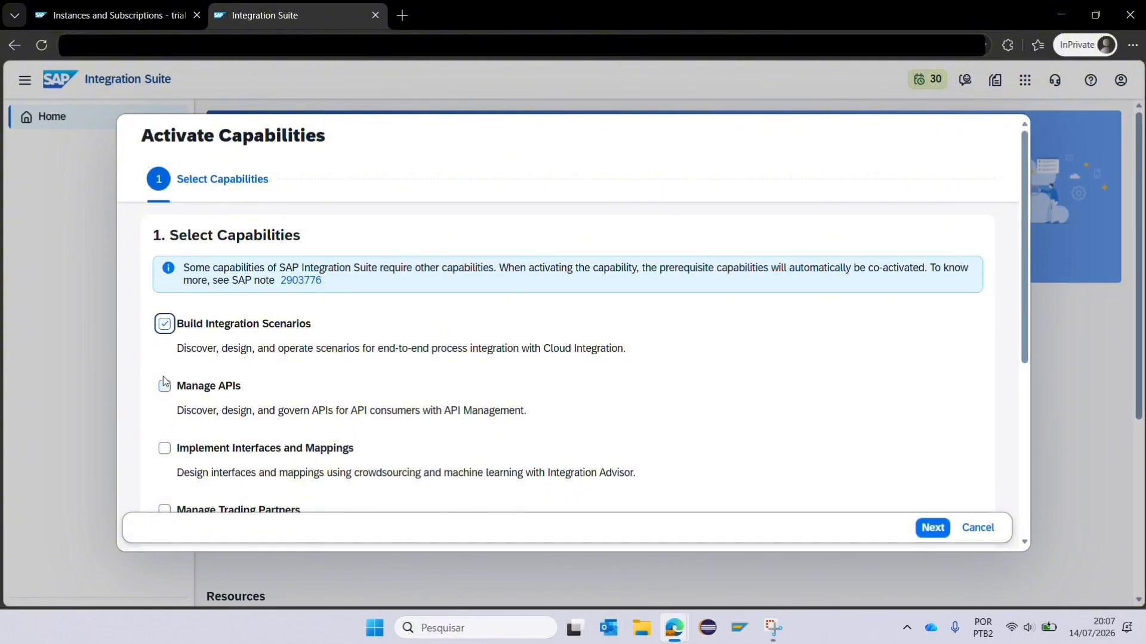
pyautogui.scroll(-5, 315, 396)
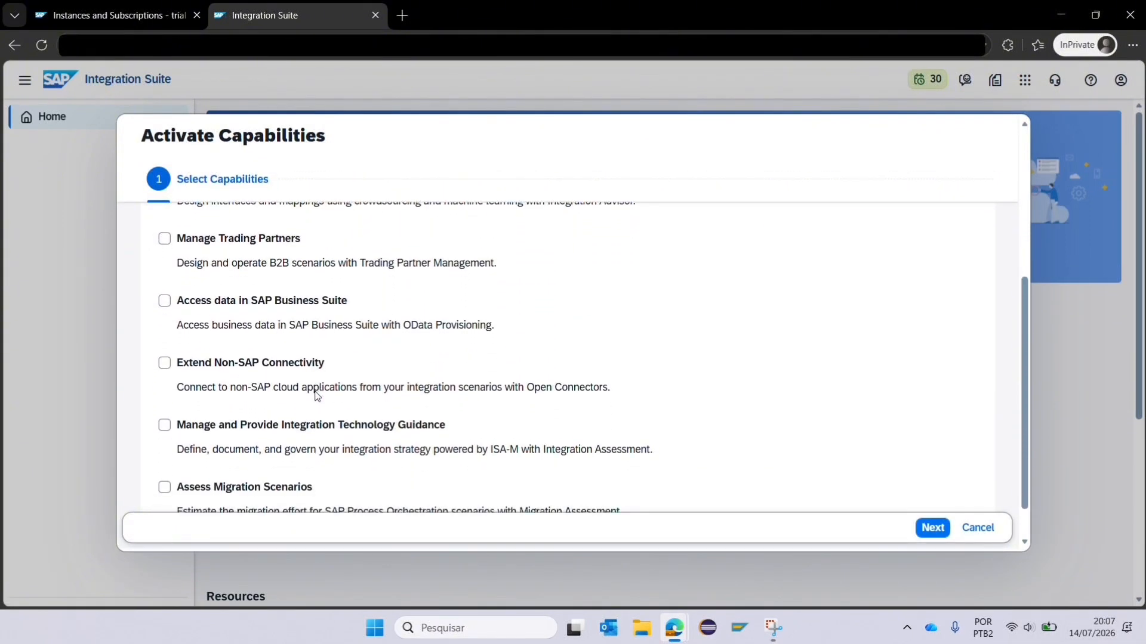
pyautogui.click(164, 373)
pyautogui.scroll(-5, 164, 367)
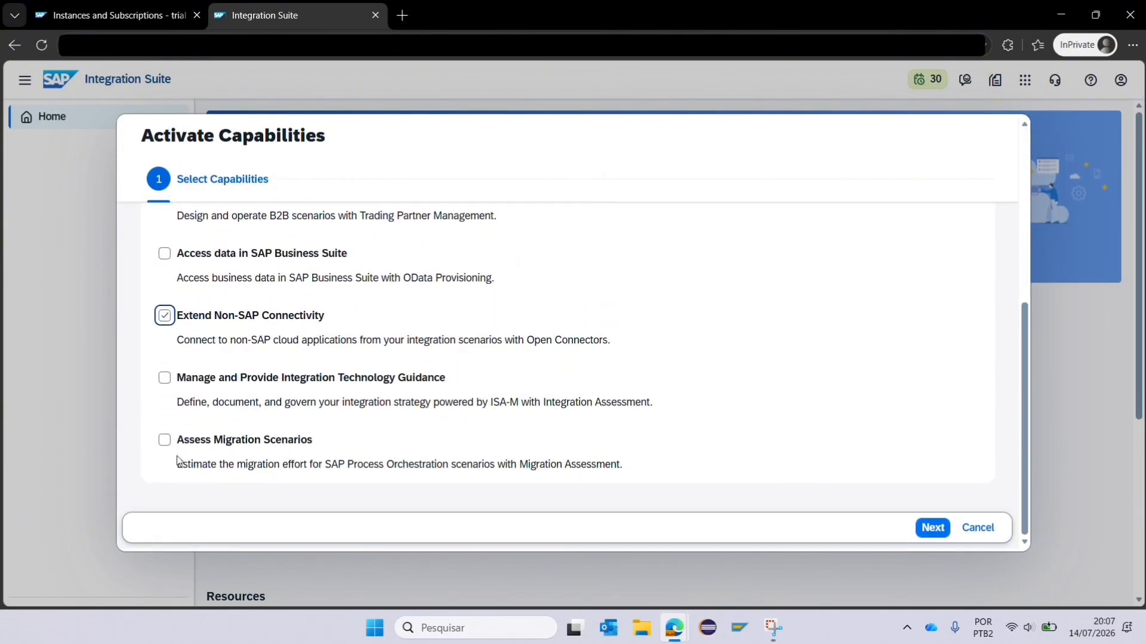
pyautogui.click(165, 443)
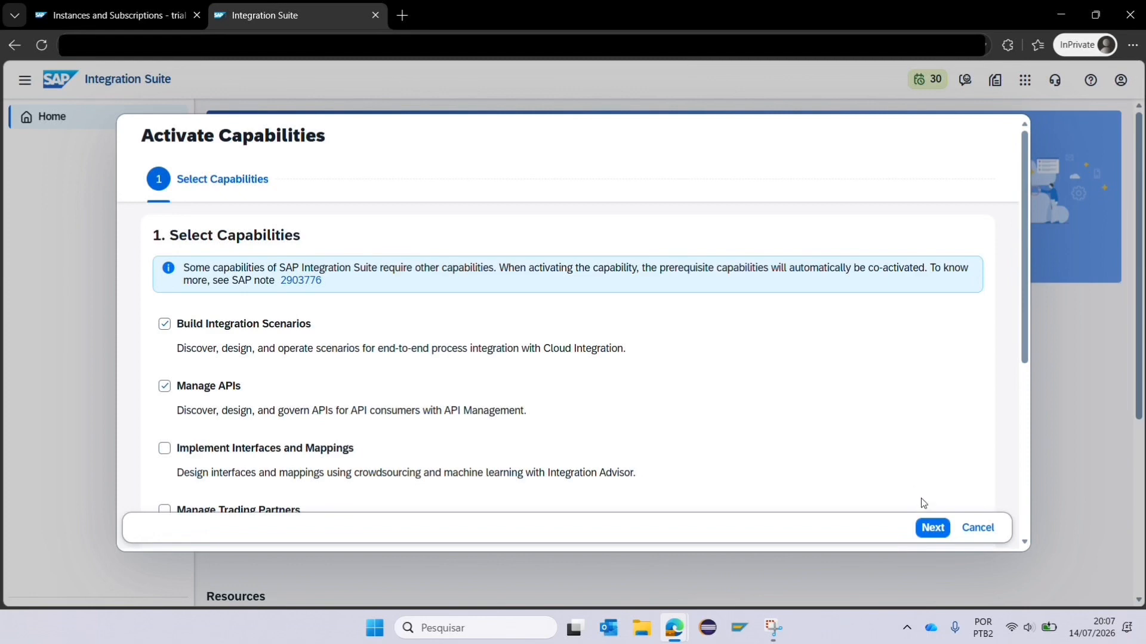
pyautogui.click(931, 527)
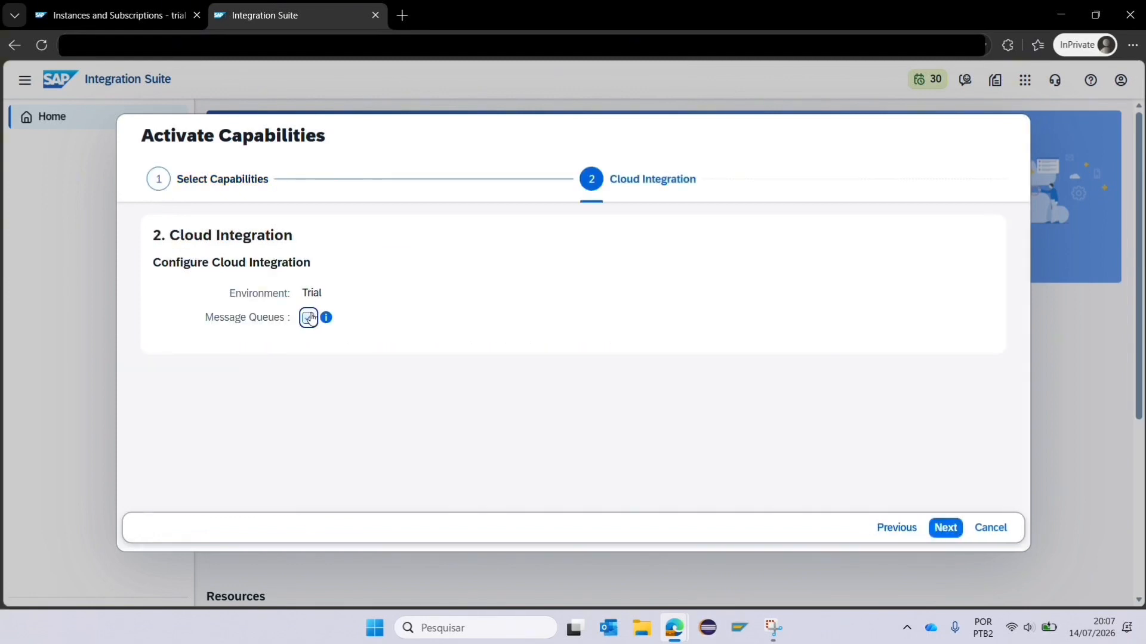
# Enable Message Queues for Cloud Integration plus Developer Hub and API Composition for API Management, and activate the capabilities
pyautogui.click(945, 528)
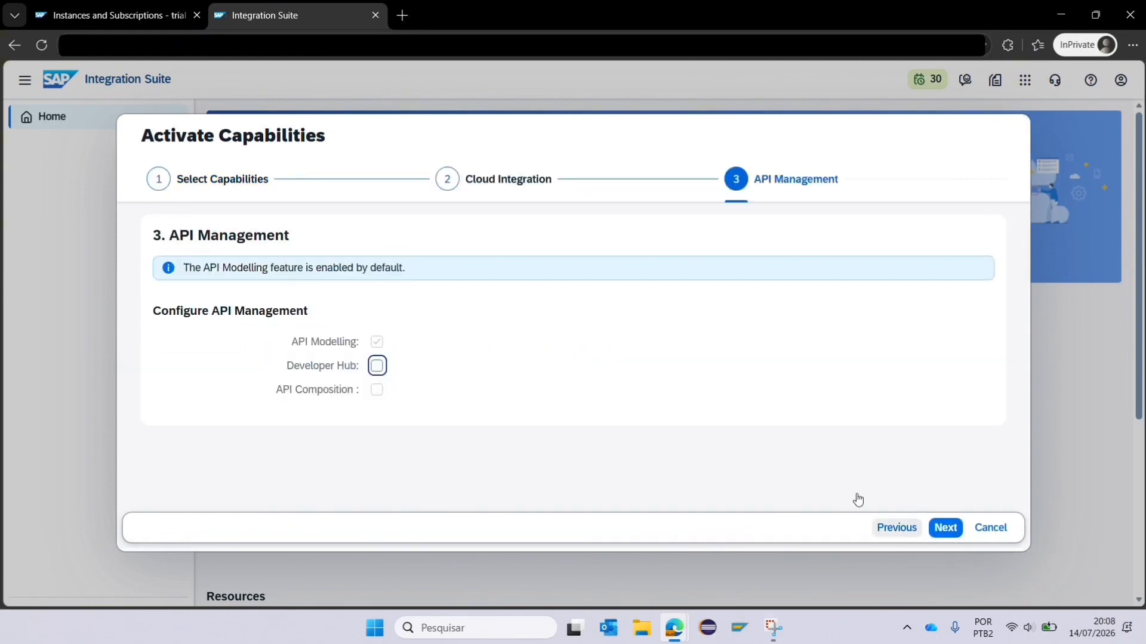
pyautogui.click(376, 366)
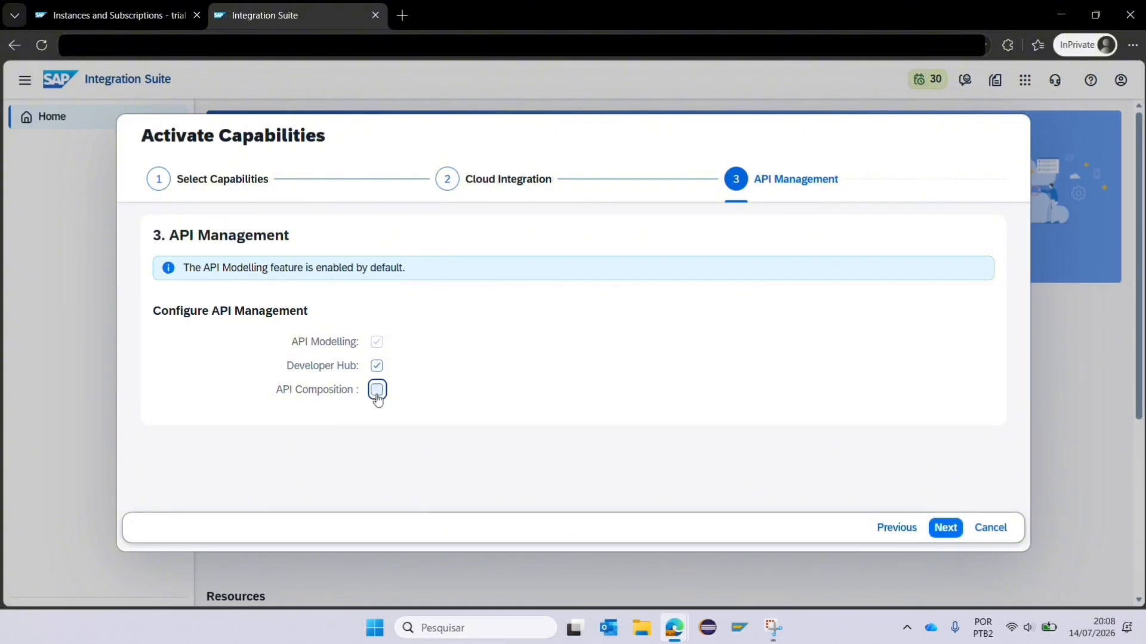
pyautogui.click(943, 527)
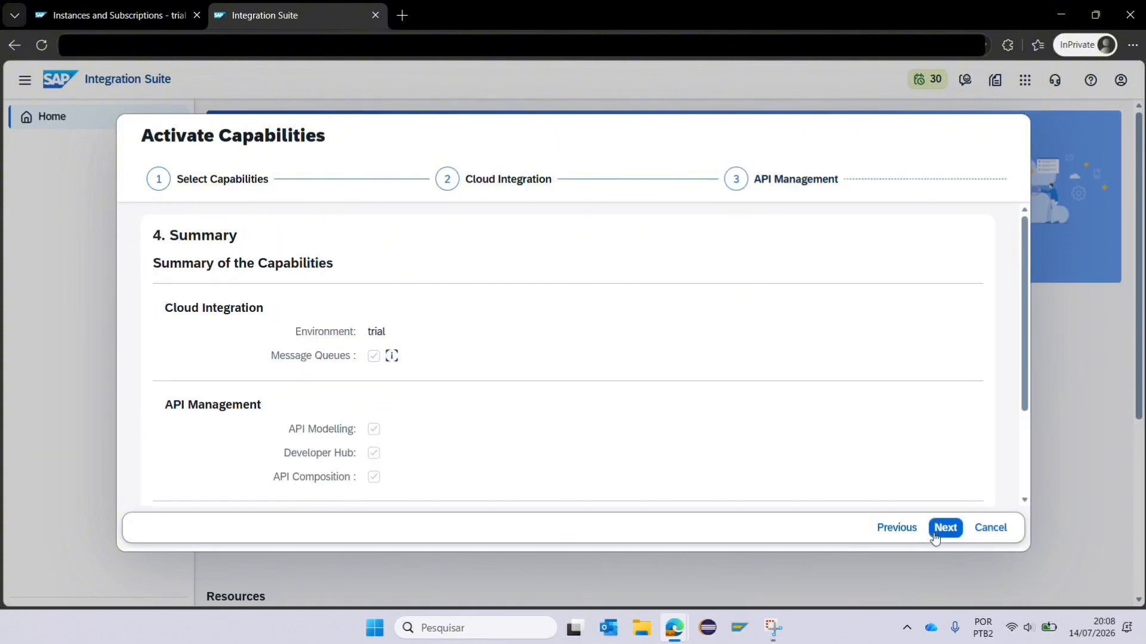
pyautogui.scroll(-3, 585, 426)
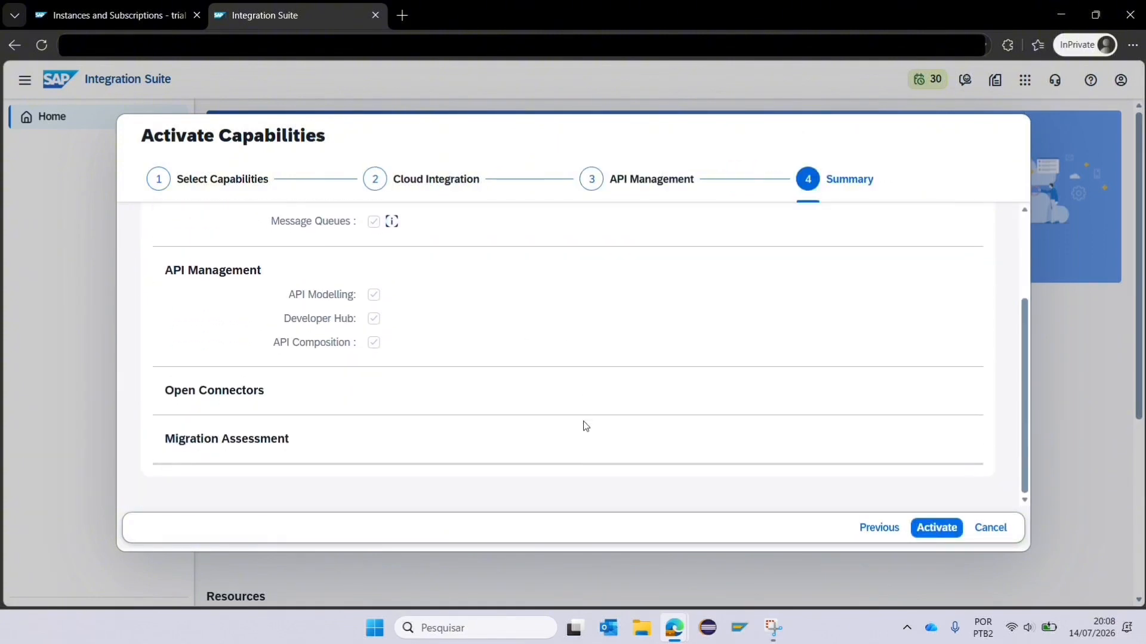
pyautogui.click(943, 539)
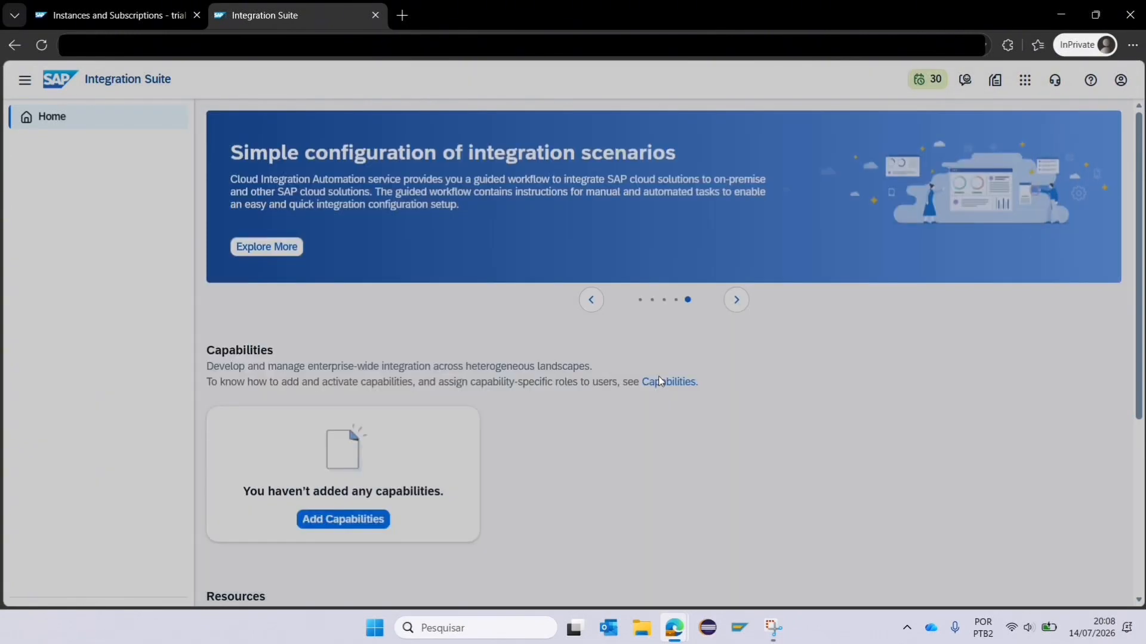
# Check the activation status of every capability in the provisioning overview and close it once activation is complete
pyautogui.scroll(-8, 661, 381)
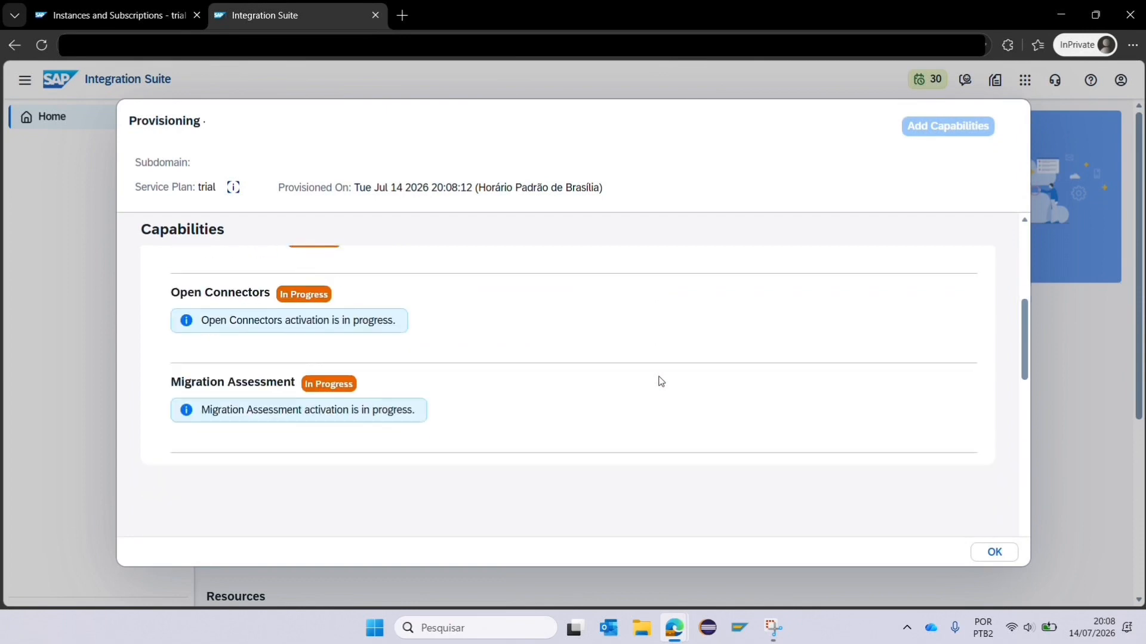
pyautogui.scroll(6, 657, 378)
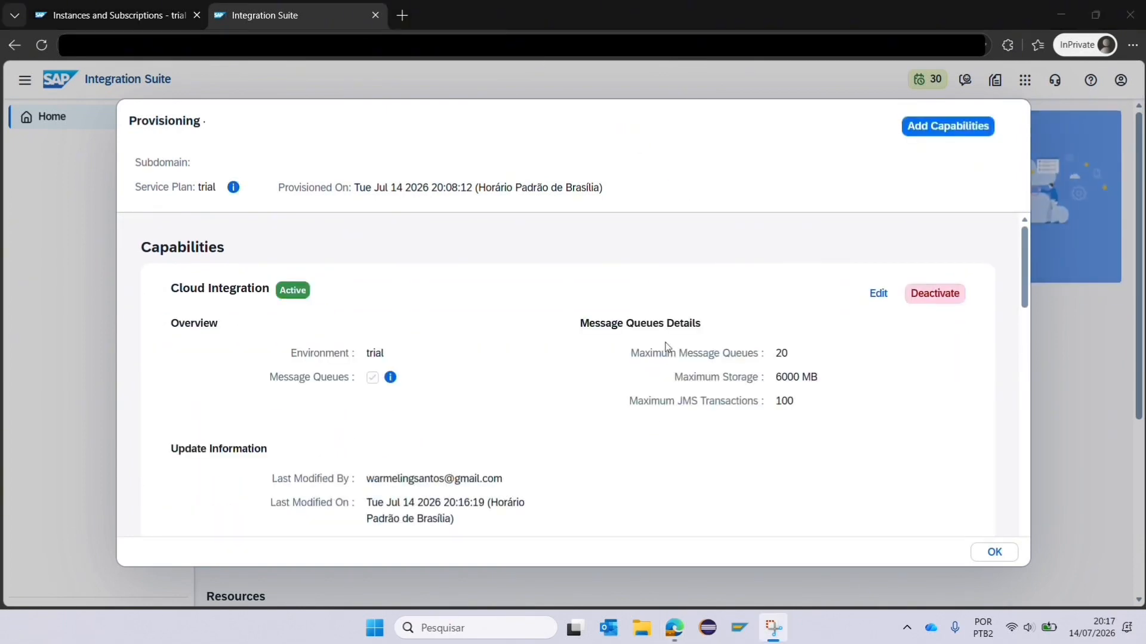
pyautogui.scroll(-1, 662, 427)
pyautogui.scroll(-8, 662, 427)
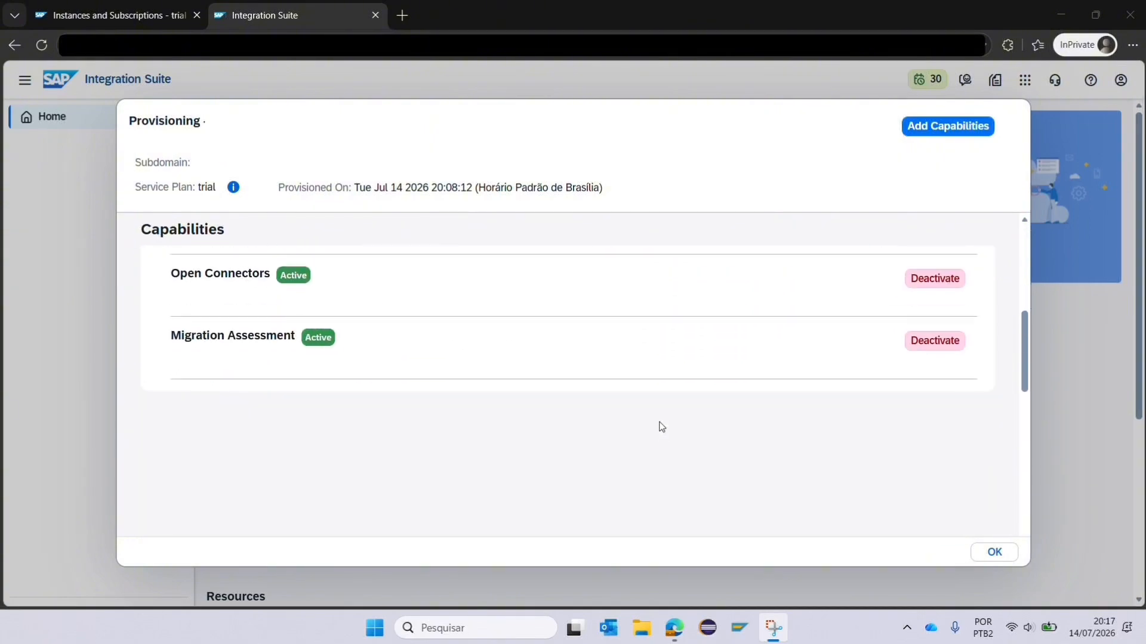
pyautogui.click(993, 552)
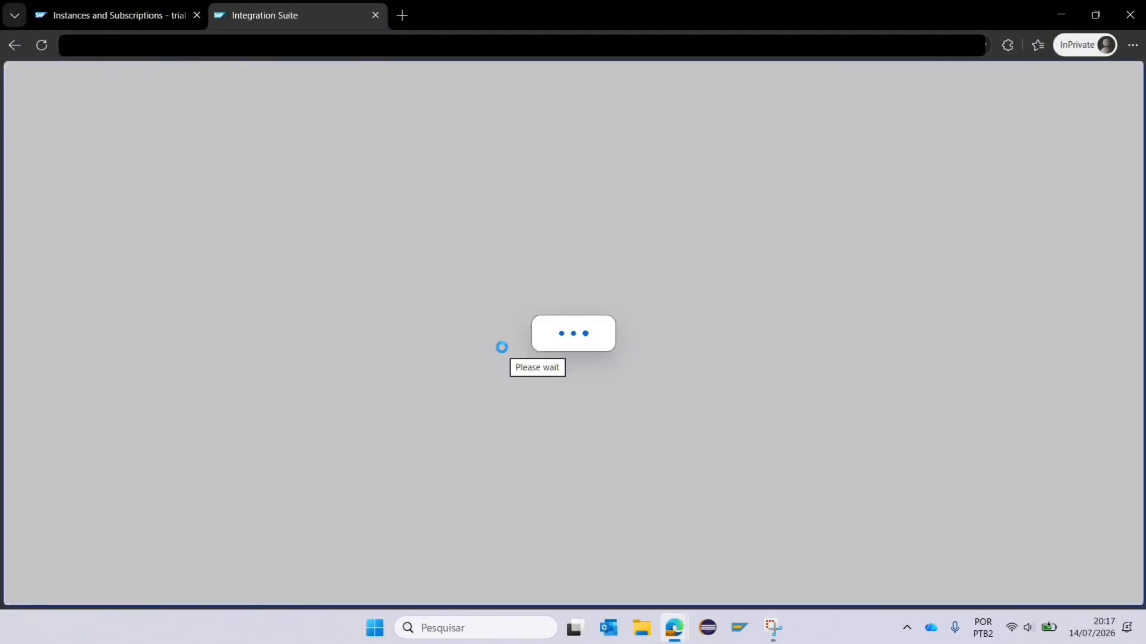
# Look over the activated capabilities on the Integration Suite home page and the entries under Settings
pyautogui.scroll(-1, 502, 352)
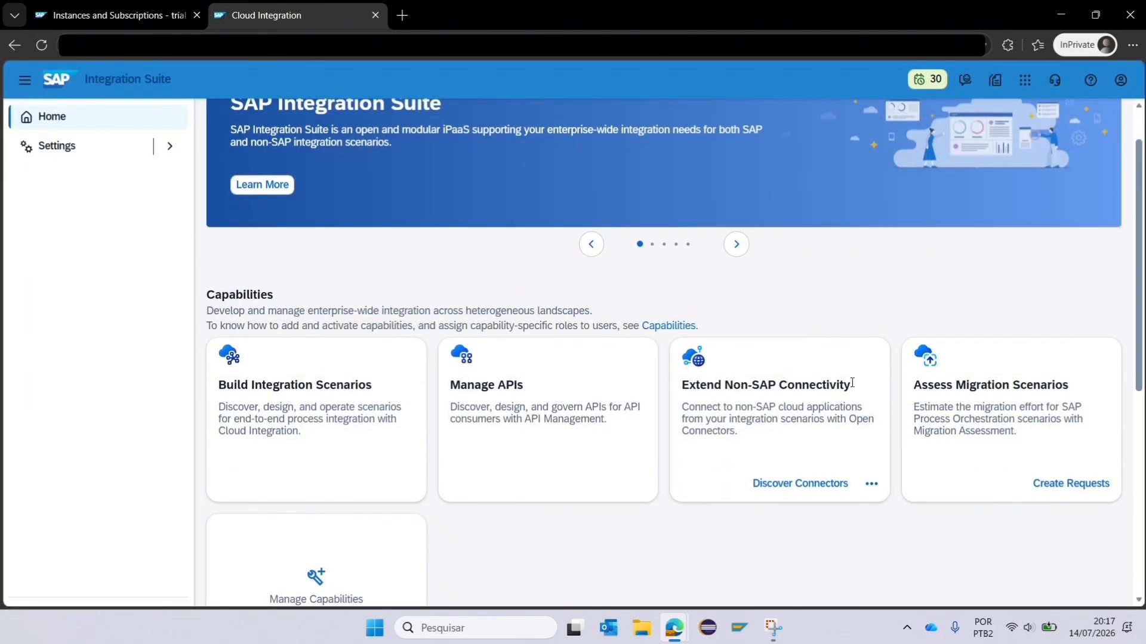
pyautogui.scroll(-2, 622, 441)
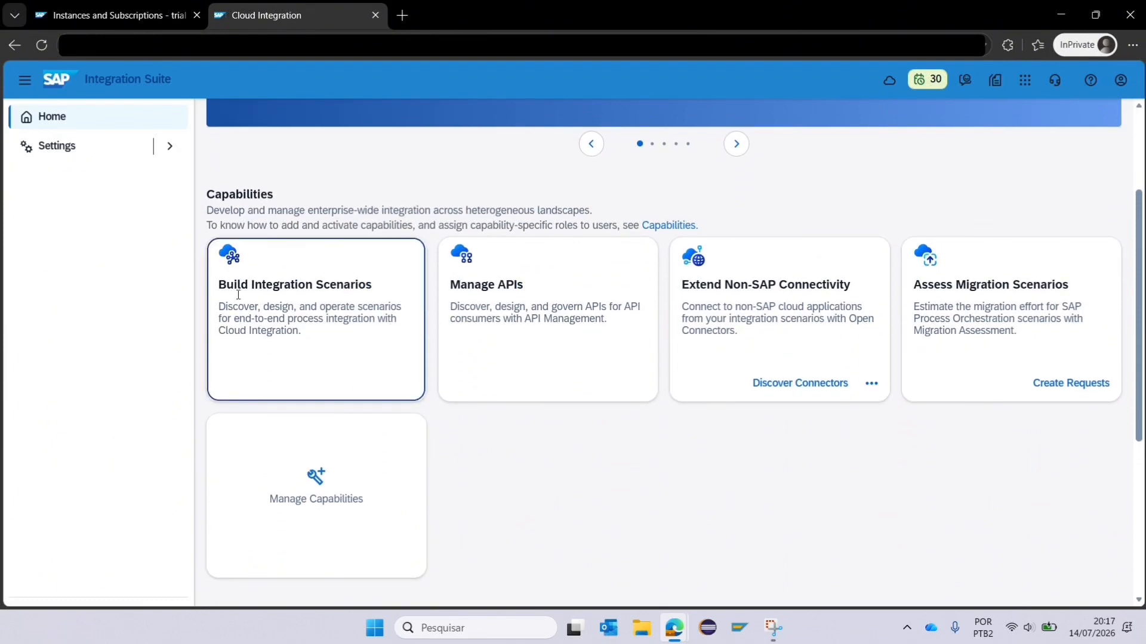
pyautogui.click(170, 146)
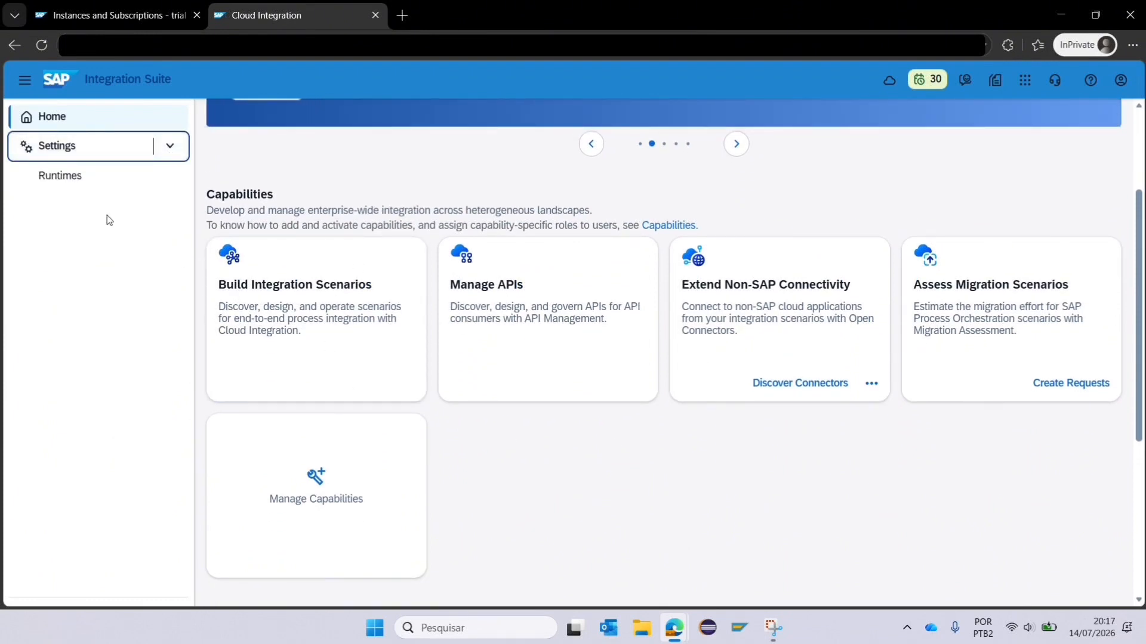
pyautogui.scroll(2, 403, 358)
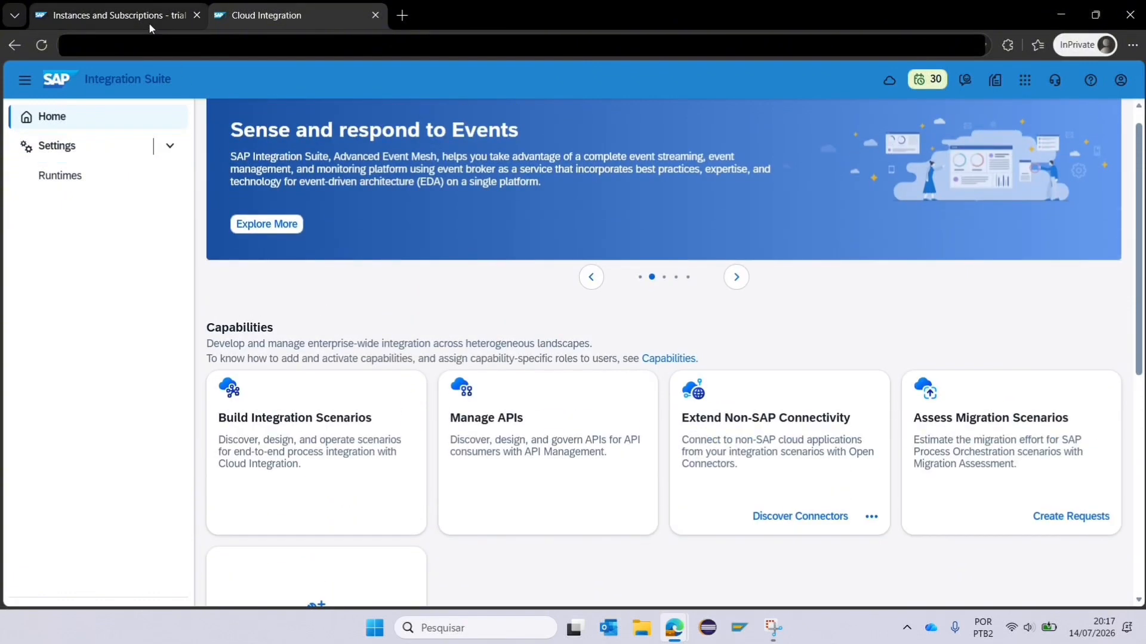
# In the BTP Cockpit, open the trial subaccount's user details and start assigning role collections to that user
pyautogui.click(114, 15)
pyautogui.click(170, 346)
pyautogui.click(96, 383)
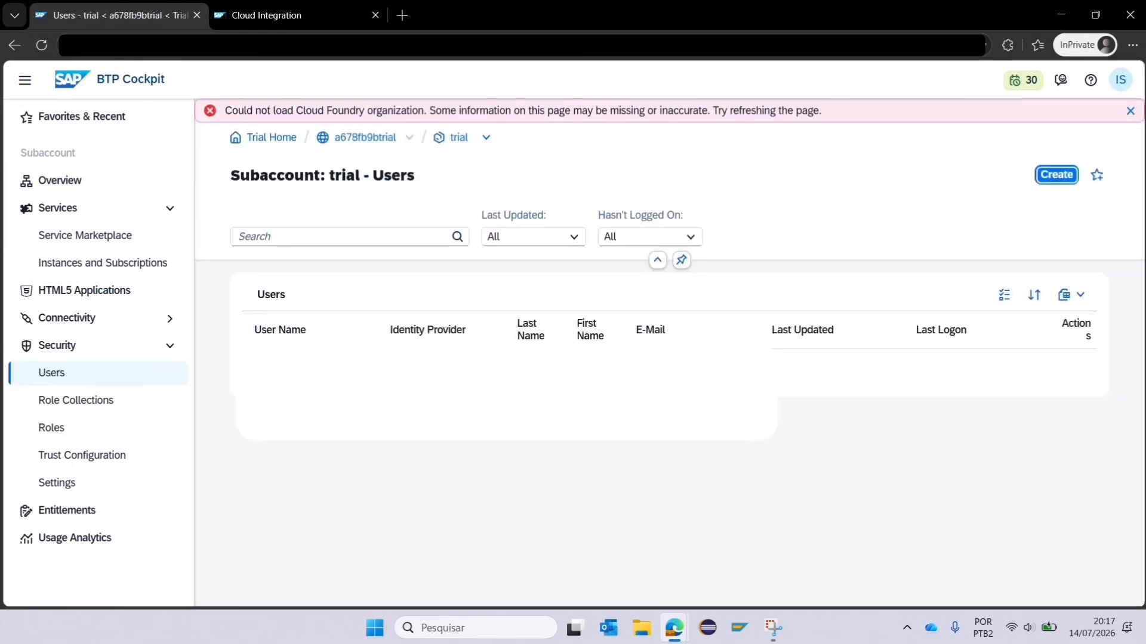
pyautogui.click(801, 390)
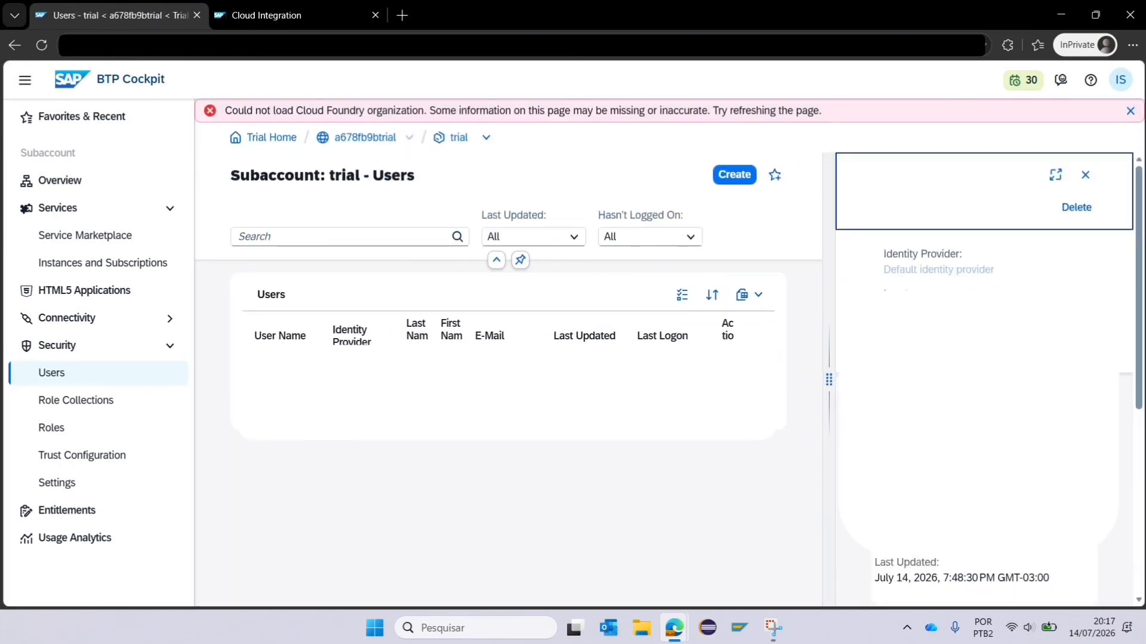
pyautogui.click(1078, 373)
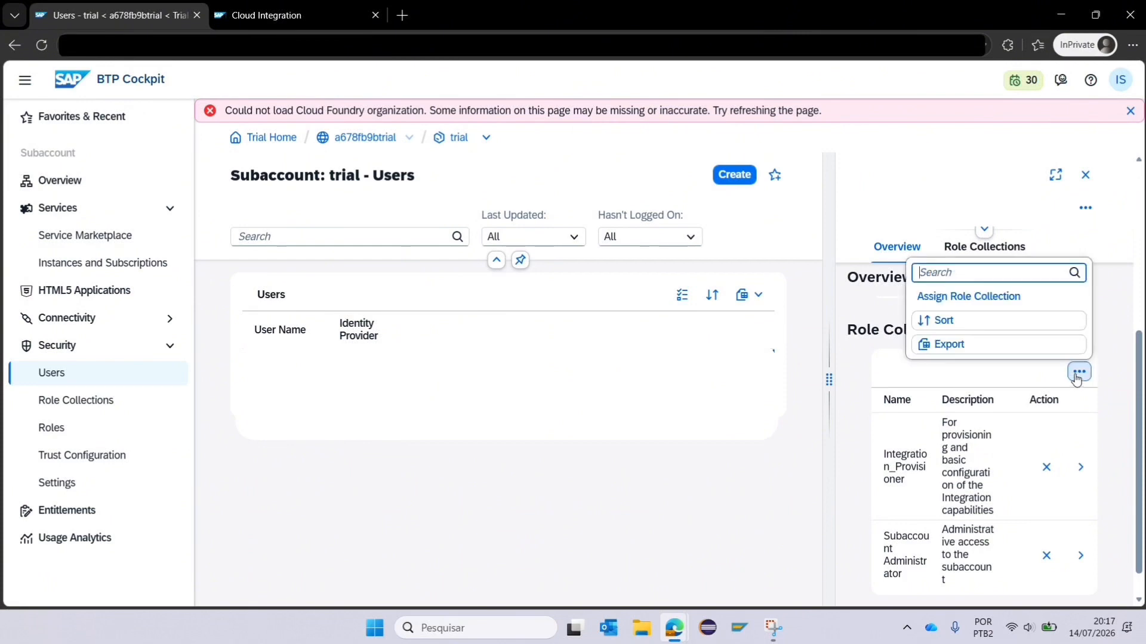
pyautogui.click(1017, 298)
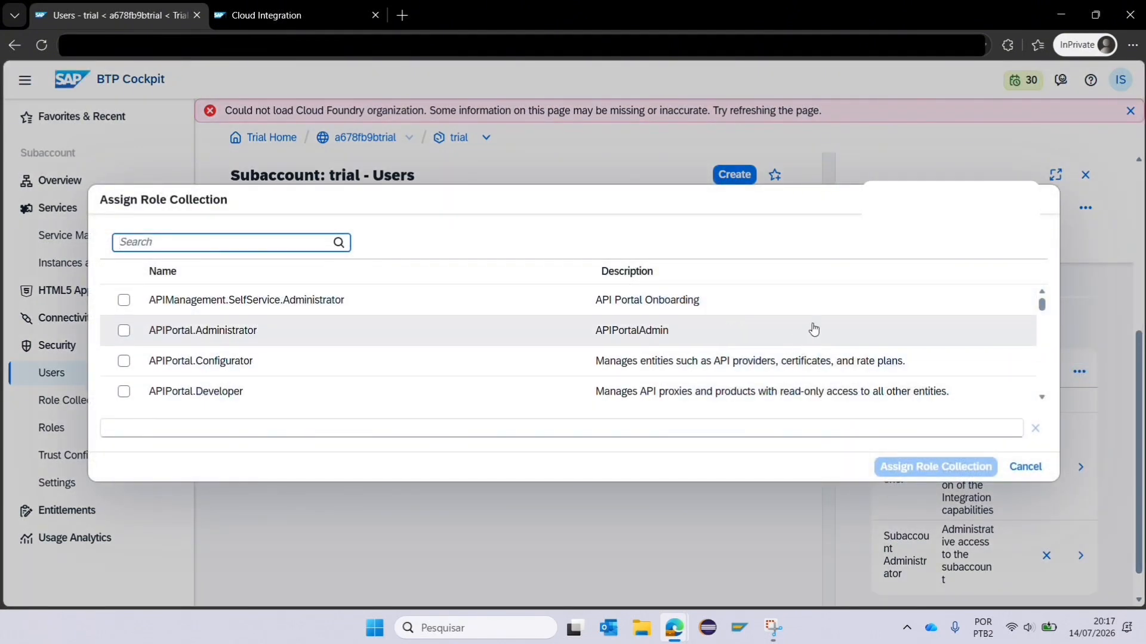
pyautogui.scroll(-10, 833, 359)
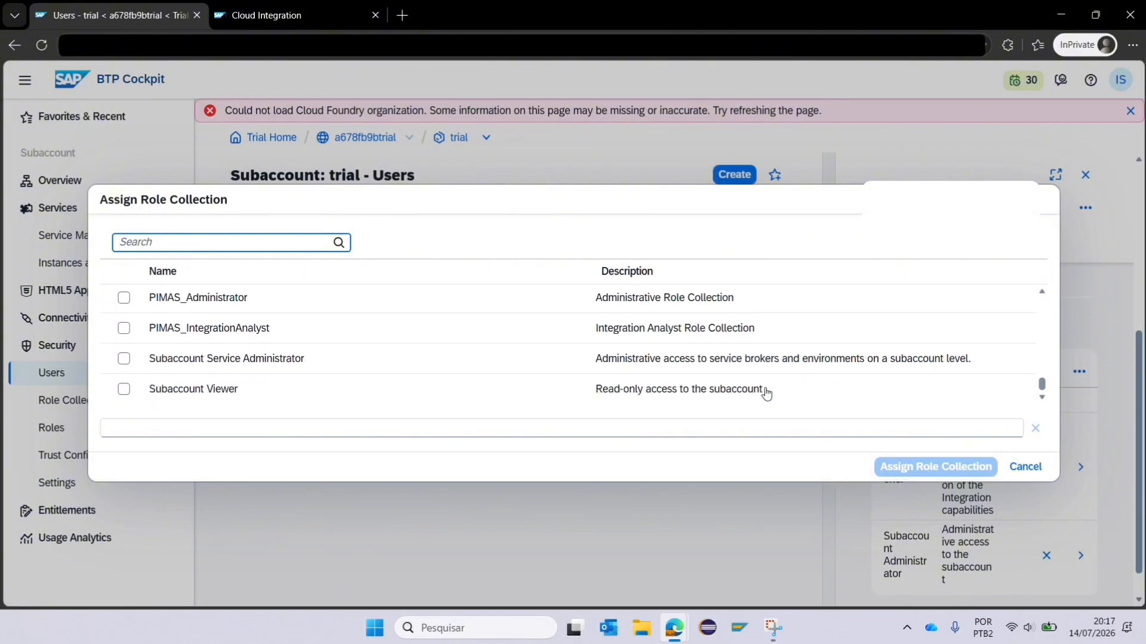
pyautogui.scroll(10, 766, 394)
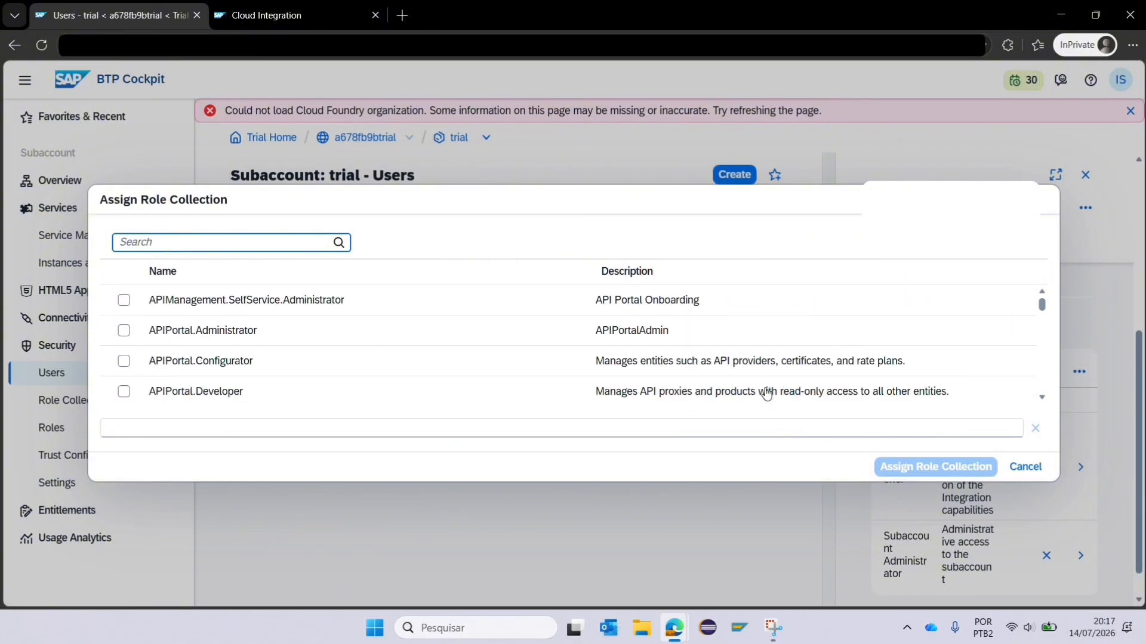
# Select APIManagement.SelfService.Administrator and the APIPortal role collections Administrator, Configurator, Developer, Guest, Service.CatalogIntegration and Tester
pyautogui.click(122, 302)
pyautogui.click(124, 331)
pyautogui.click(123, 363)
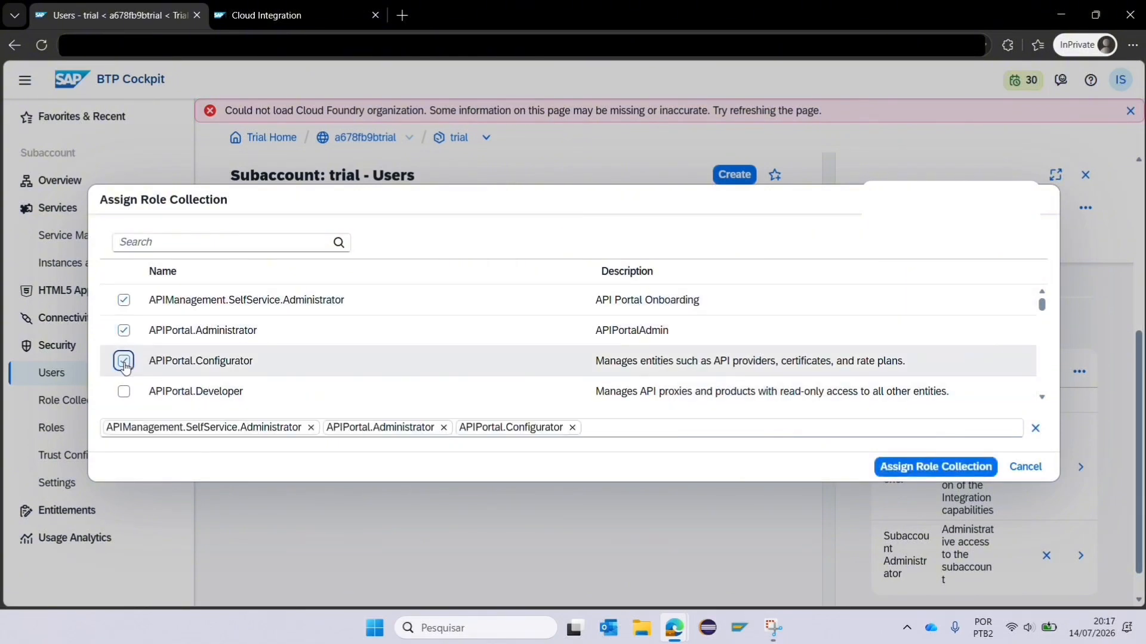
pyautogui.click(124, 392)
pyautogui.scroll(-2, 124, 387)
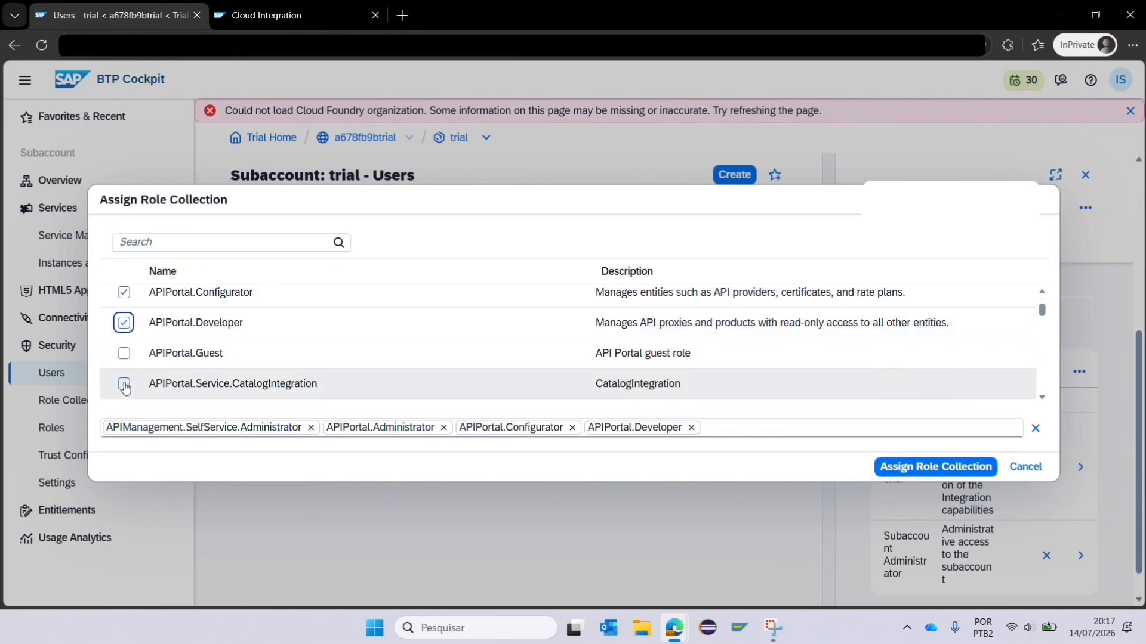
pyautogui.click(123, 355)
pyautogui.scroll(-3, 123, 382)
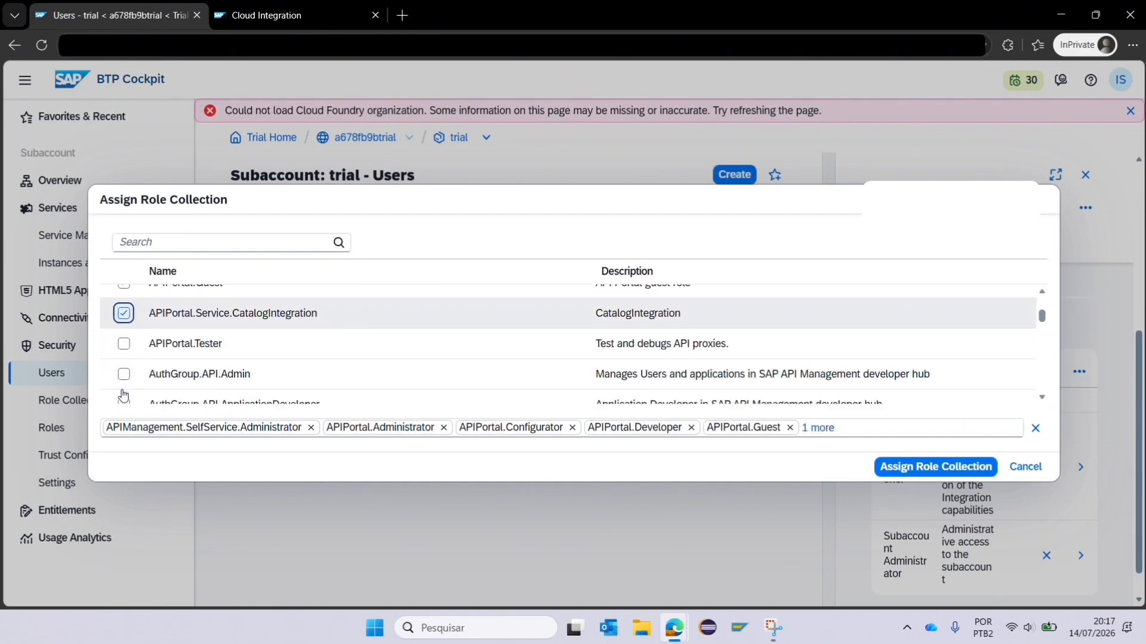
pyautogui.click(124, 346)
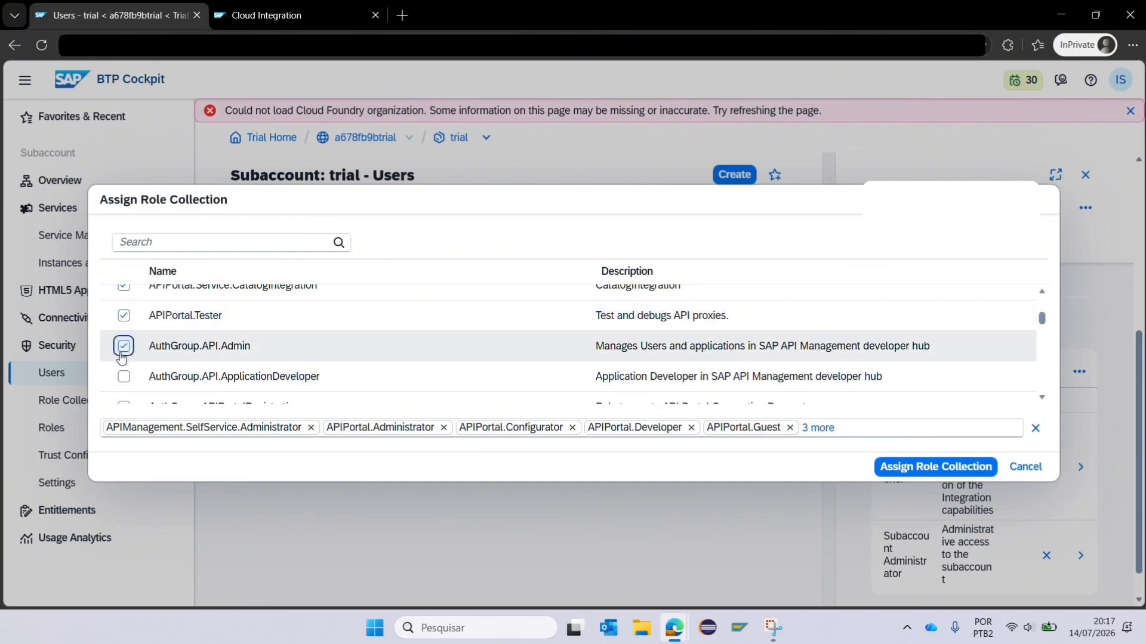
# Add every AuthGroup role collection to the selection, from AuthGroup.API.Admin through AuthGroup.Site.Admin
pyautogui.scroll(-2, 123, 382)
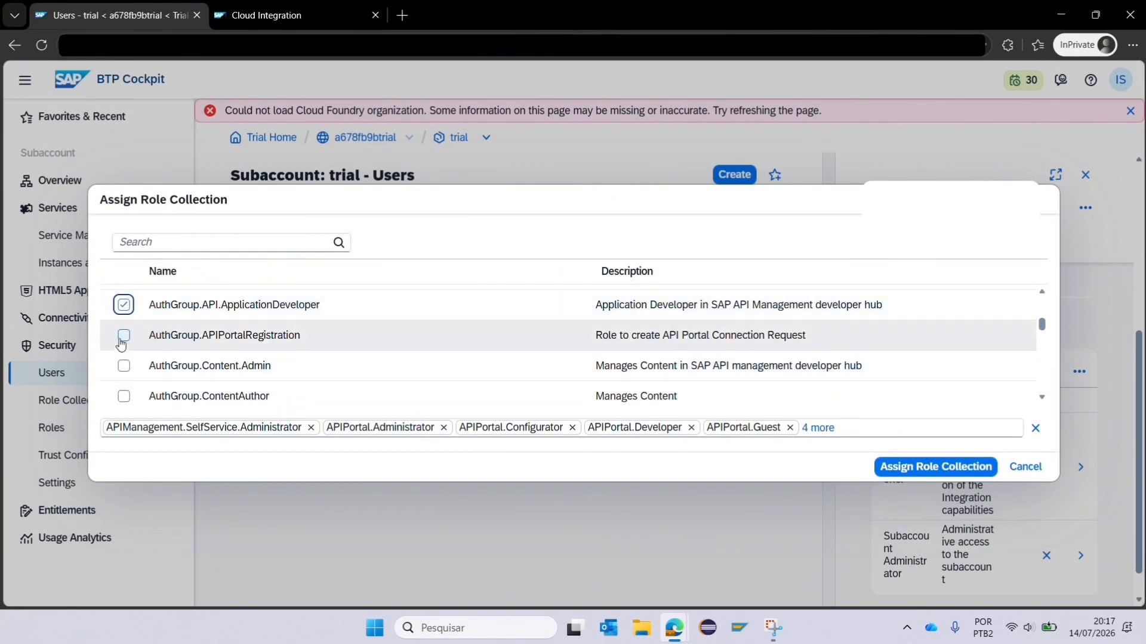
pyautogui.moveTo(121, 353); pyautogui.dragTo(122, 368)
pyautogui.click(124, 396)
pyautogui.scroll(-3, 123, 399)
pyautogui.click(124, 295)
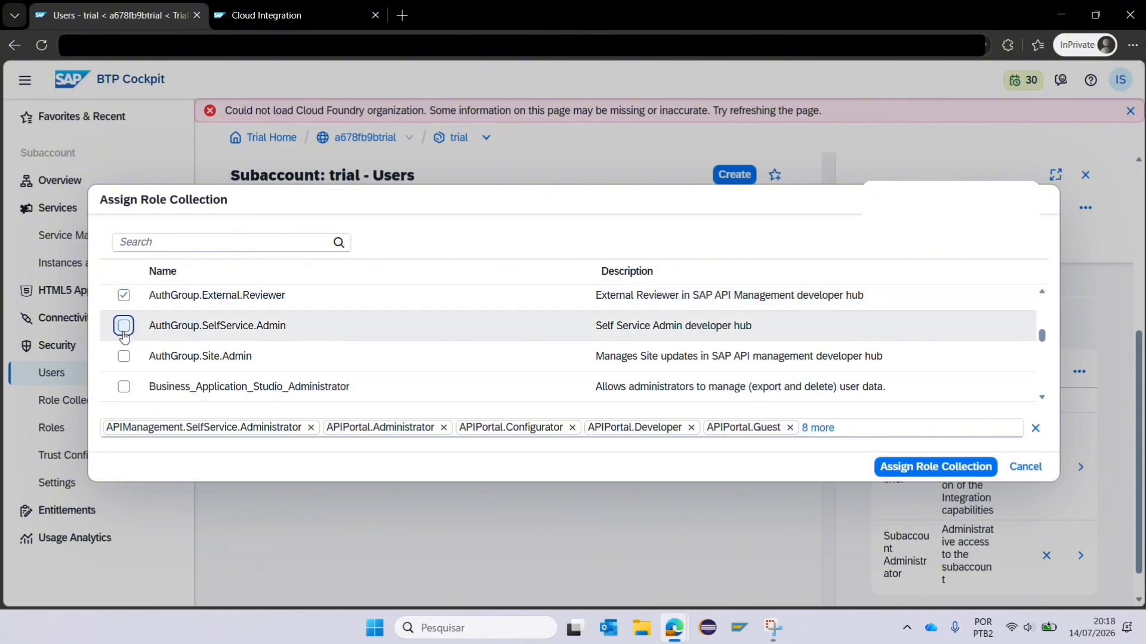
pyautogui.click(123, 325)
pyautogui.click(124, 356)
# Add all Graph and GraphNavigator role collections, OpenConnectors_User, PI_Administrator, PI_Business_Expert and PI_Integration_Developer to the selection
pyautogui.scroll(-3, 306, 382)
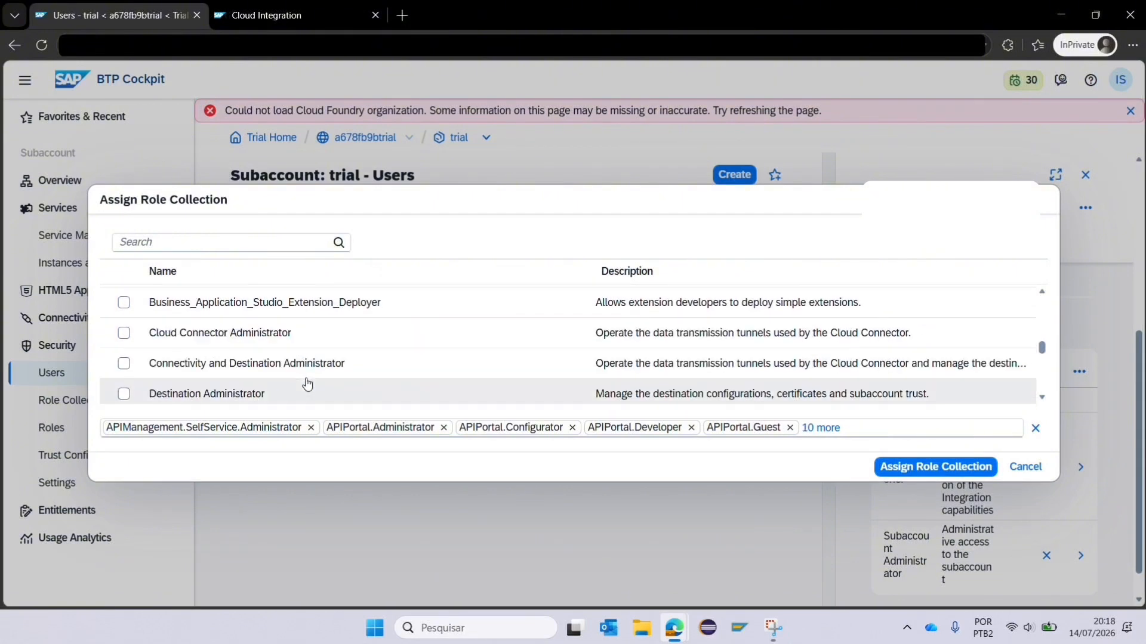
pyautogui.scroll(-3, 307, 382)
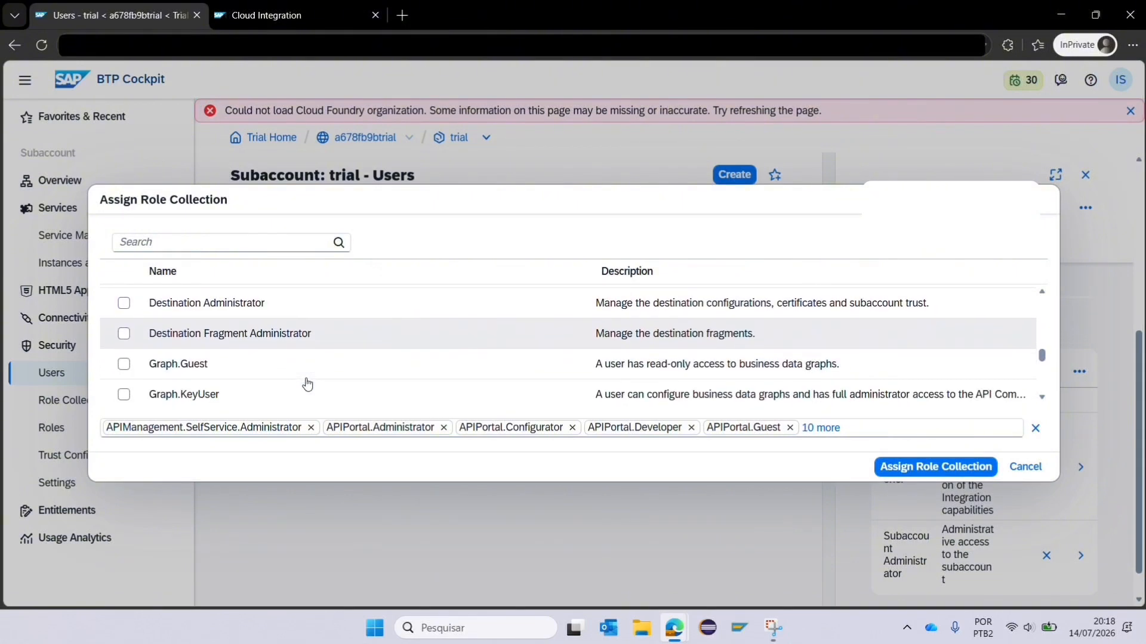
pyautogui.scroll(-2, 307, 382)
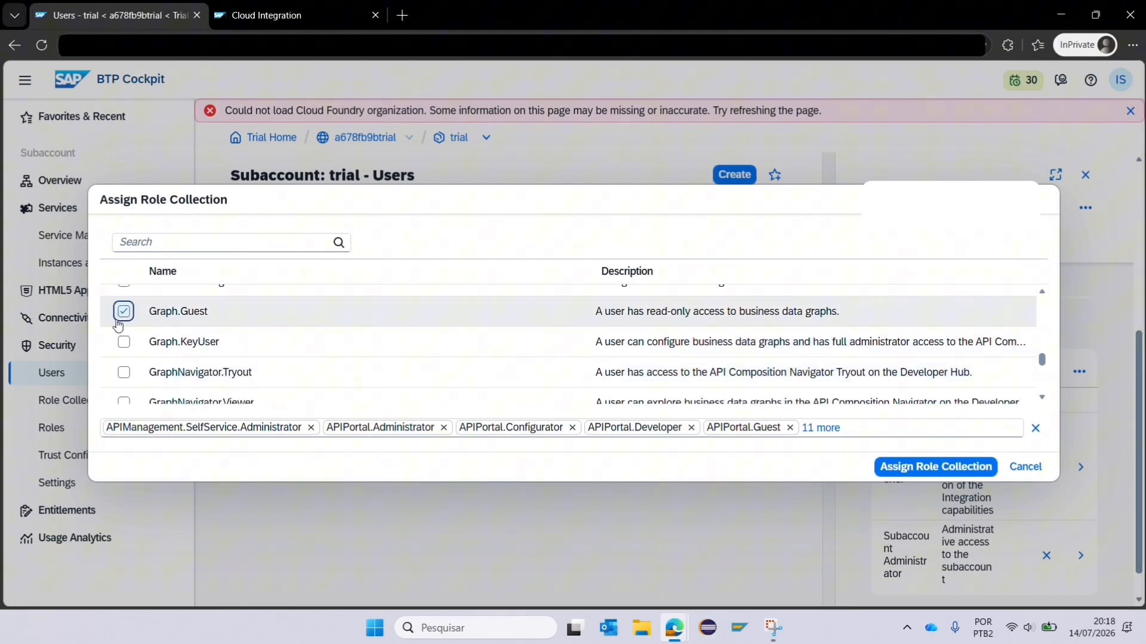
pyautogui.click(124, 342)
pyautogui.scroll(-2, 125, 376)
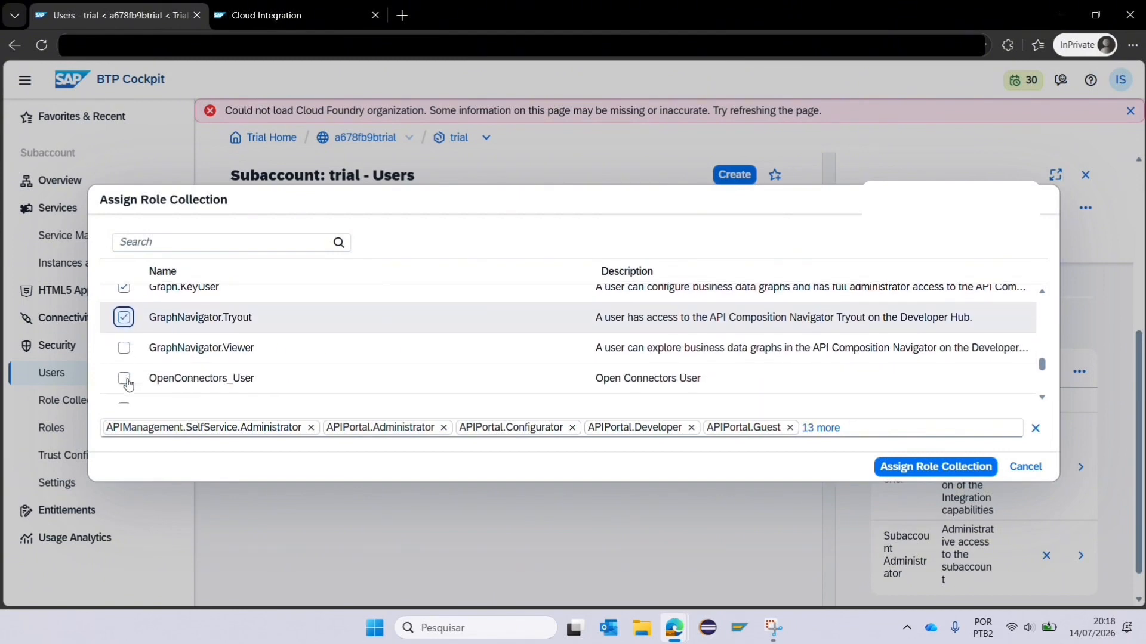
pyautogui.click(124, 377)
pyautogui.scroll(-2, 121, 358)
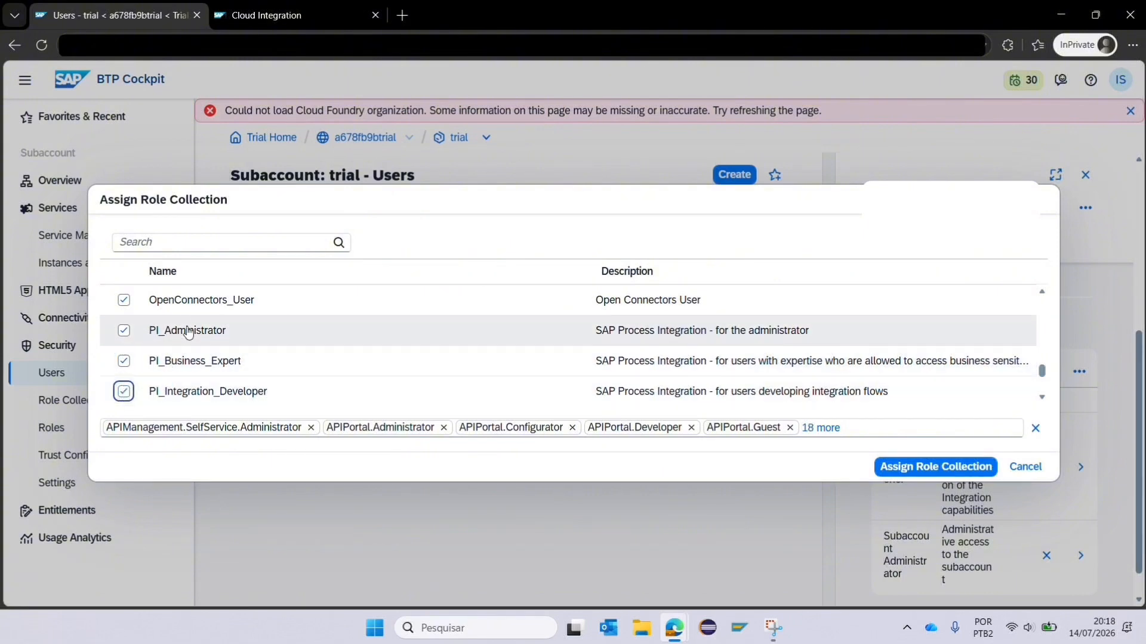
# Add PI_Read_Only, PIMAS_Administrator, PIMAS_IntegrationAnalyst and Subaccount Service Administrator, and assign all selected role collections to the user
pyautogui.scroll(-3, 127, 318)
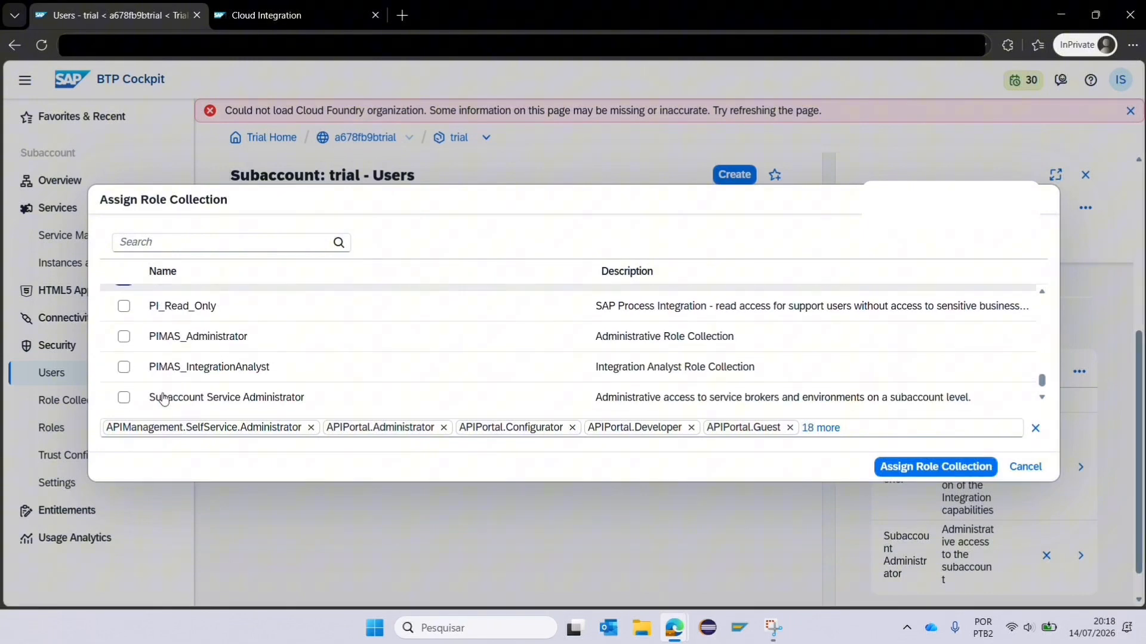
pyautogui.click(123, 305)
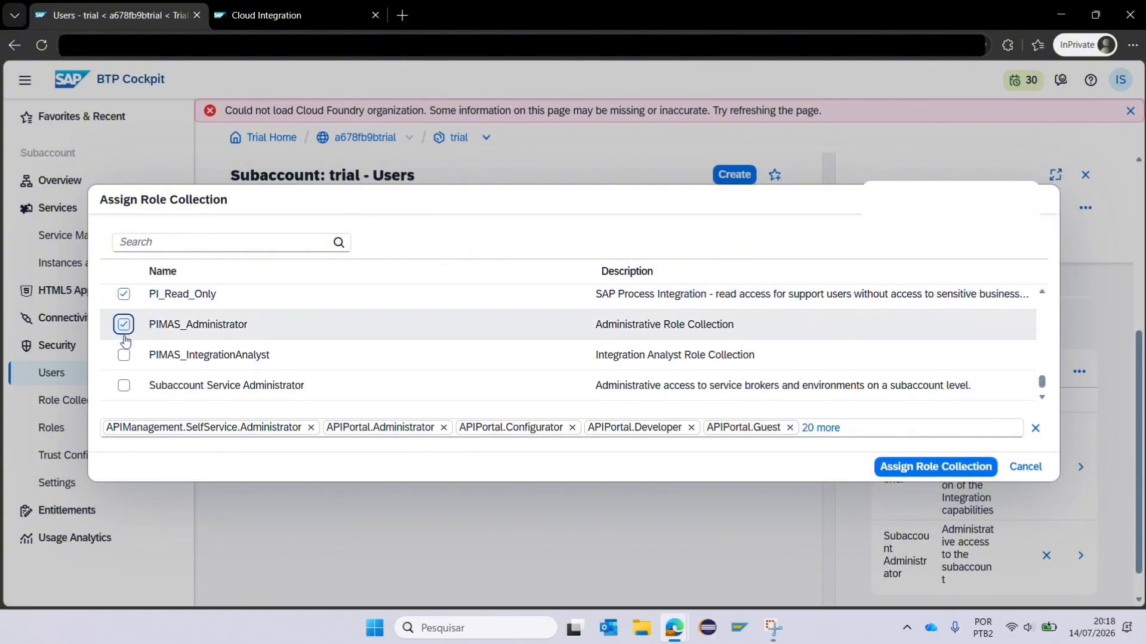
pyautogui.scroll(-1, 124, 337)
pyautogui.click(123, 332)
pyautogui.click(122, 361)
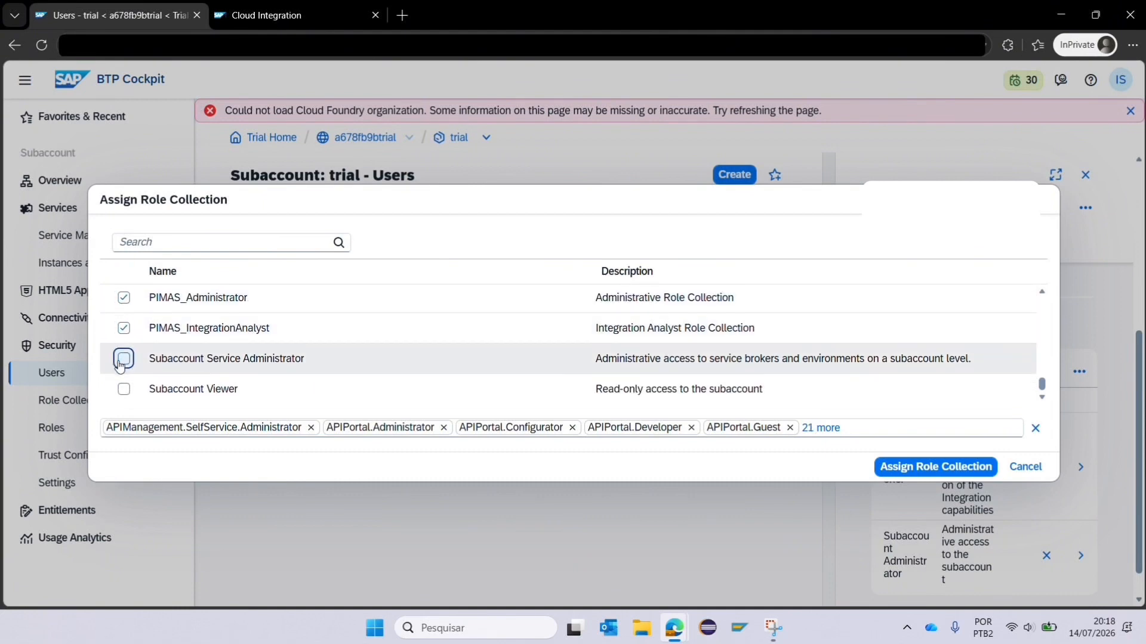
pyautogui.click(123, 359)
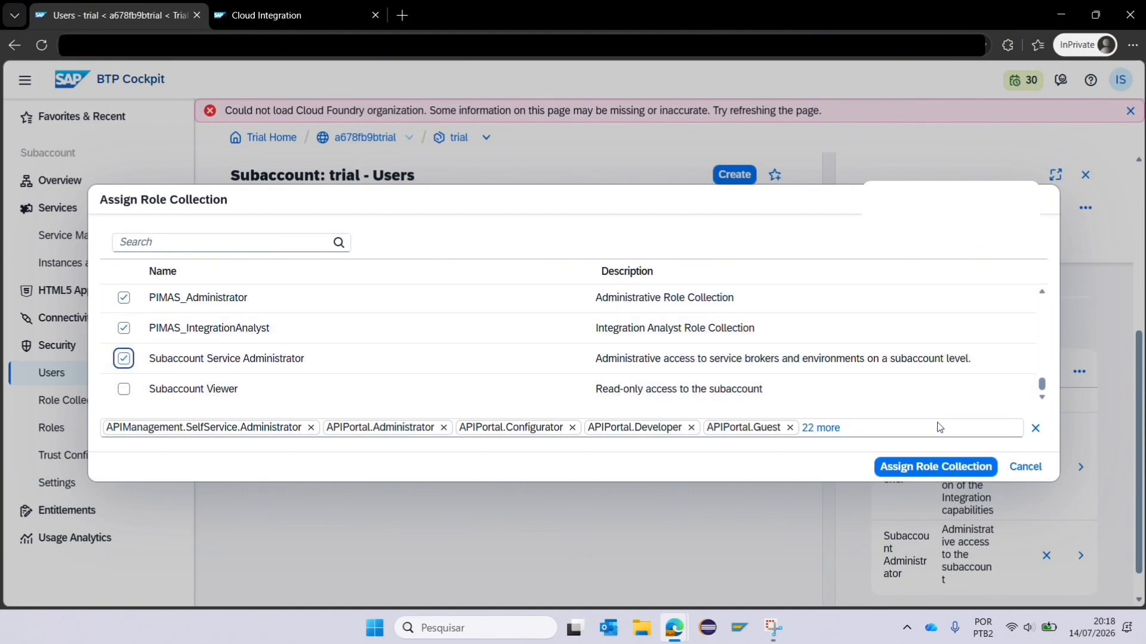
pyautogui.click(930, 469)
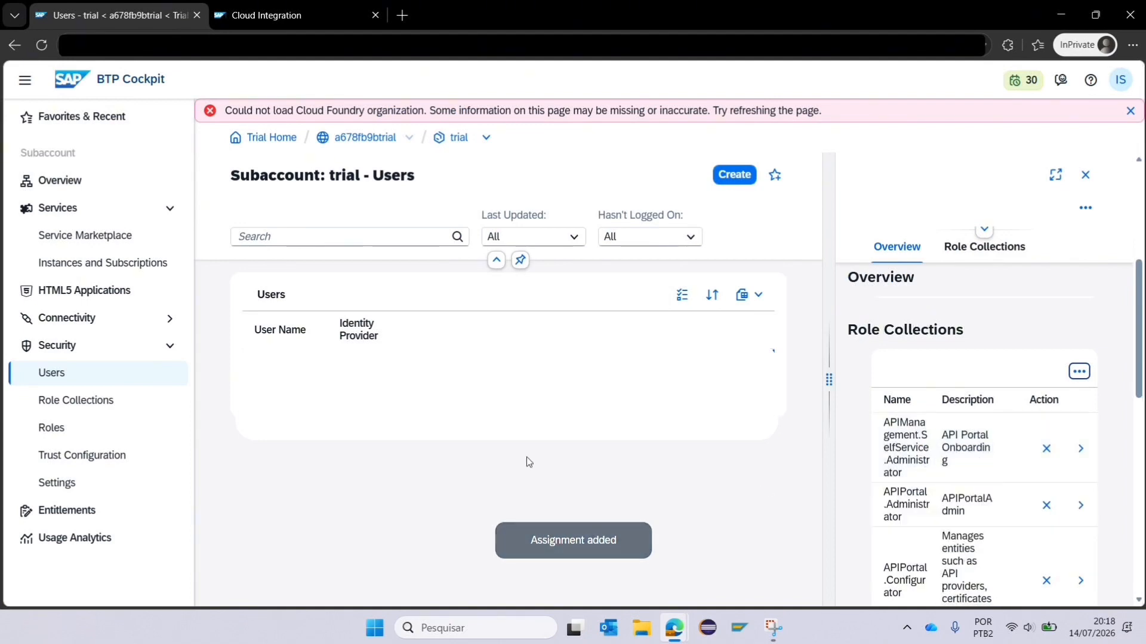
# Switch to Integration Suite, reload its home page and check the entries under Design
pyautogui.click(290, 30)
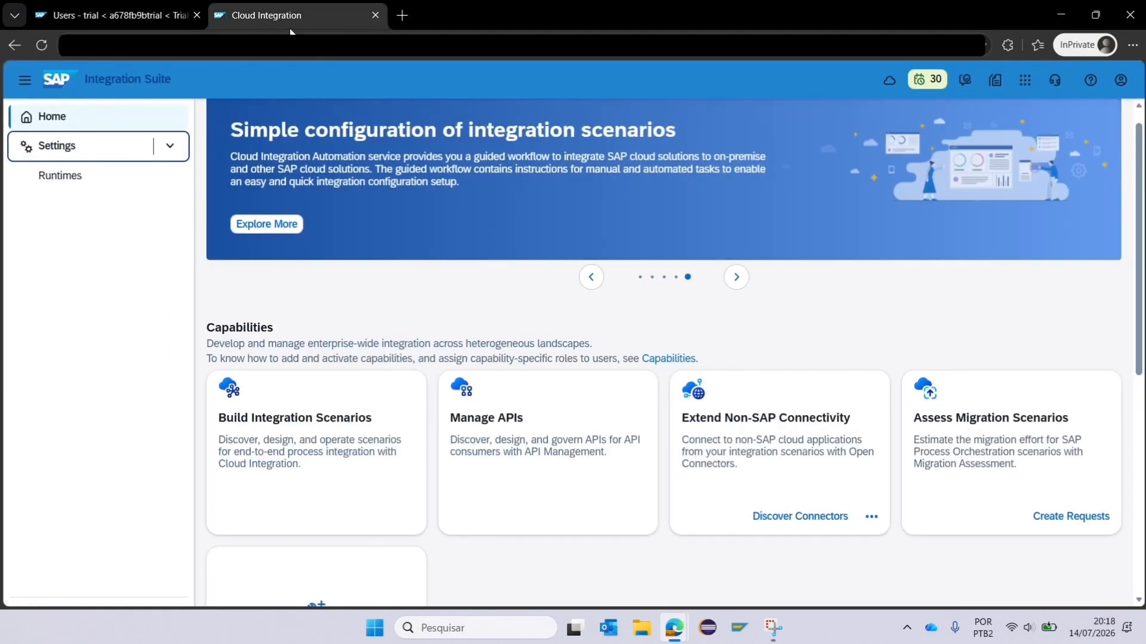
pyautogui.click(41, 50)
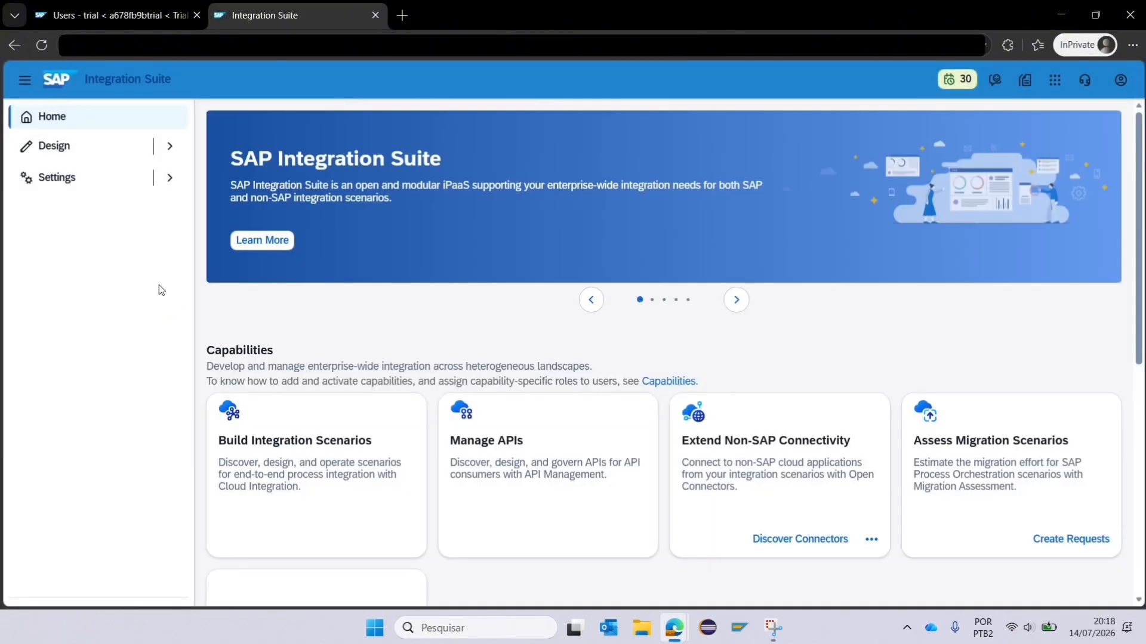
pyautogui.click(170, 146)
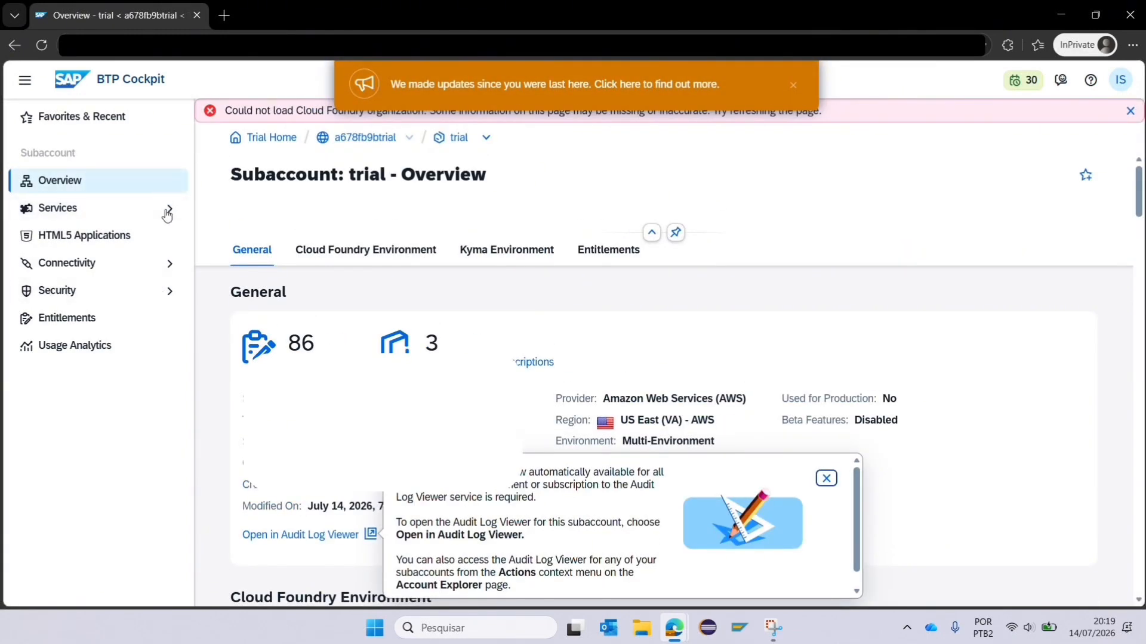
# In the BTP Cockpit, launch the Integration Suite application from the trial subaccount's Instances and Subscriptions
pyautogui.click(167, 215)
pyautogui.click(137, 266)
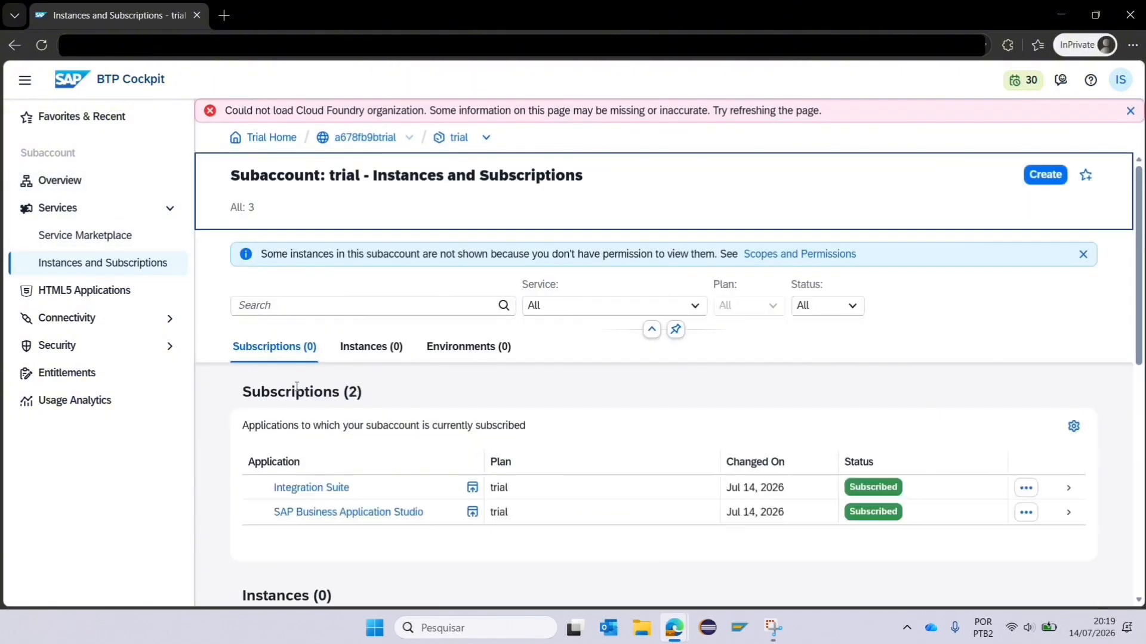
pyautogui.scroll(-1, 296, 388)
pyautogui.click(316, 450)
pyautogui.click(334, 443)
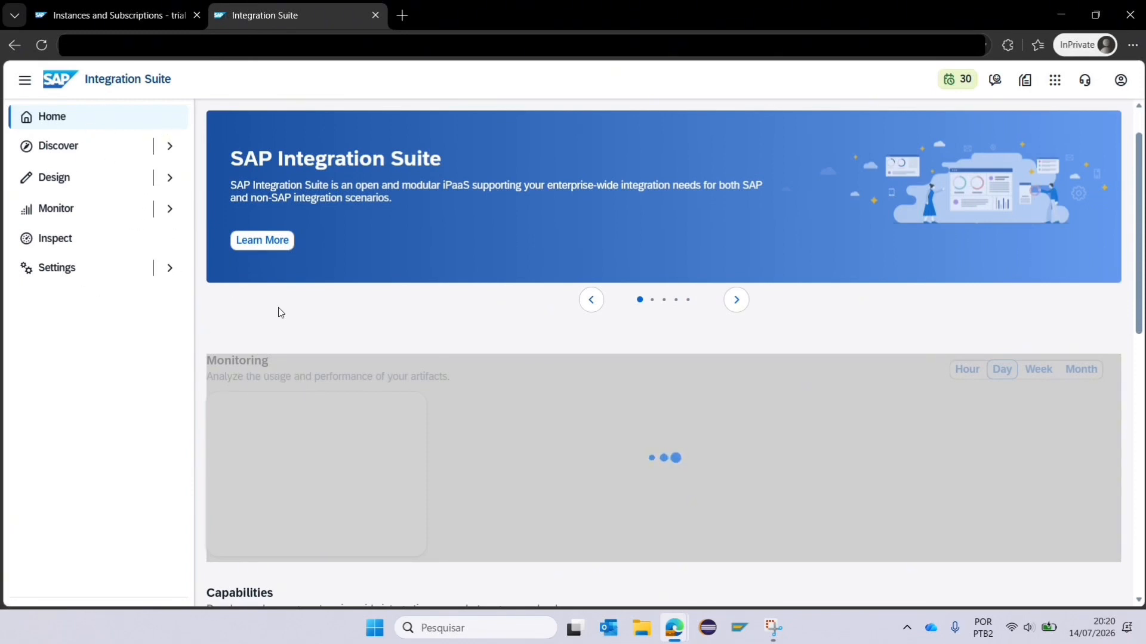
# Look over the capability cards on the Integration Suite home page and the additional actions they offer
pyautogui.scroll(-6, 394, 340)
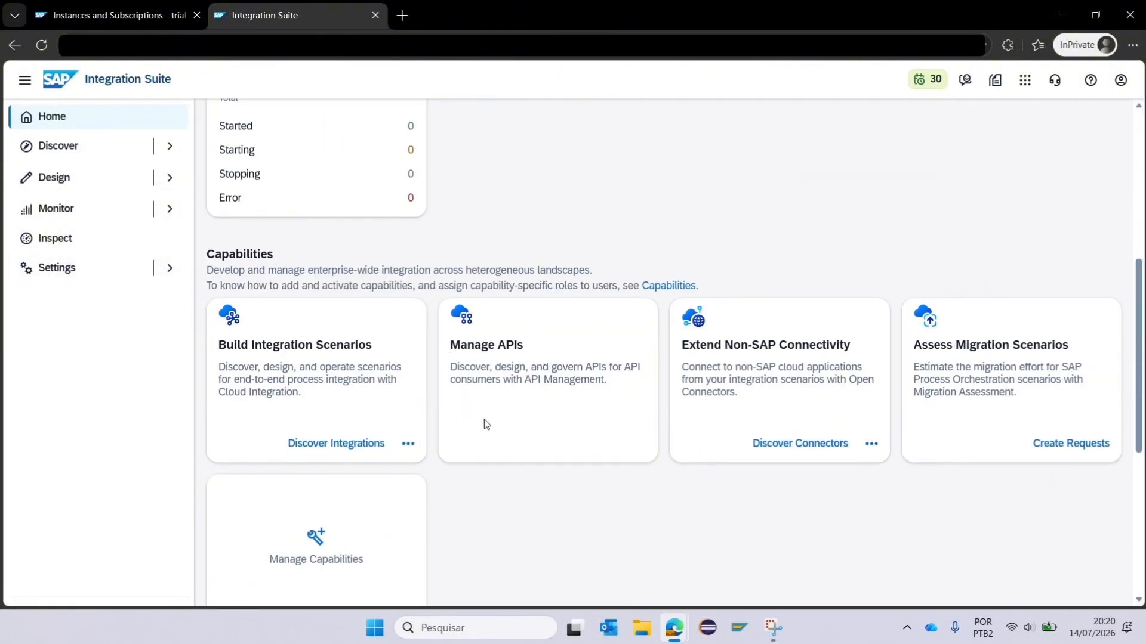
pyautogui.click(408, 444)
pyautogui.click(553, 433)
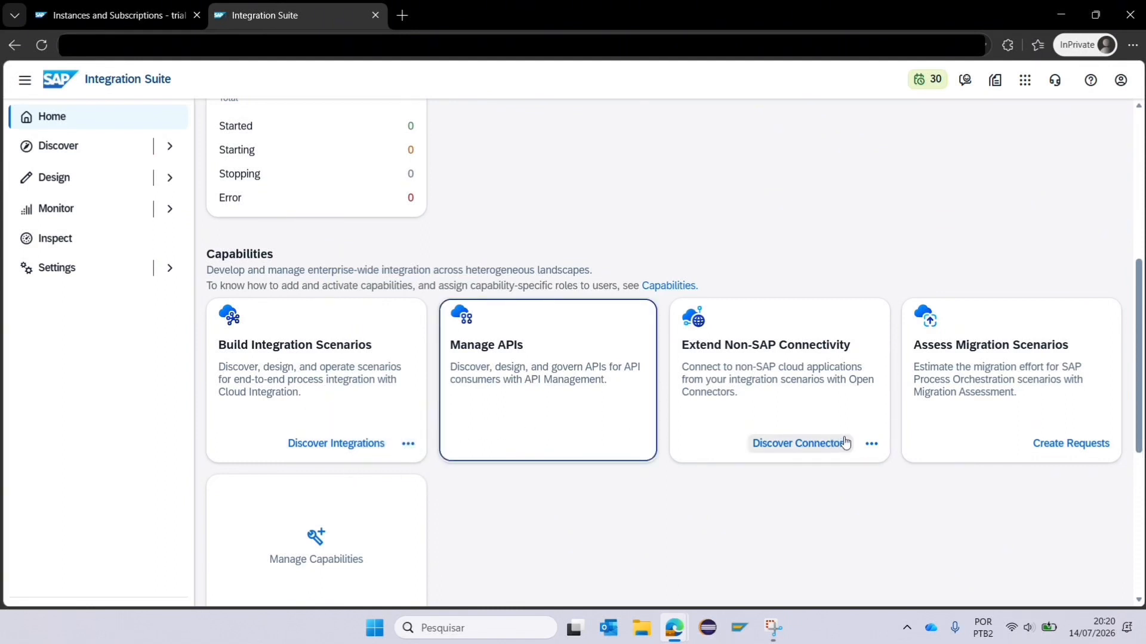
pyautogui.click(871, 444)
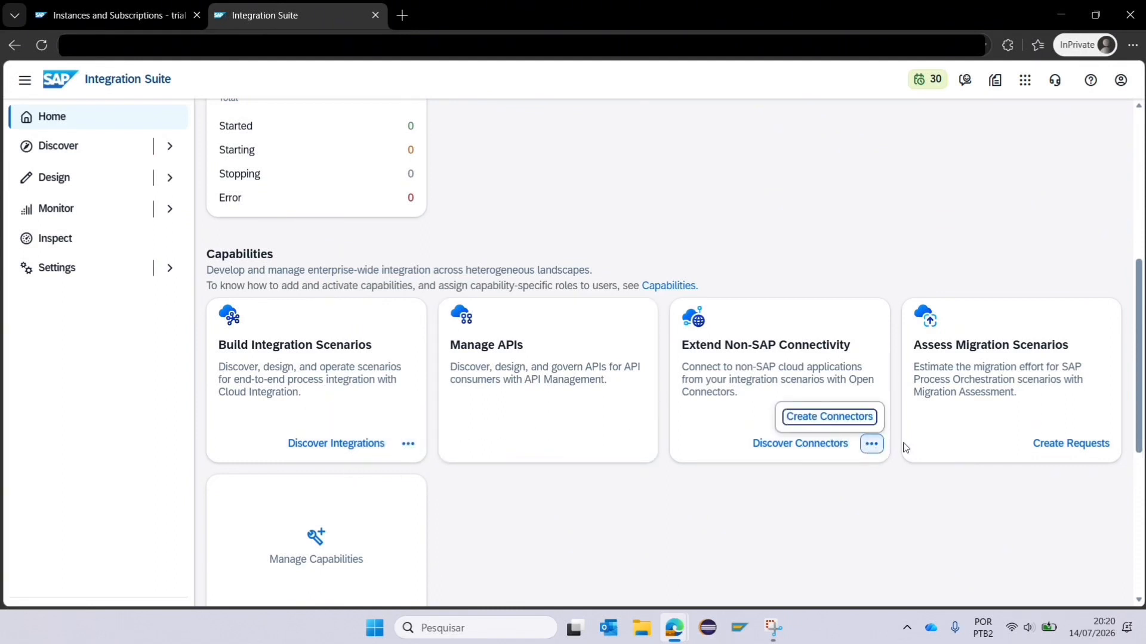
pyautogui.click(558, 521)
pyautogui.scroll(-2, 546, 512)
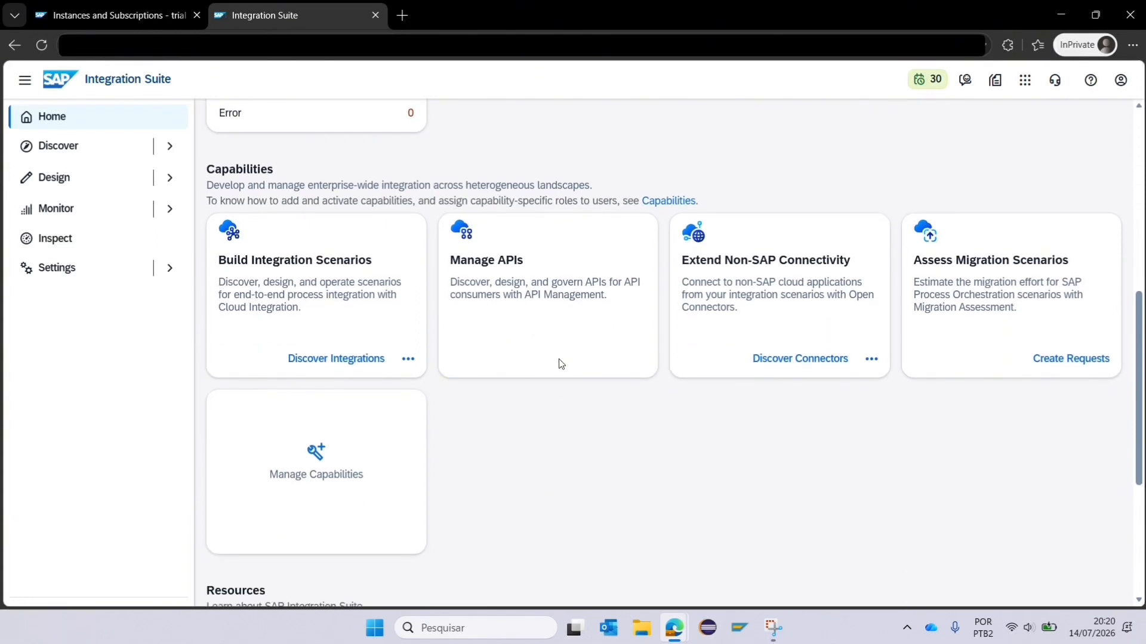
# Activate the Integration Cell and Classic API Management runtimes in the Runtimes settings, and check the updated home page
pyautogui.click(166, 270)
pyautogui.click(82, 333)
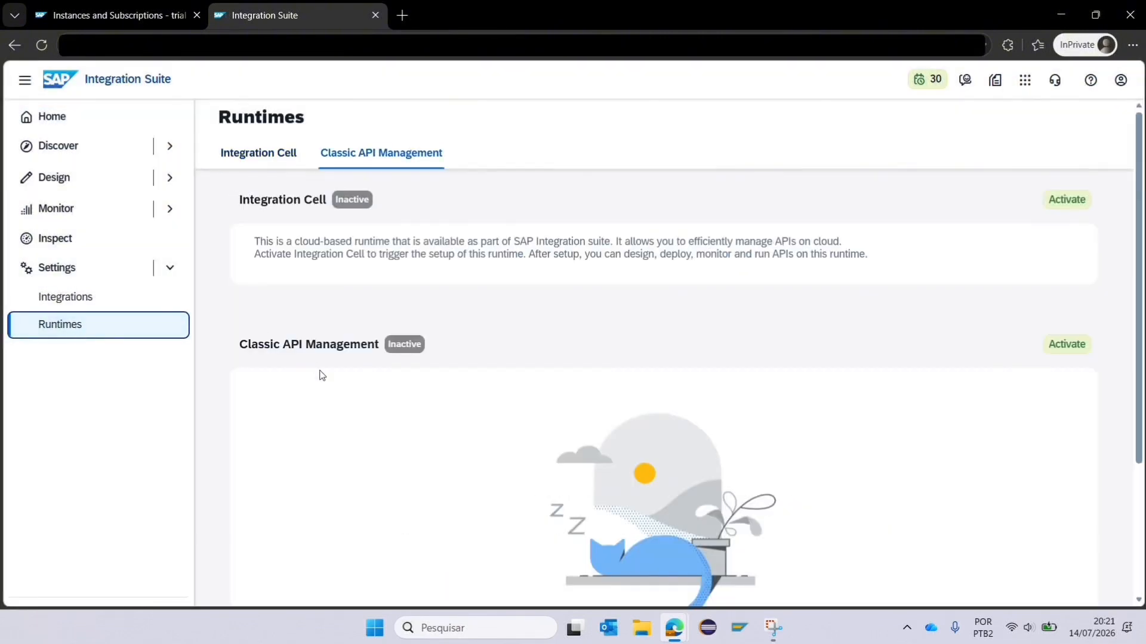
pyautogui.click(1066, 199)
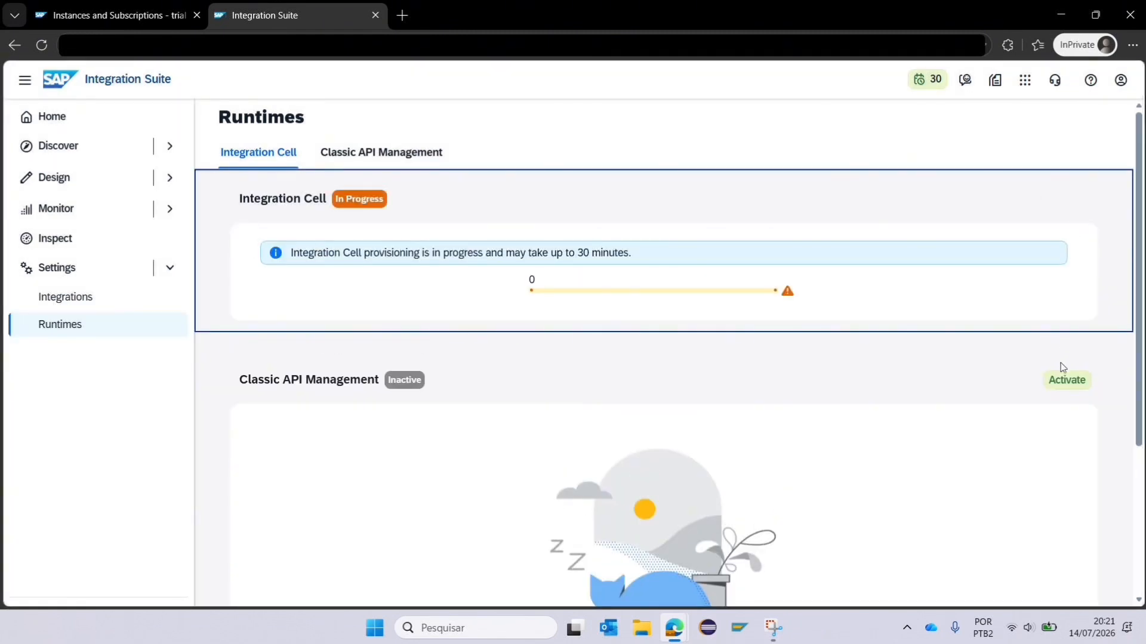
pyautogui.click(1058, 370)
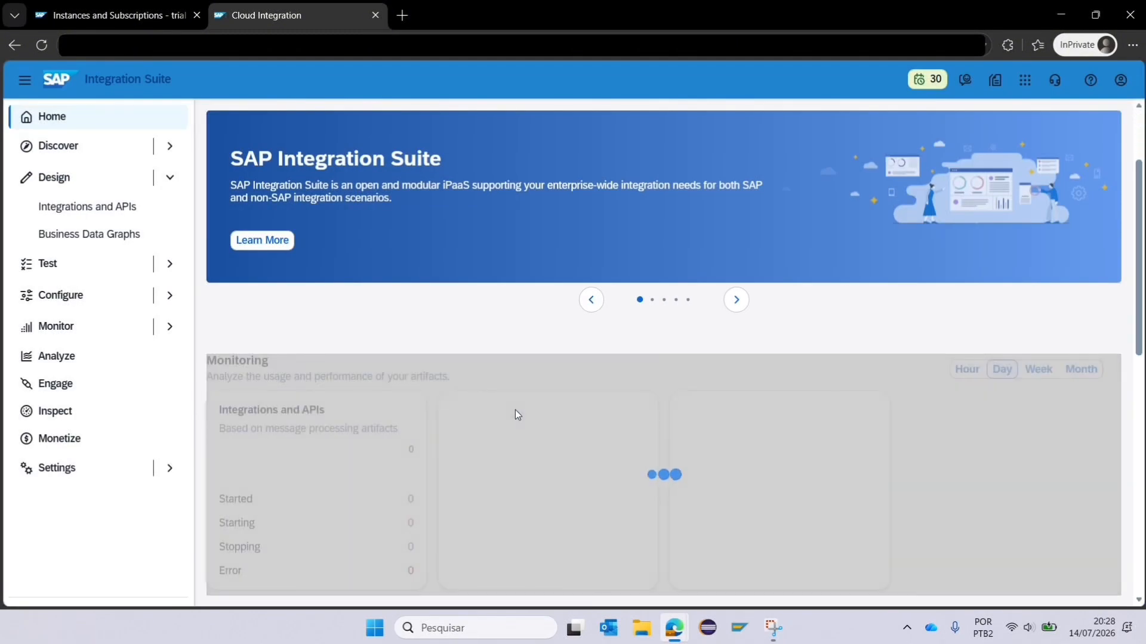
pyautogui.scroll(-3, 514, 410)
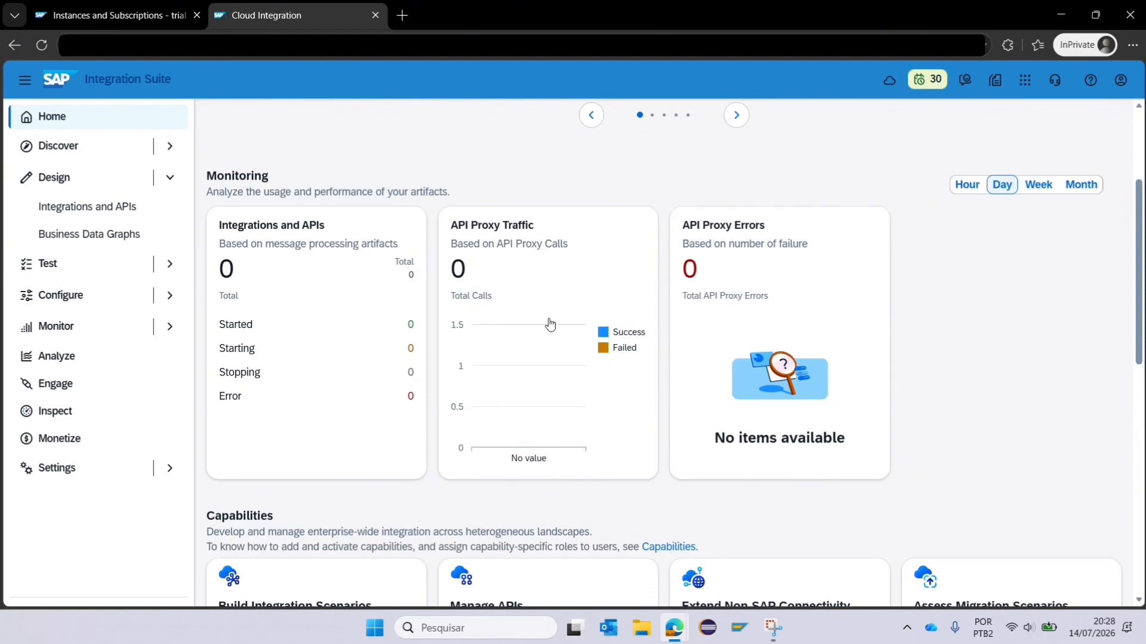
# Look over the monitoring and capability cards on the Integration Suite home page
pyautogui.scroll(-4, 566, 418)
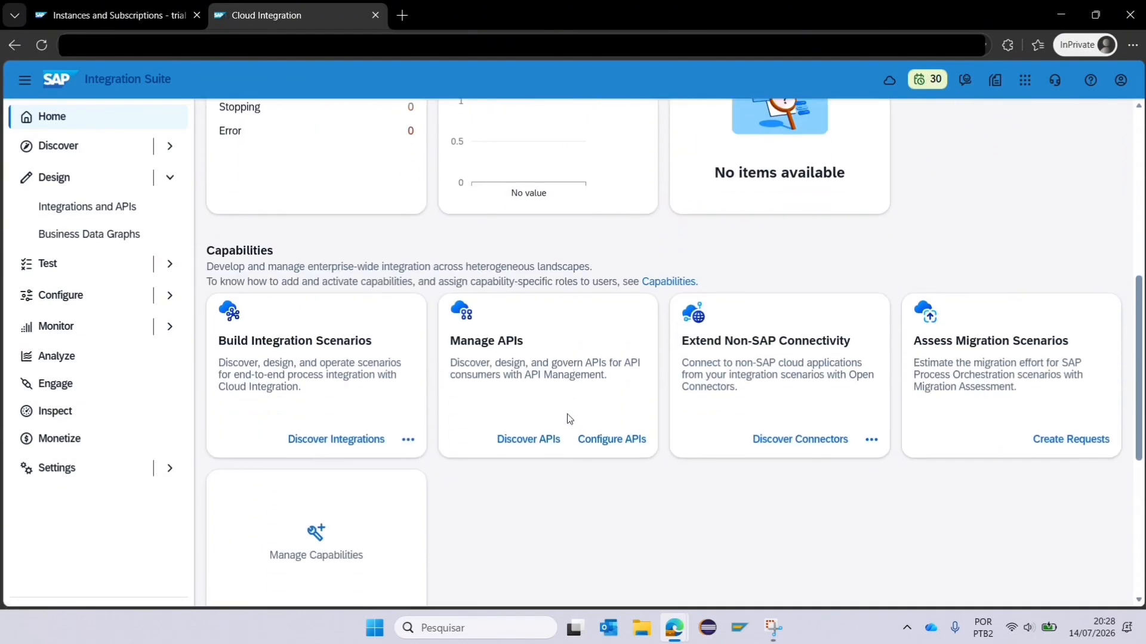
pyautogui.scroll(-2, 569, 419)
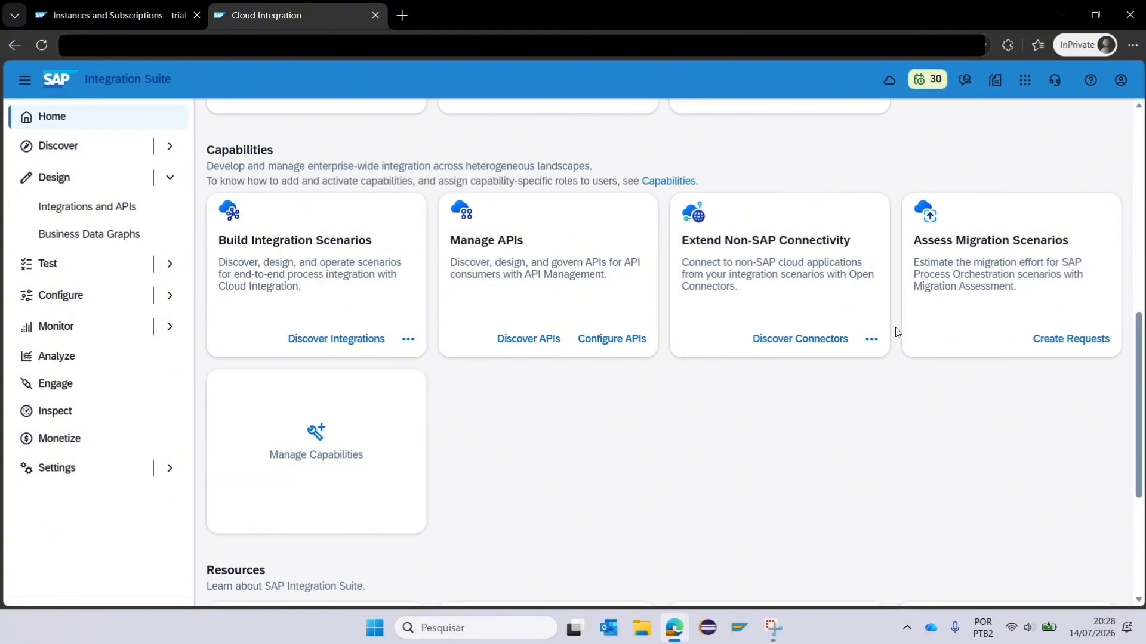
pyautogui.scroll(6, 298, 251)
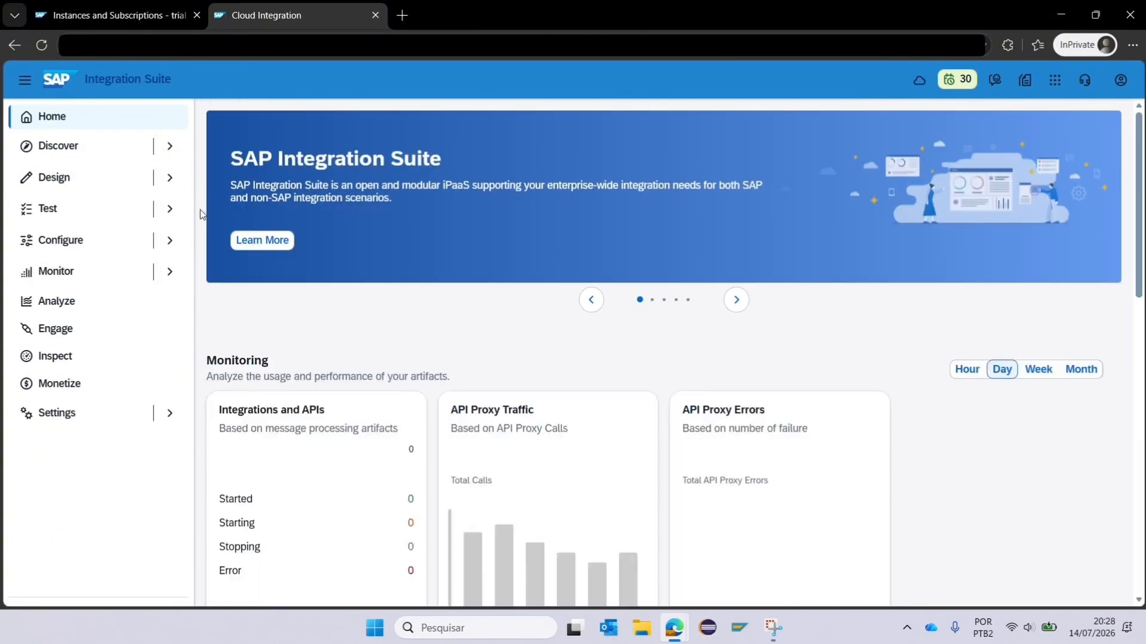
# Browse the prebuilt packages in the Discover Integrations and Discover APIs catalogs
pyautogui.click(170, 153)
pyautogui.click(116, 183)
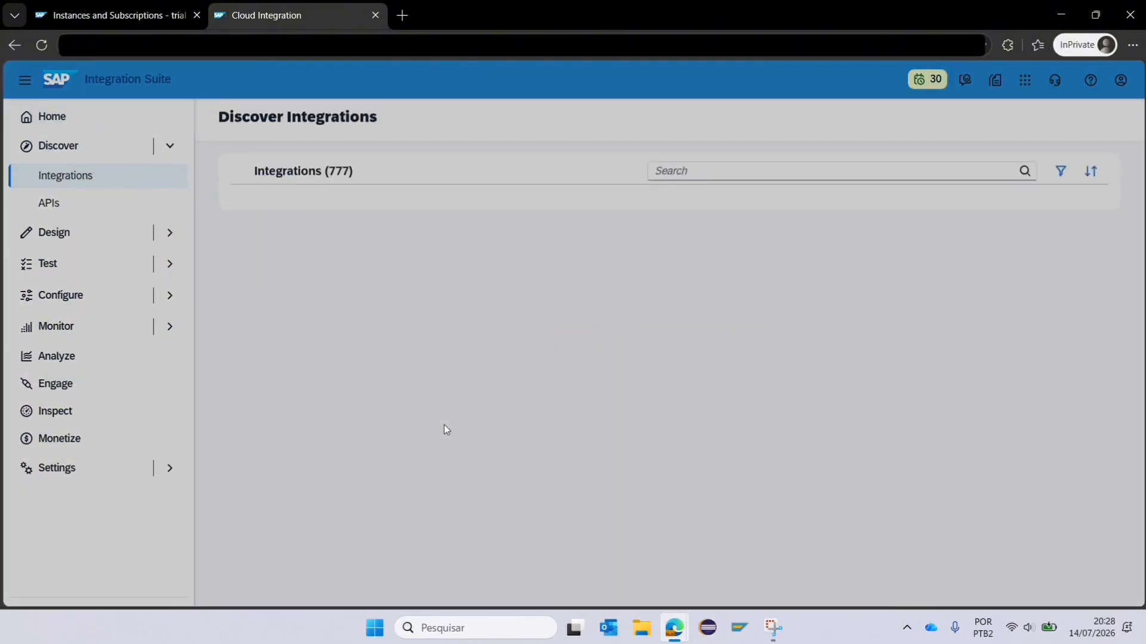
pyautogui.scroll(-6, 444, 430)
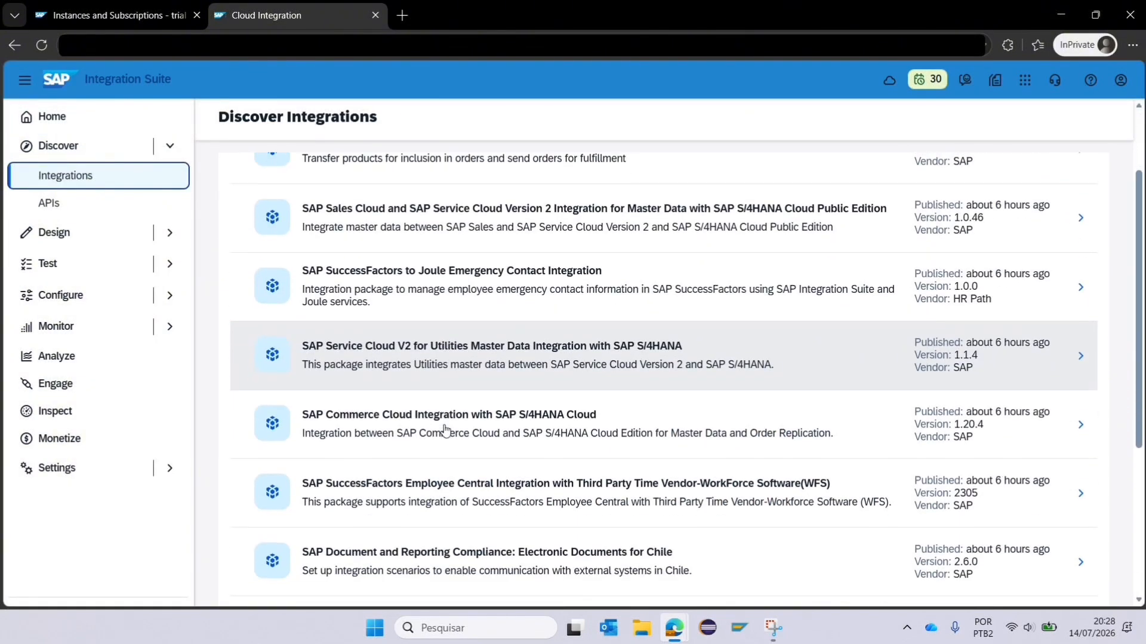
pyautogui.scroll(5, 445, 430)
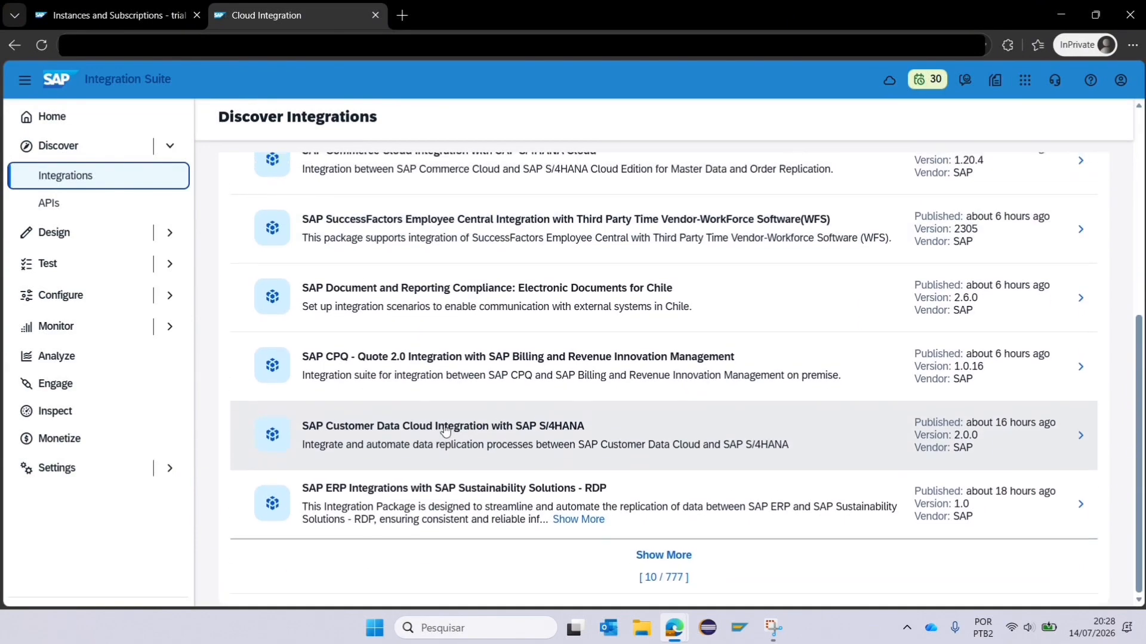
pyautogui.click(141, 205)
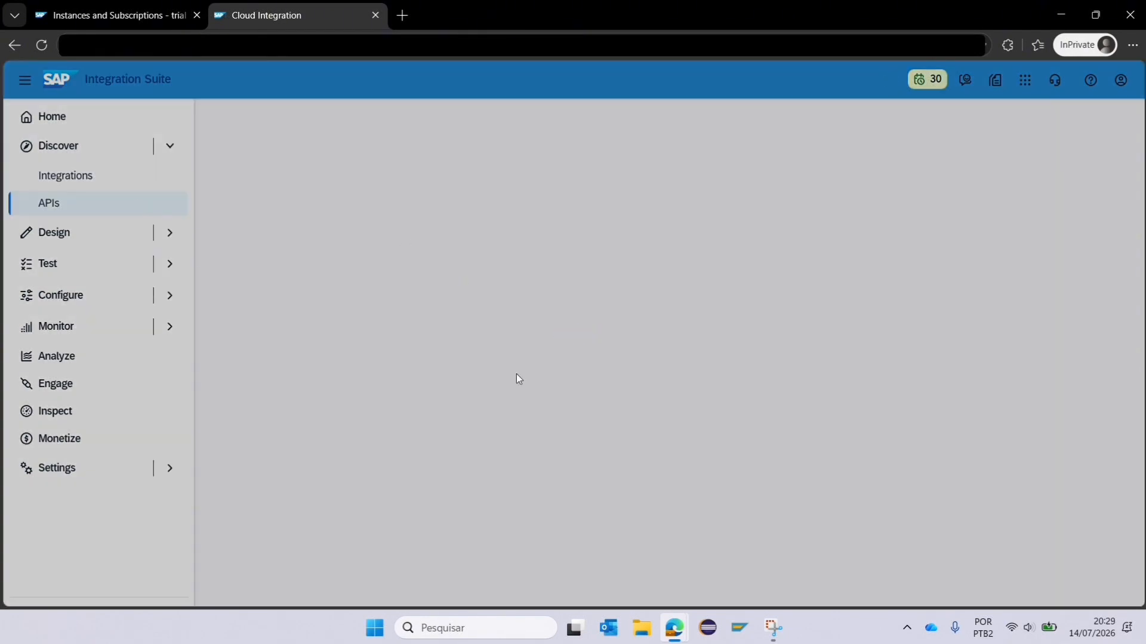
pyautogui.scroll(-3, 504, 477)
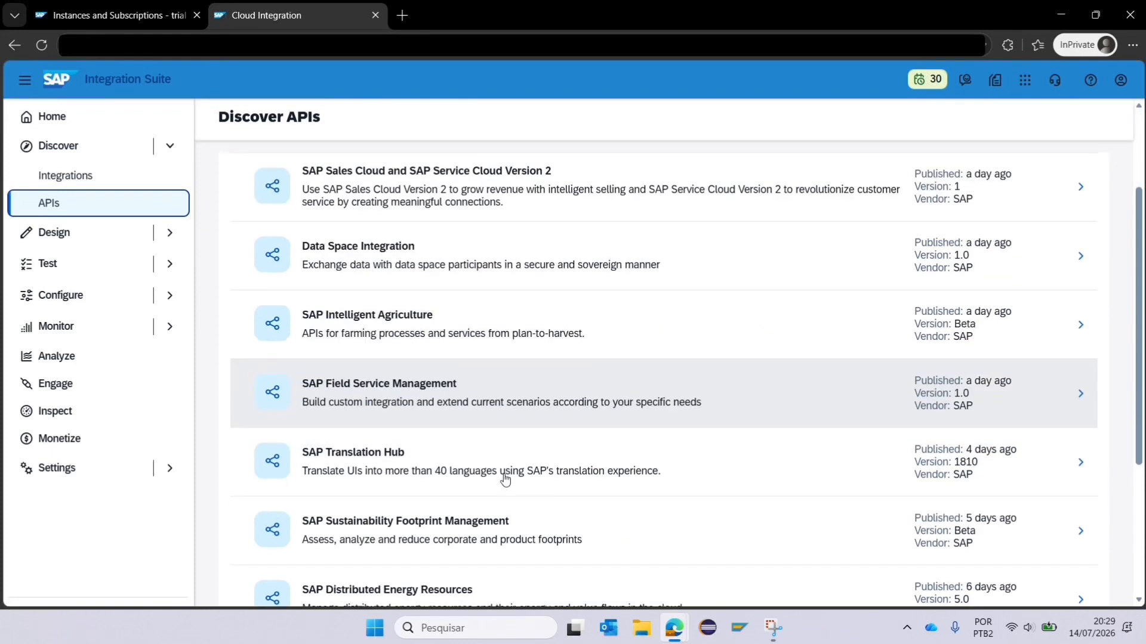
pyautogui.scroll(3, 503, 478)
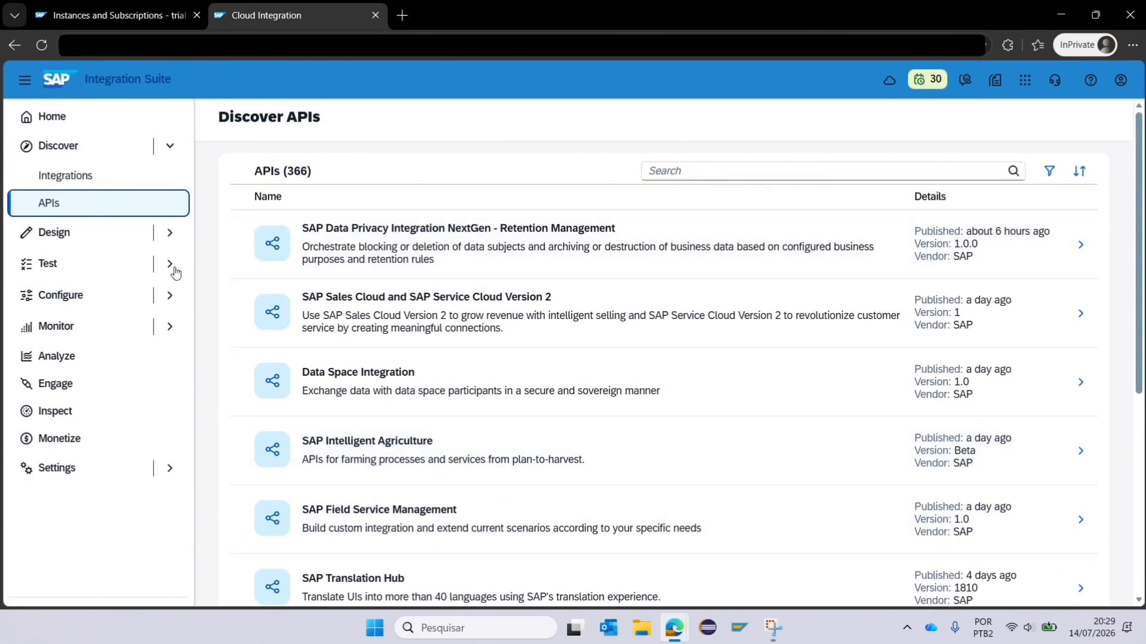
# Check the Integration Packages list under Design and the Business Data Graphs page
pyautogui.click(170, 233)
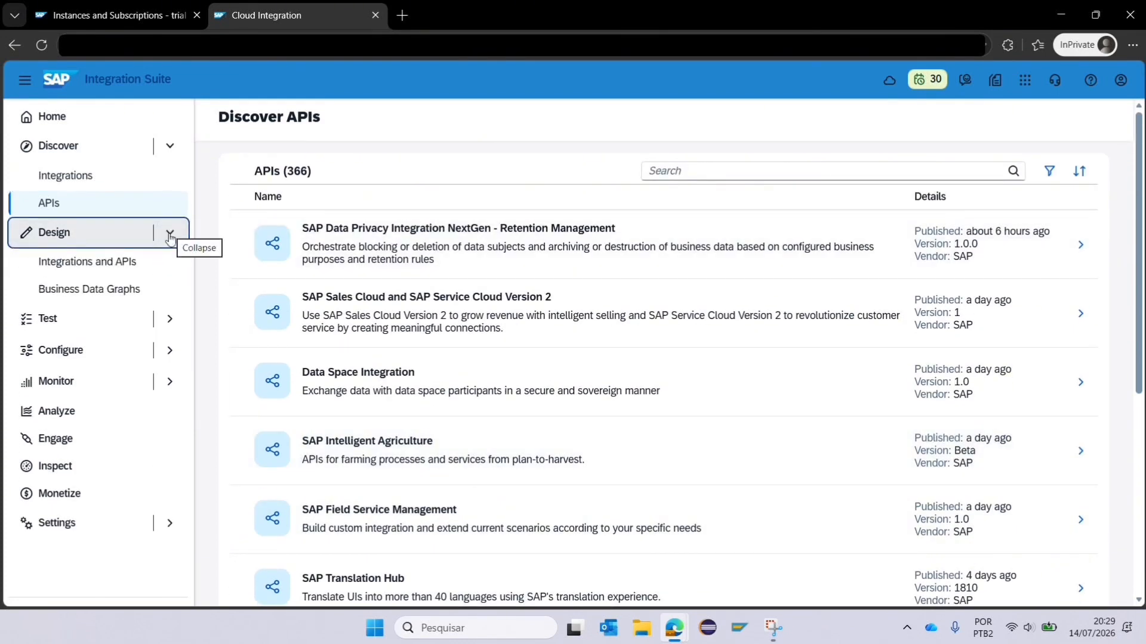
pyautogui.click(116, 267)
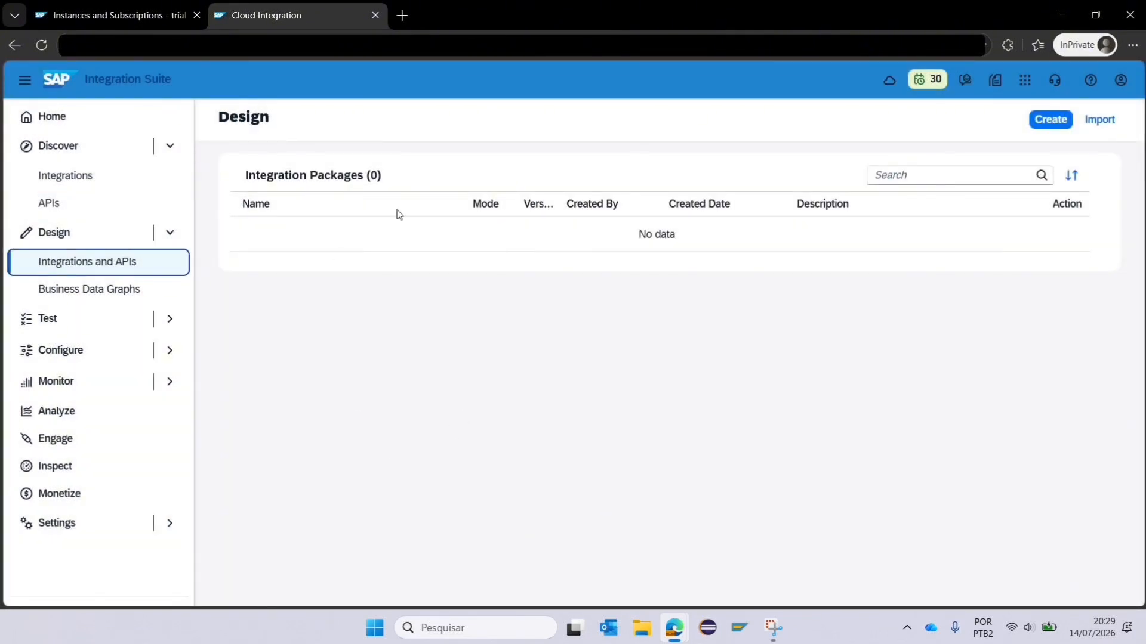
pyautogui.moveTo(282, 185); pyautogui.dragTo(365, 178)
pyautogui.click(604, 322)
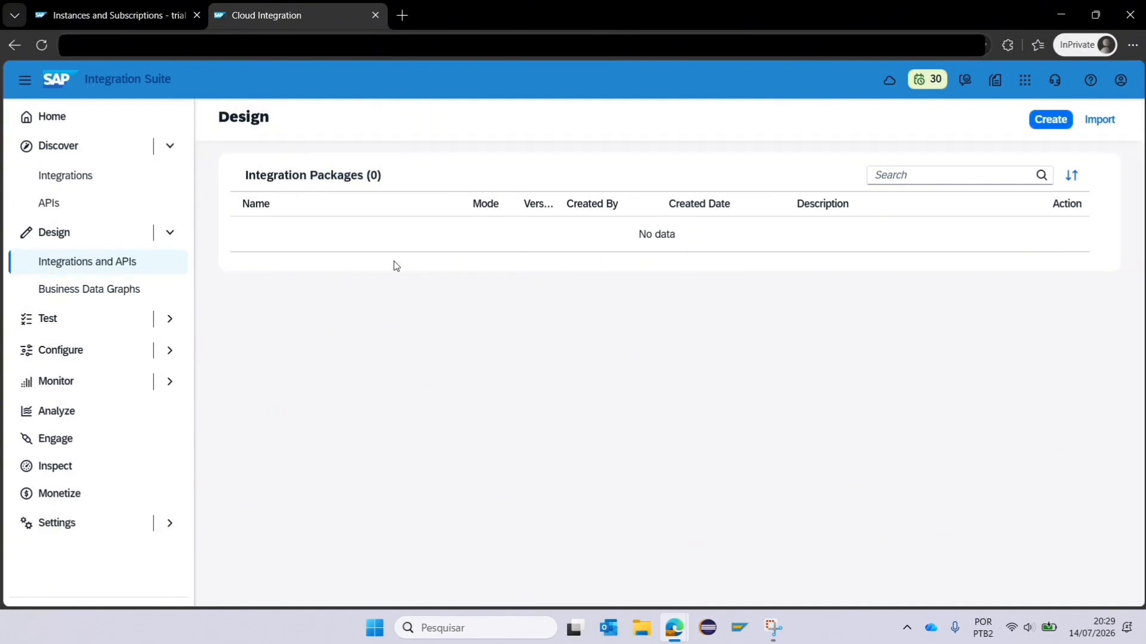
pyautogui.click(169, 145)
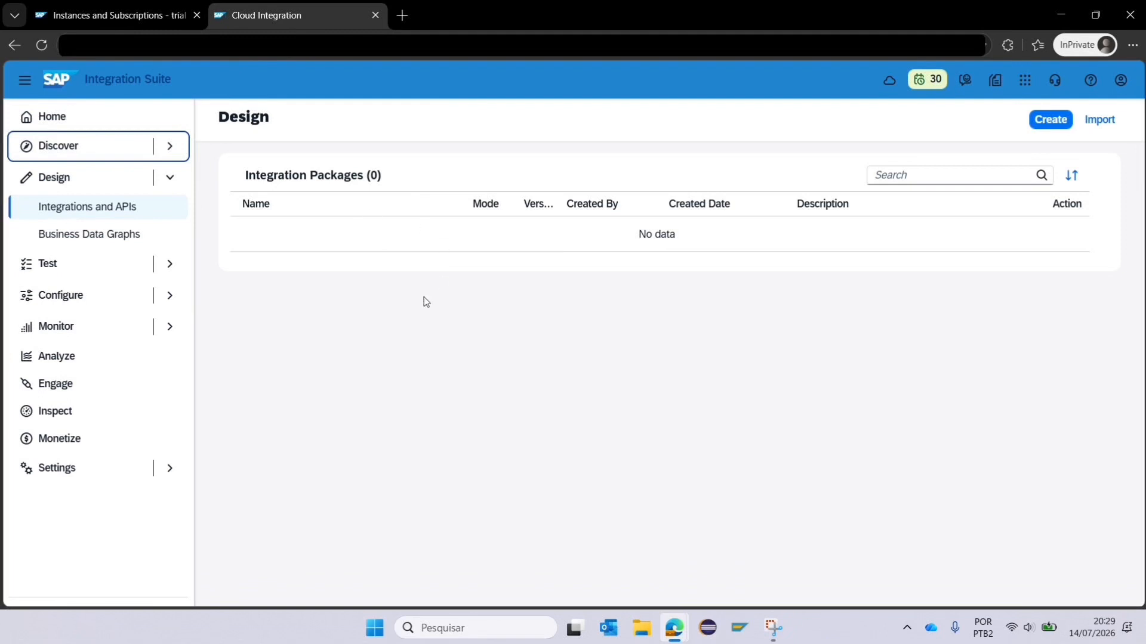
pyautogui.click(126, 243)
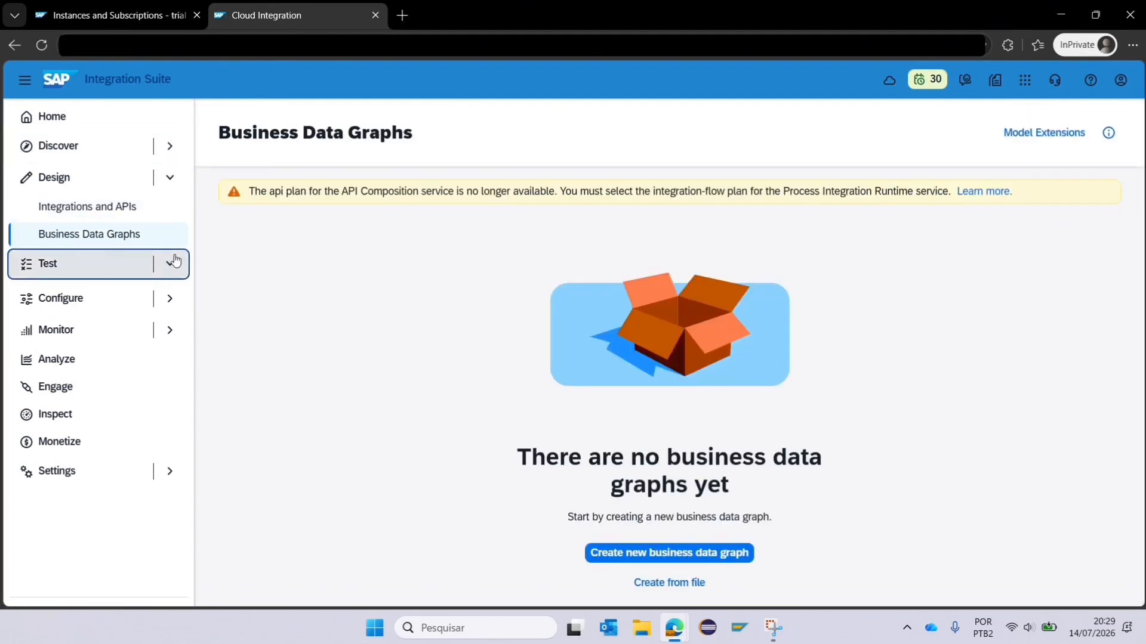
# View the API Test Console for APIs under Test
pyautogui.click(169, 263)
pyautogui.click(49, 293)
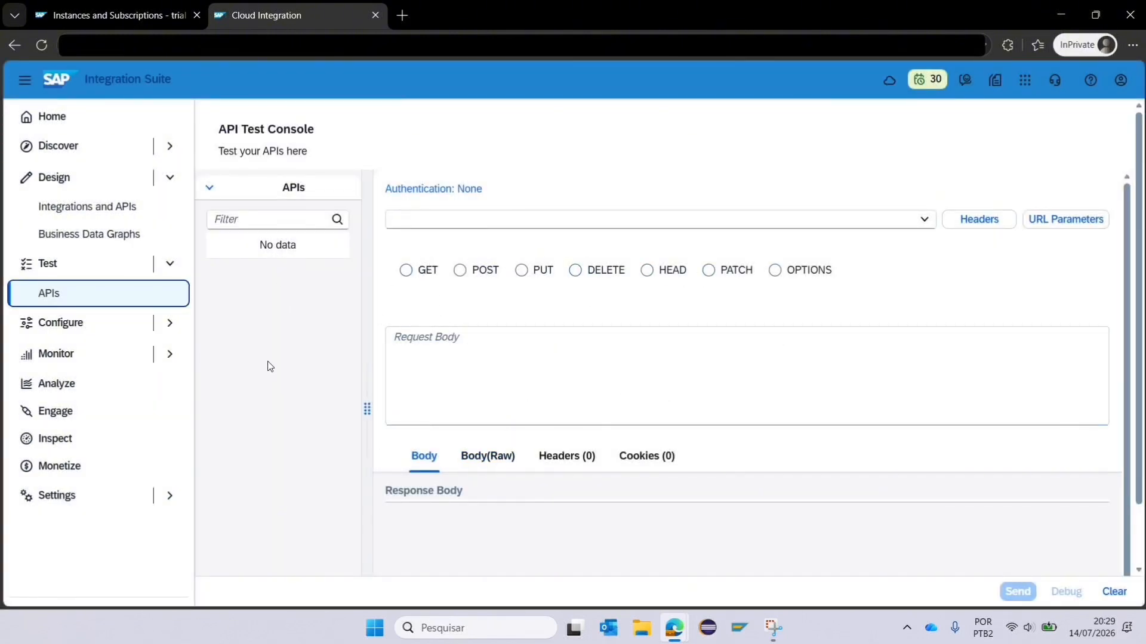
pyautogui.click(169, 264)
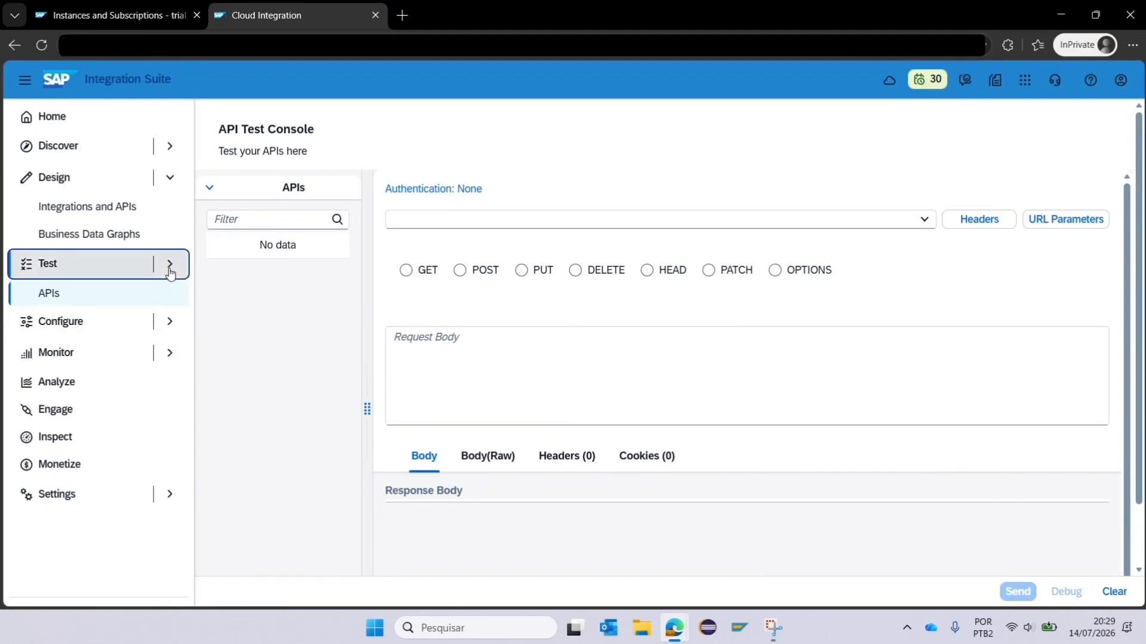
# Review the API Proxies, API Providers and Policy Templates lists on the Configure page for APIs
pyautogui.click(170, 303)
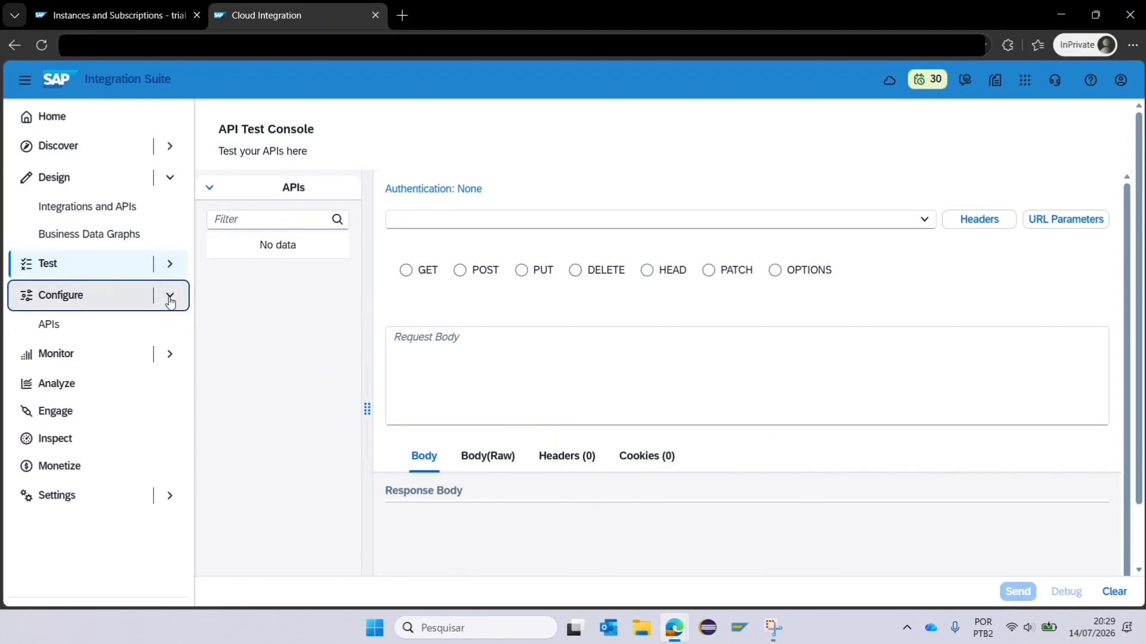
pyautogui.click(170, 302)
pyautogui.click(170, 302)
pyautogui.click(88, 324)
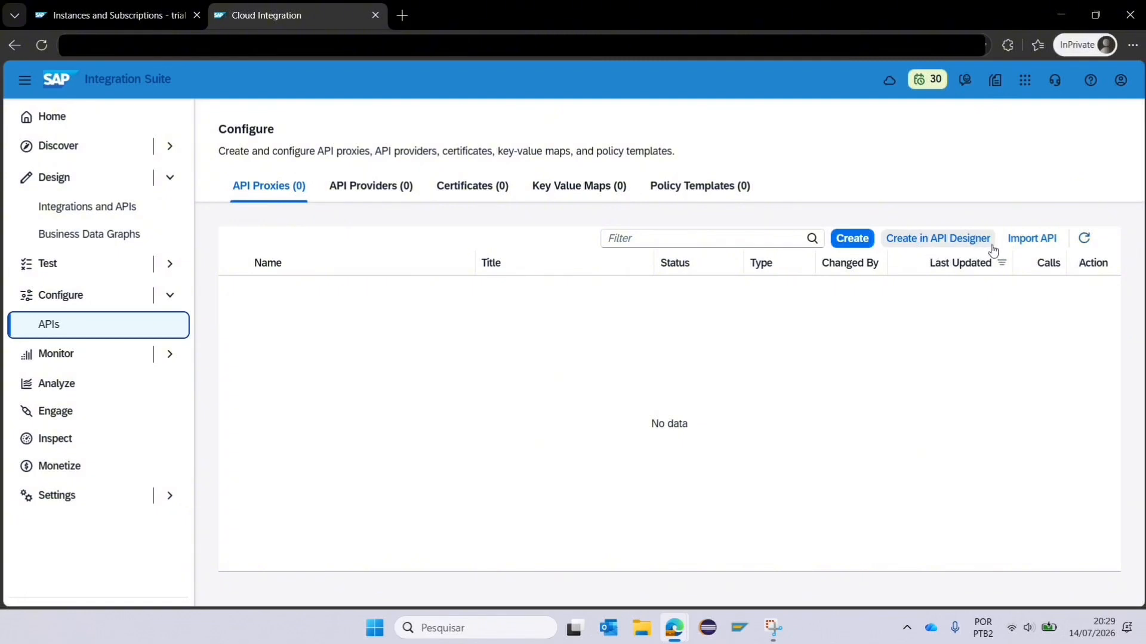
pyautogui.click(376, 192)
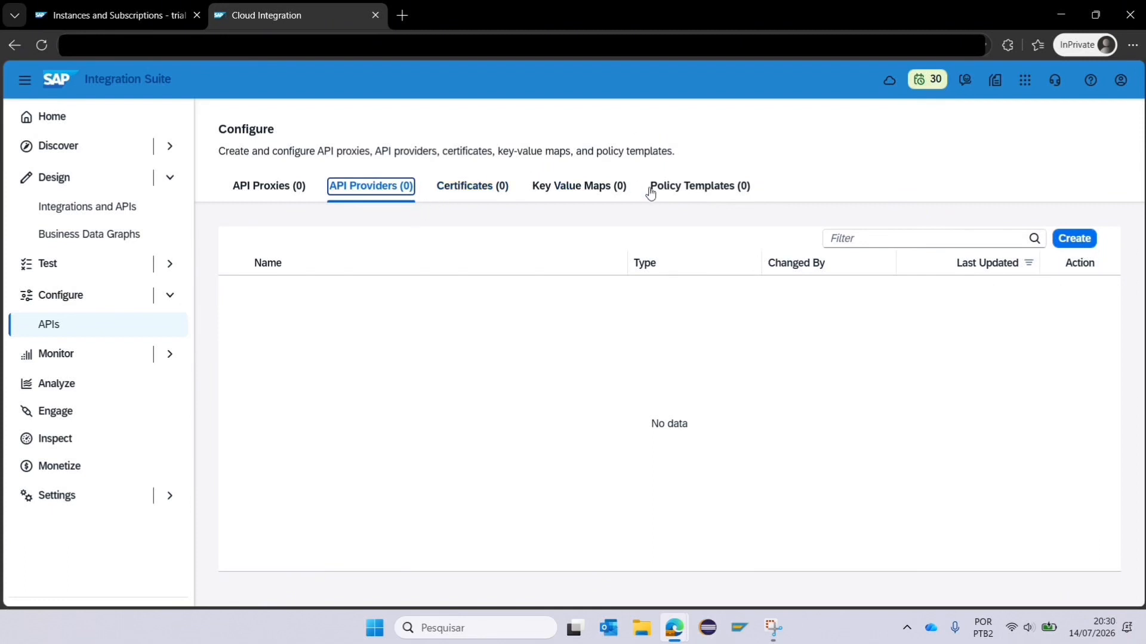
pyautogui.click(689, 189)
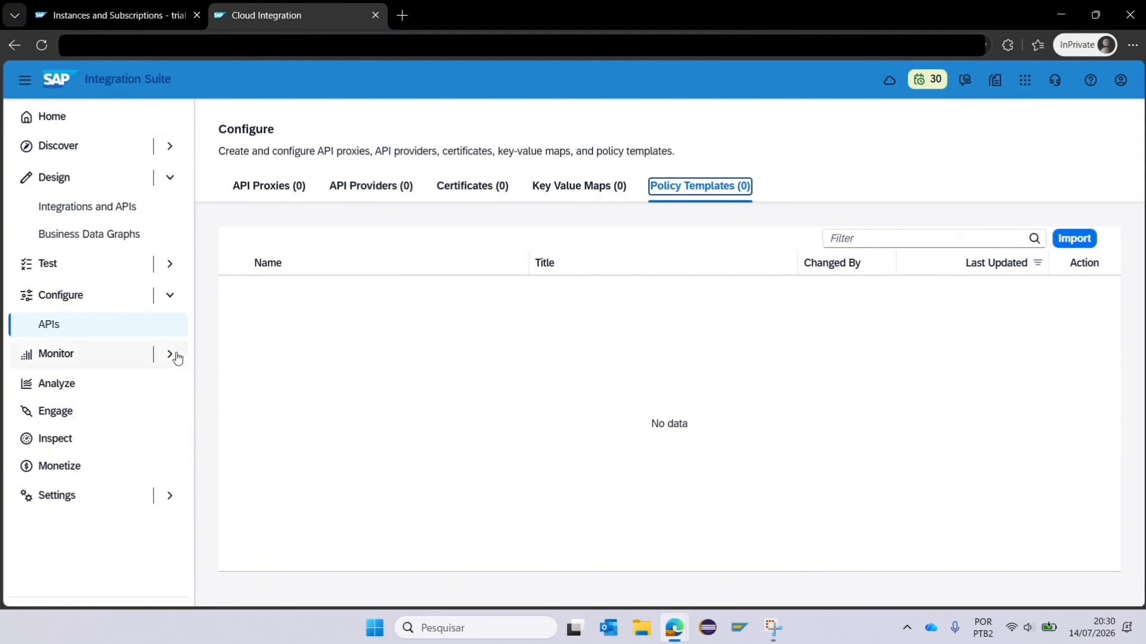
pyautogui.click(171, 296)
# Examine the message processing, integration content and security tiles on the Monitor overview for Integrations and APIs
pyautogui.click(170, 326)
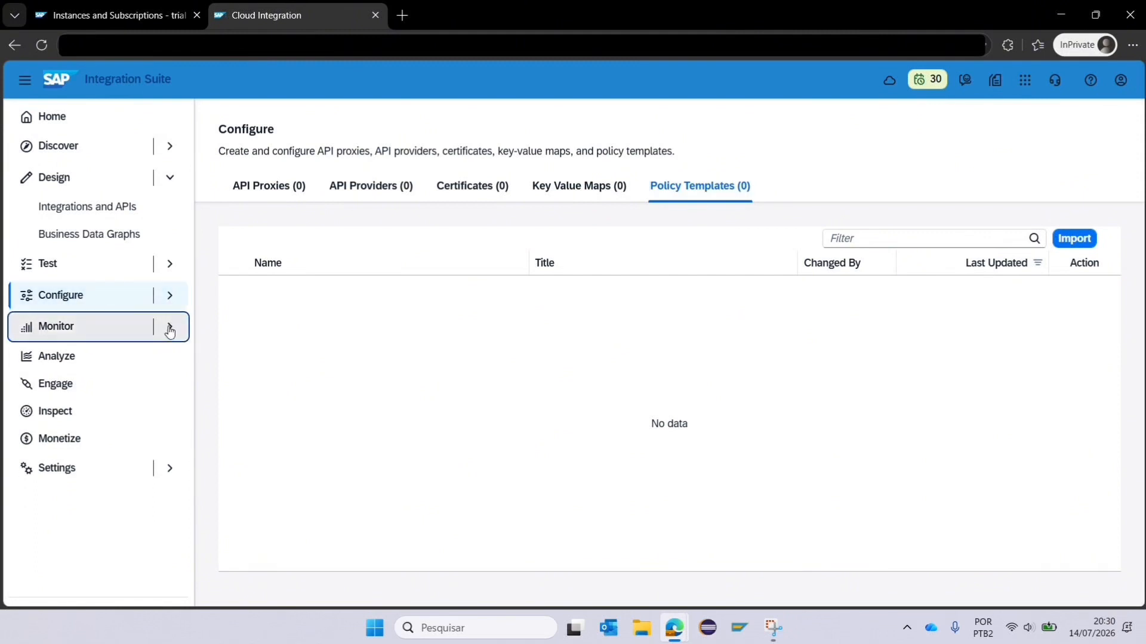
pyautogui.click(103, 357)
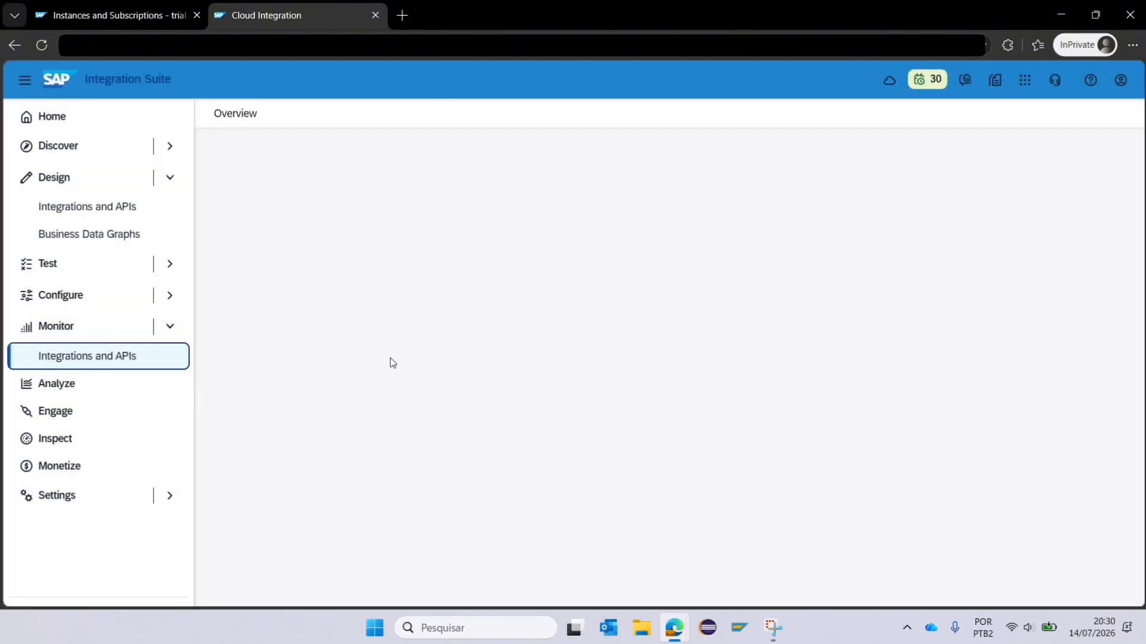
pyautogui.scroll(-2, 394, 325)
pyautogui.scroll(2, 391, 325)
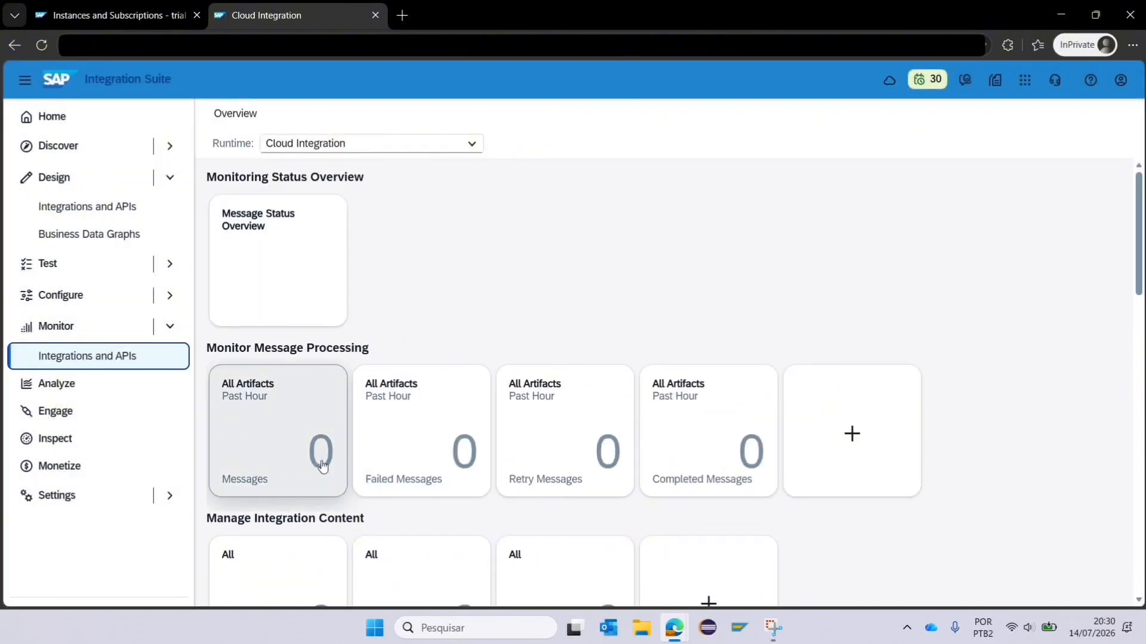
pyautogui.scroll(-1, 545, 272)
pyautogui.scroll(-3, 545, 273)
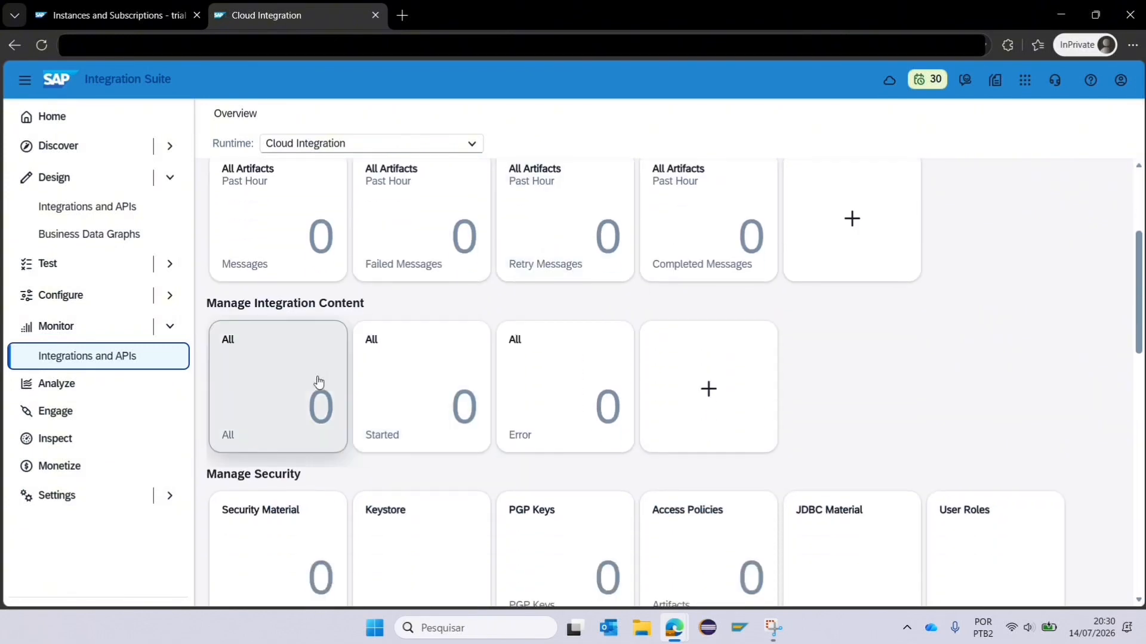
pyautogui.scroll(-3, 343, 530)
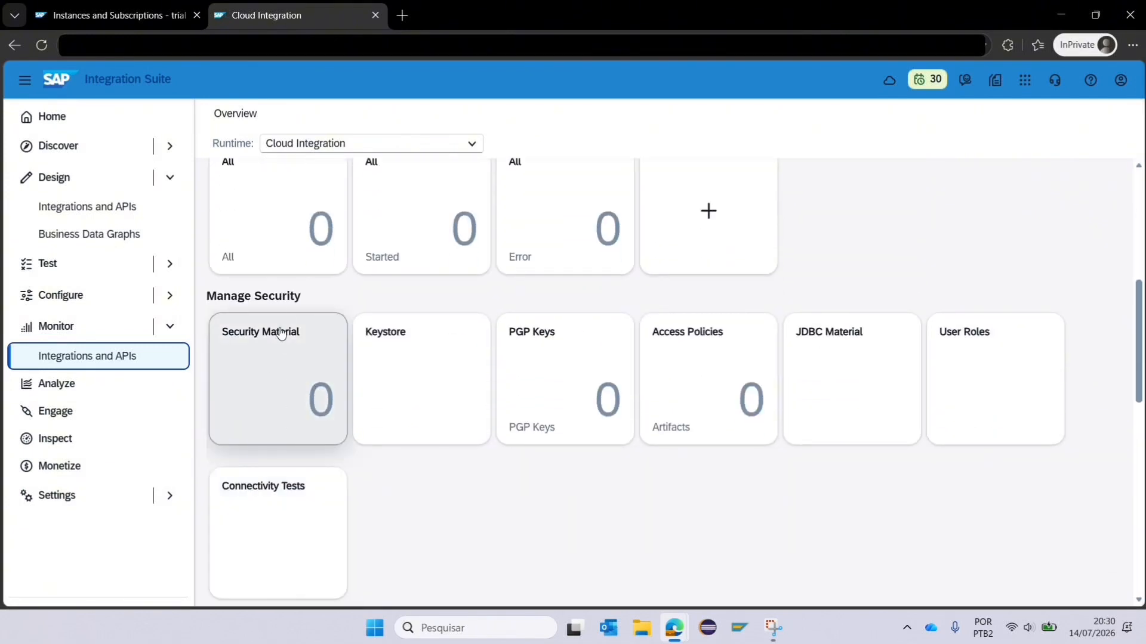
# Open Security Material, look at the types offered for adding a new one, and cancel without adding
pyautogui.click(340, 323)
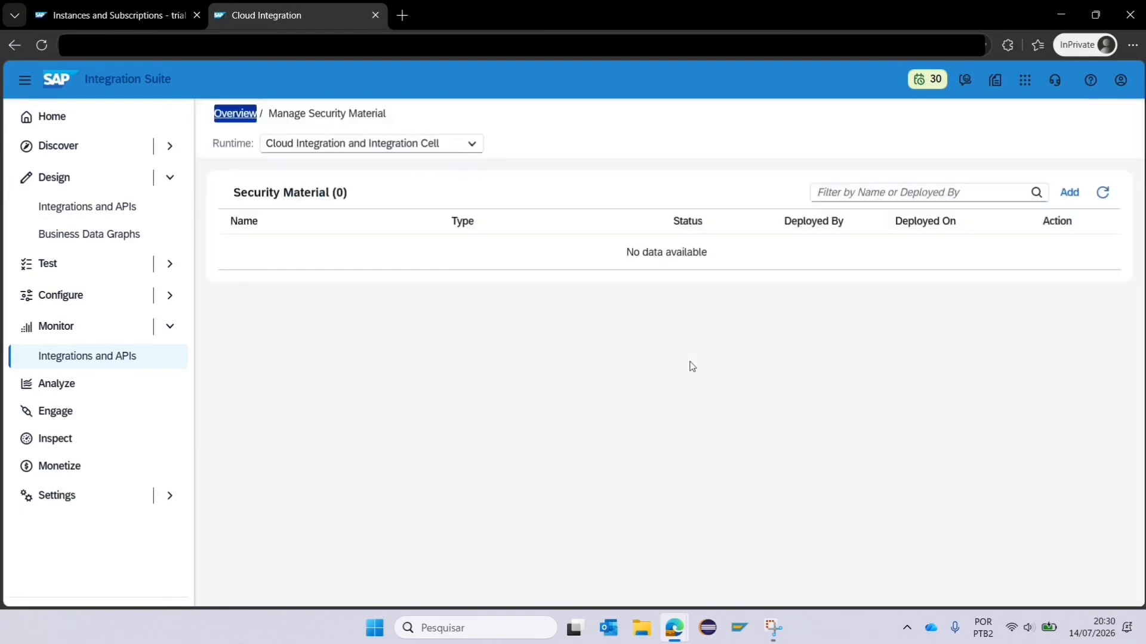
pyautogui.click(1071, 191)
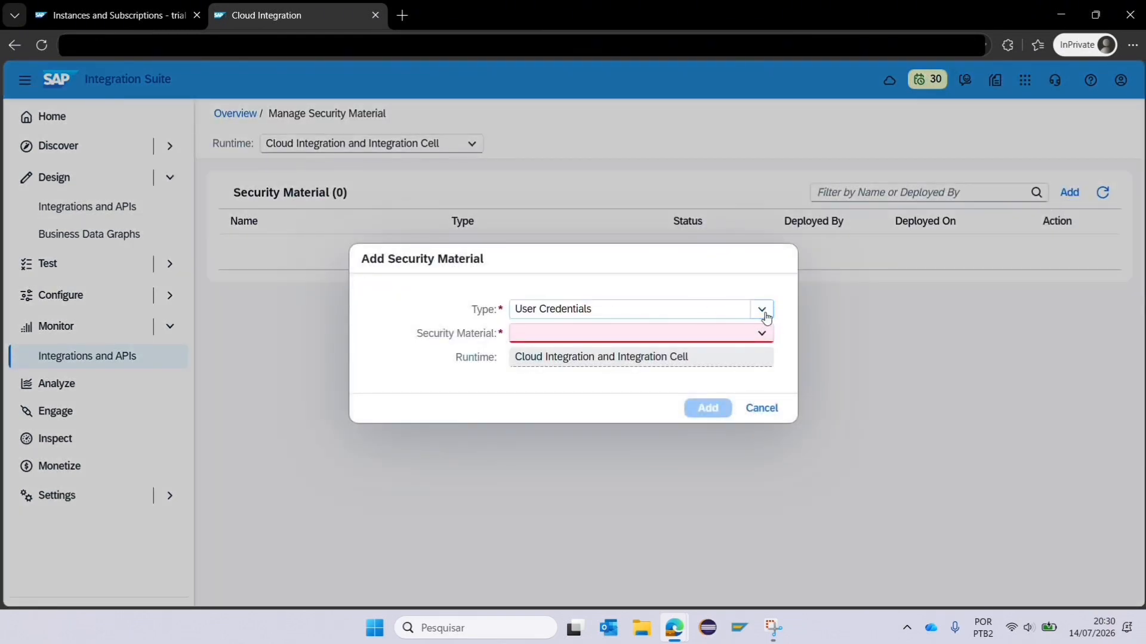
pyautogui.click(762, 310)
pyautogui.click(762, 308)
pyautogui.click(762, 408)
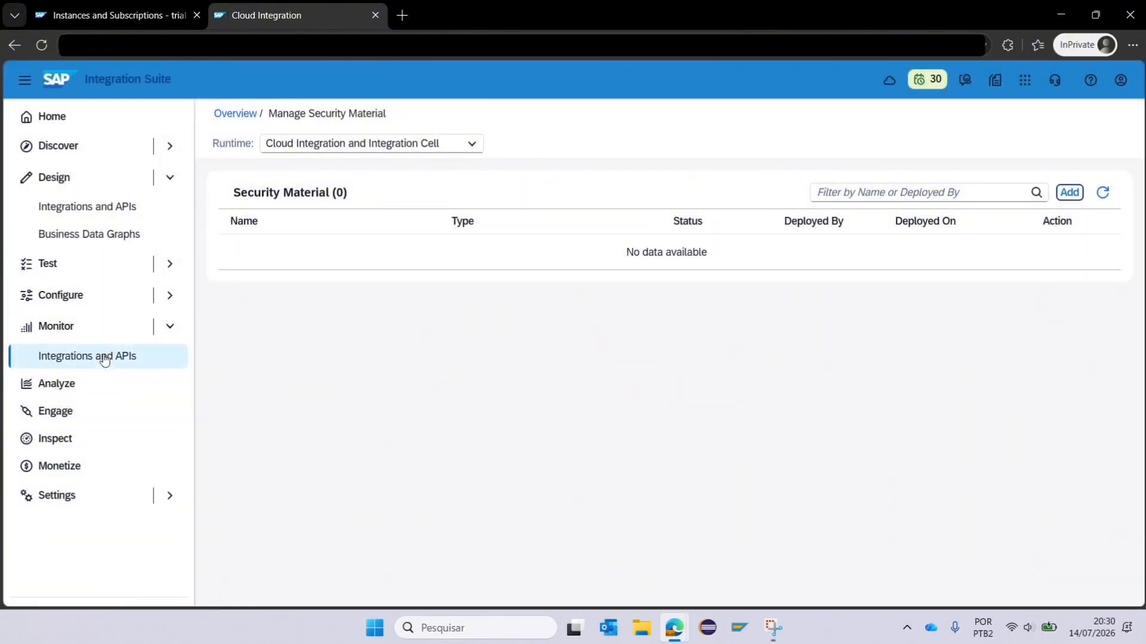
# Return to the Monitor overview, review its security, store, log and lock tiles, and view Manage Integration Content
pyautogui.click(104, 357)
pyautogui.scroll(-6, 404, 421)
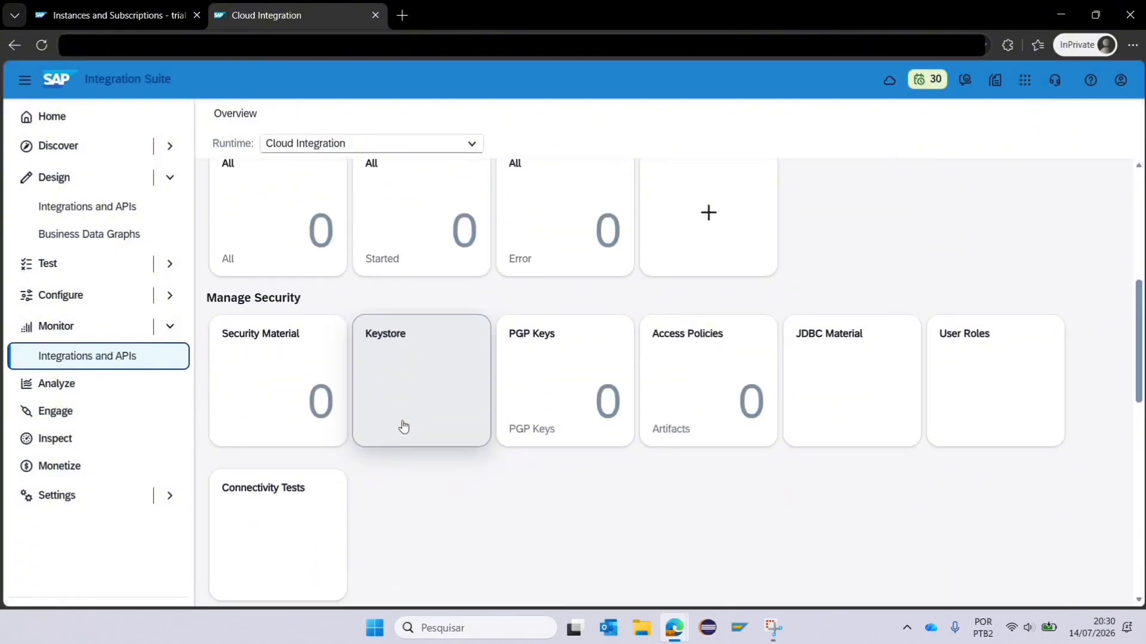
pyautogui.scroll(-7, 369, 425)
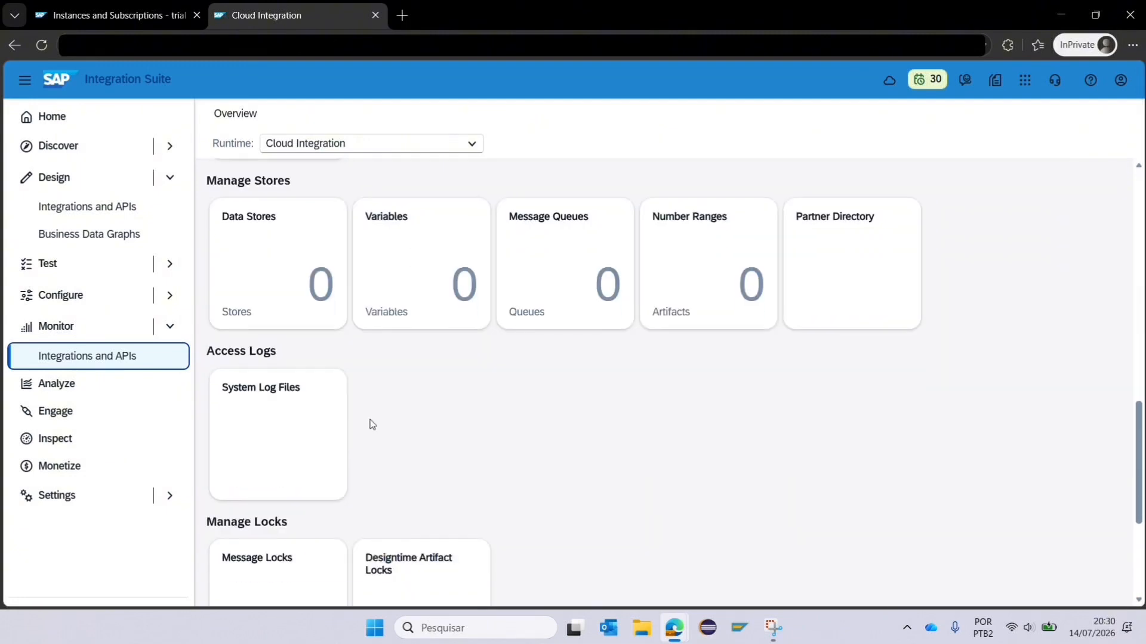
pyautogui.scroll(-2, 372, 424)
pyautogui.scroll(8, 371, 425)
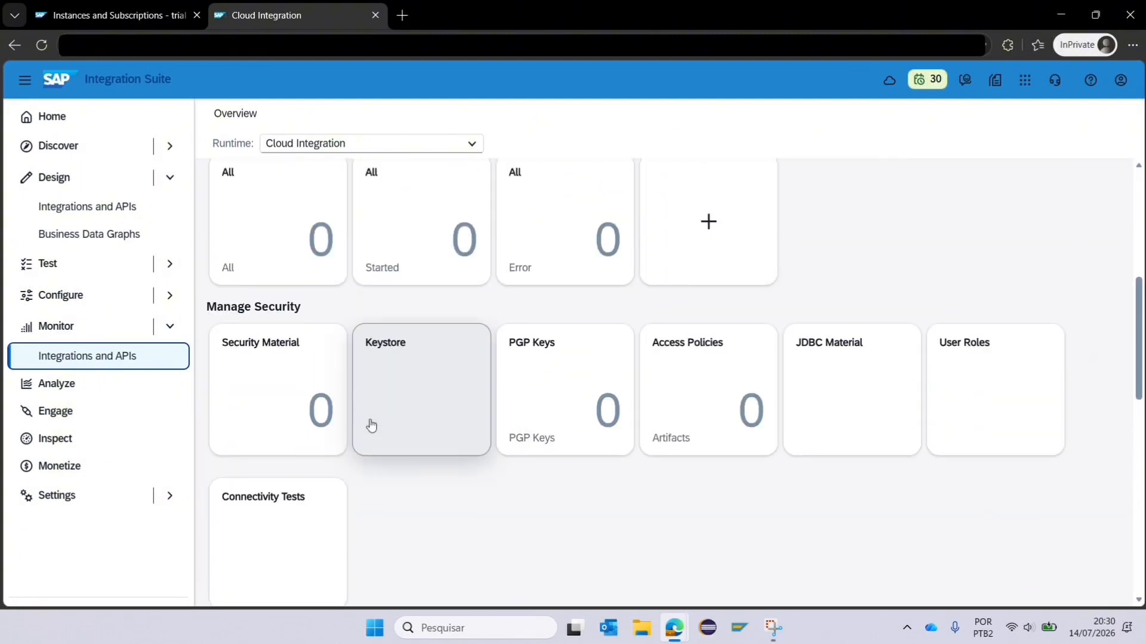
pyautogui.scroll(4, 371, 425)
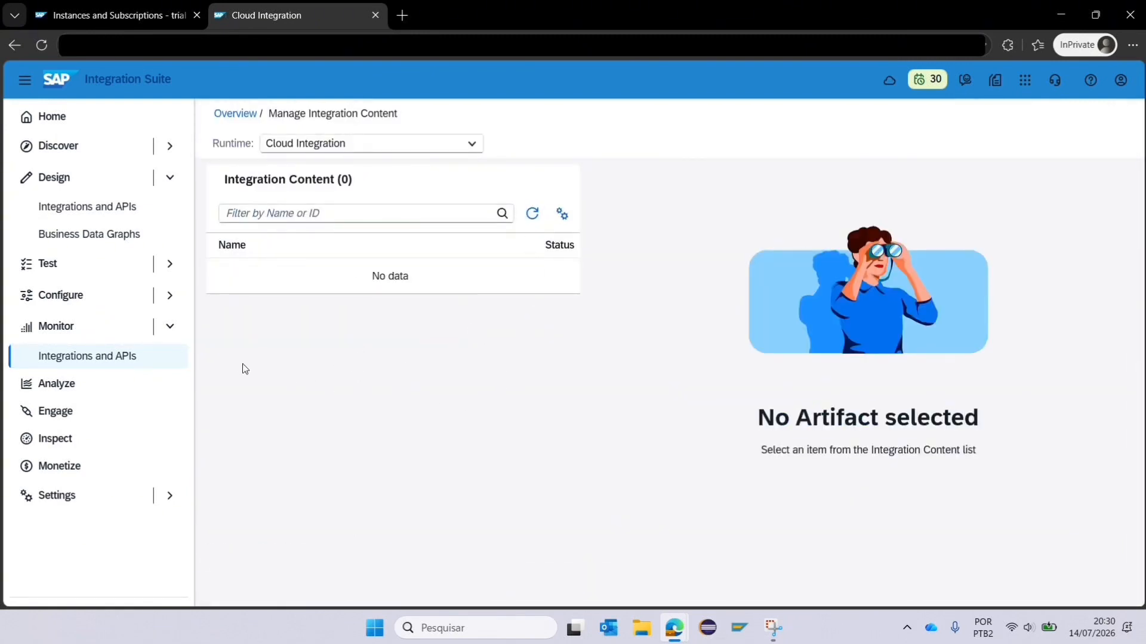
# Check the integration packages under Design and the Runtimes settings, and return to the Design packages list
pyautogui.click(170, 326)
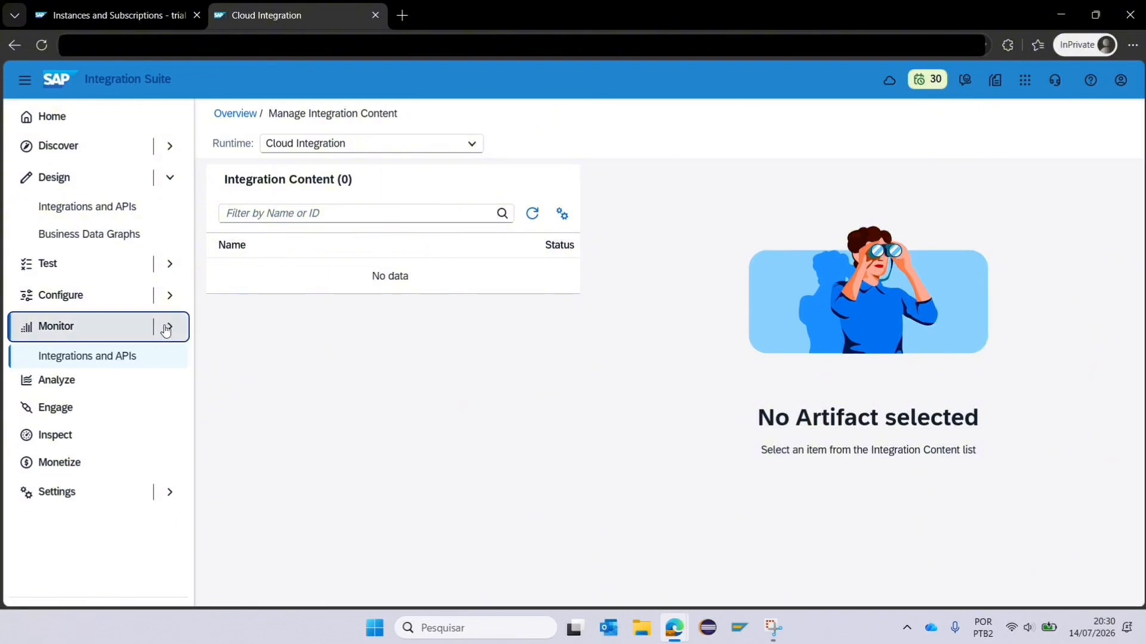
pyautogui.click(141, 209)
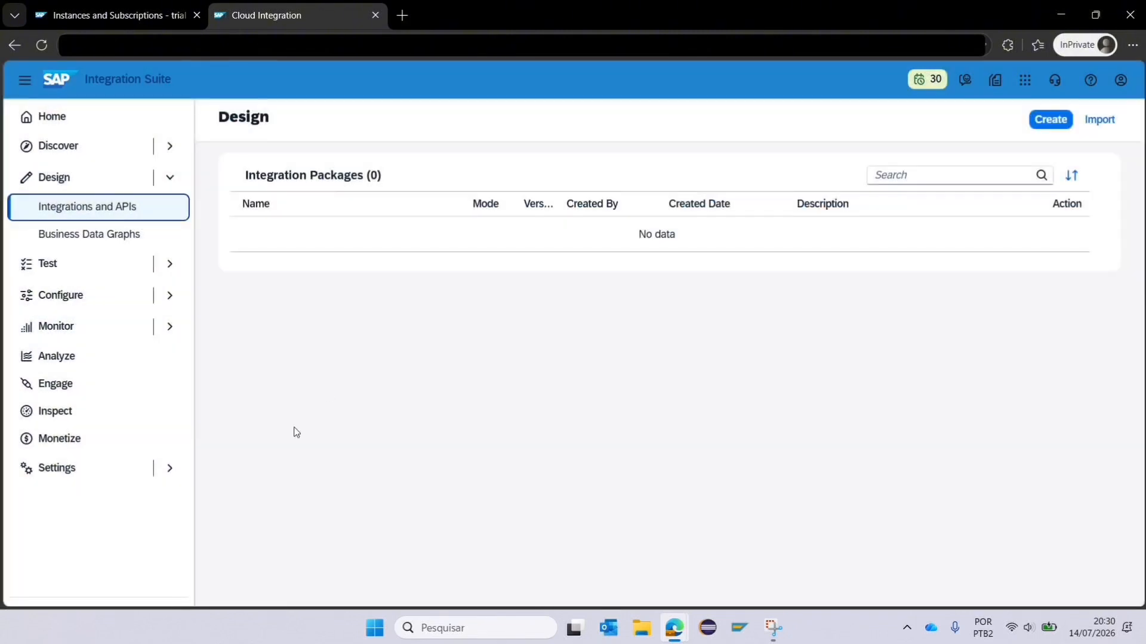
pyautogui.click(169, 468)
pyautogui.click(98, 524)
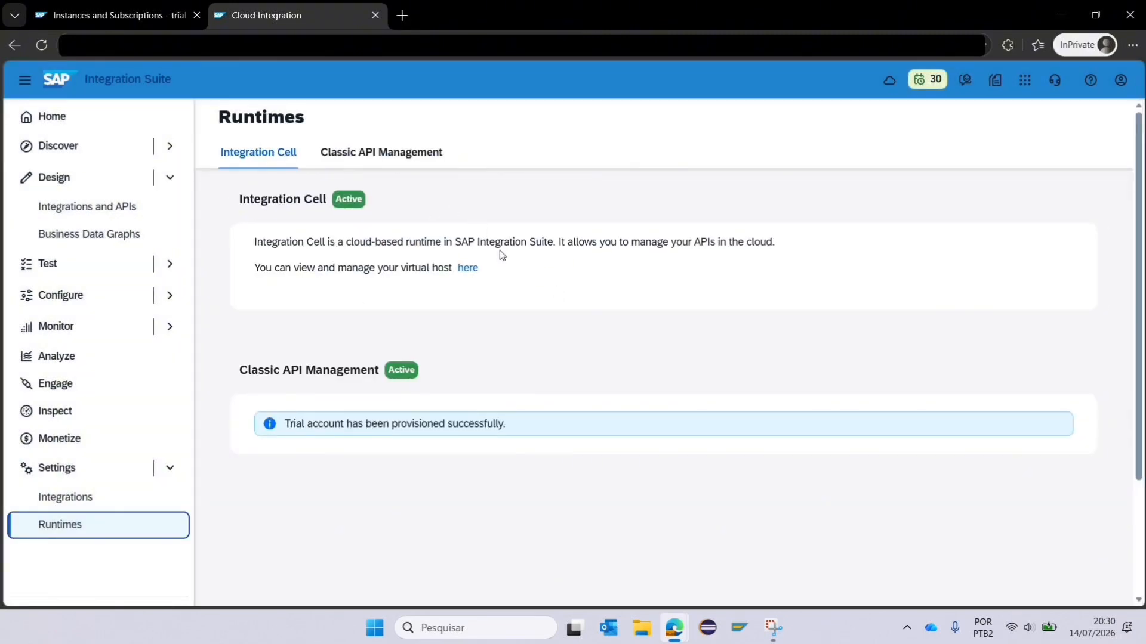
pyautogui.click(115, 207)
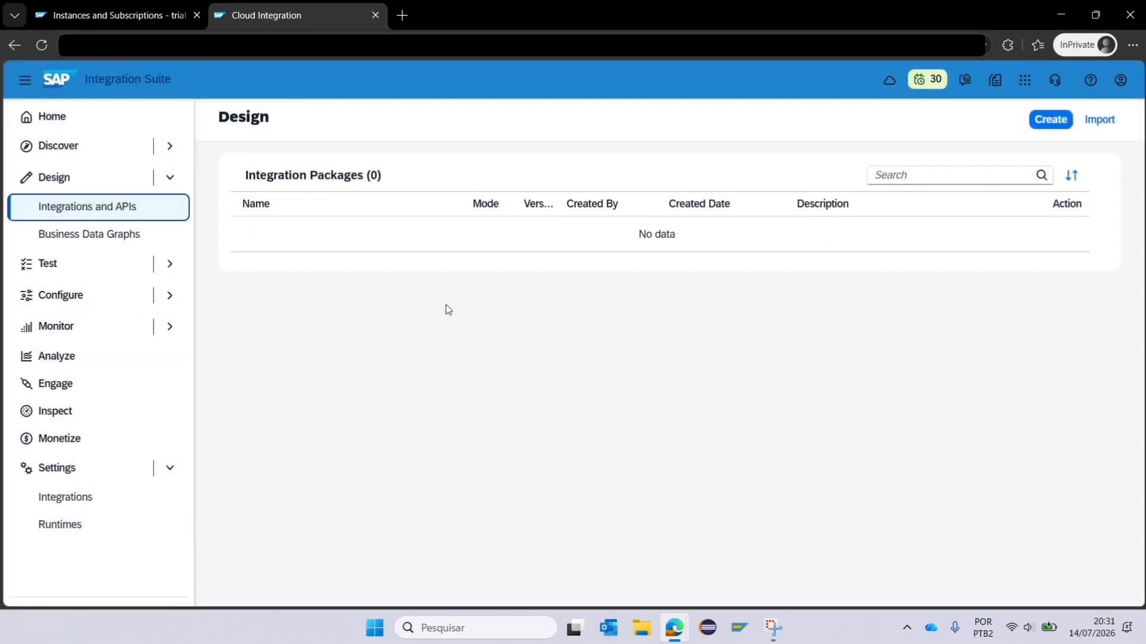